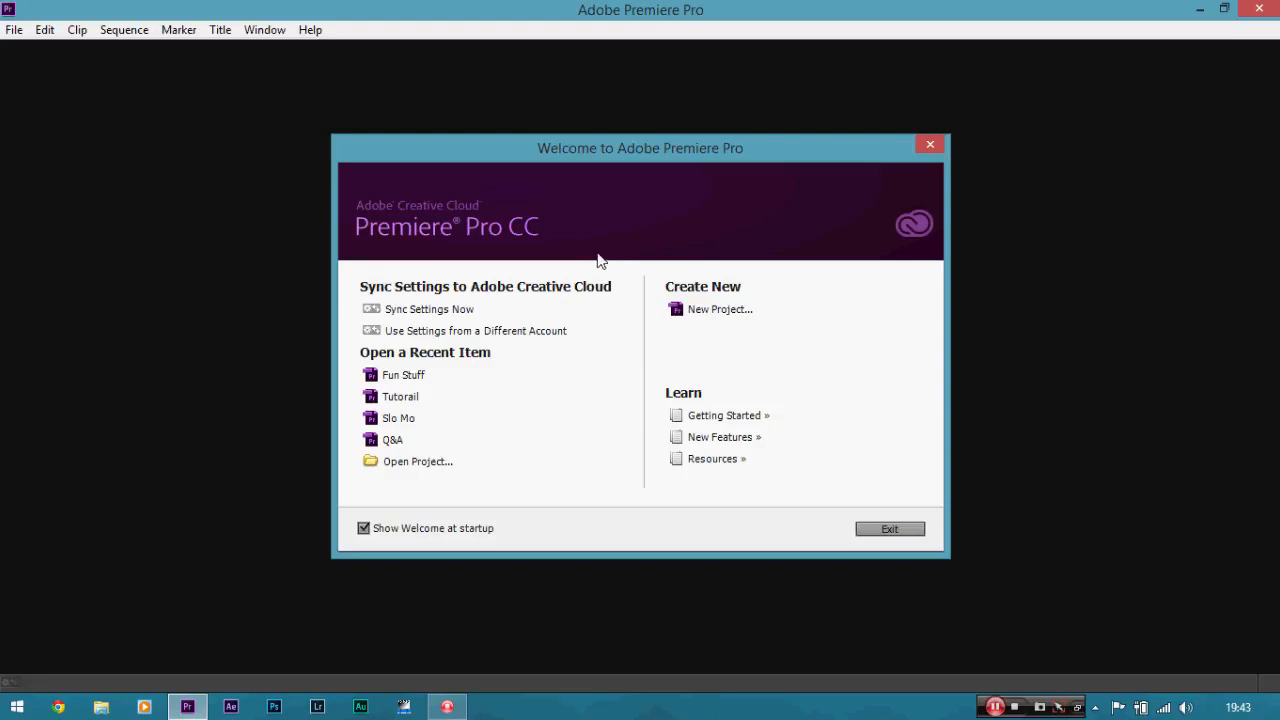
Create a new project named Fuun Stuff.
click(684, 313)
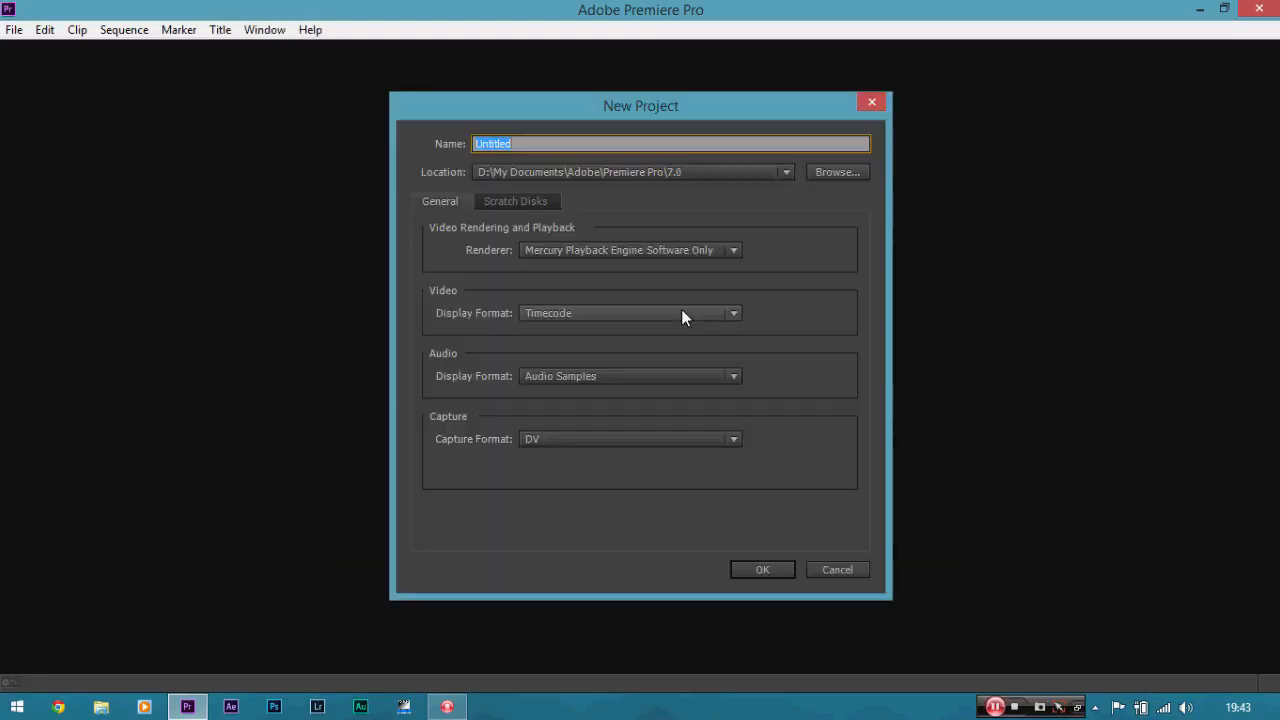
key(BackSpace)
text(Fuun Stuf)
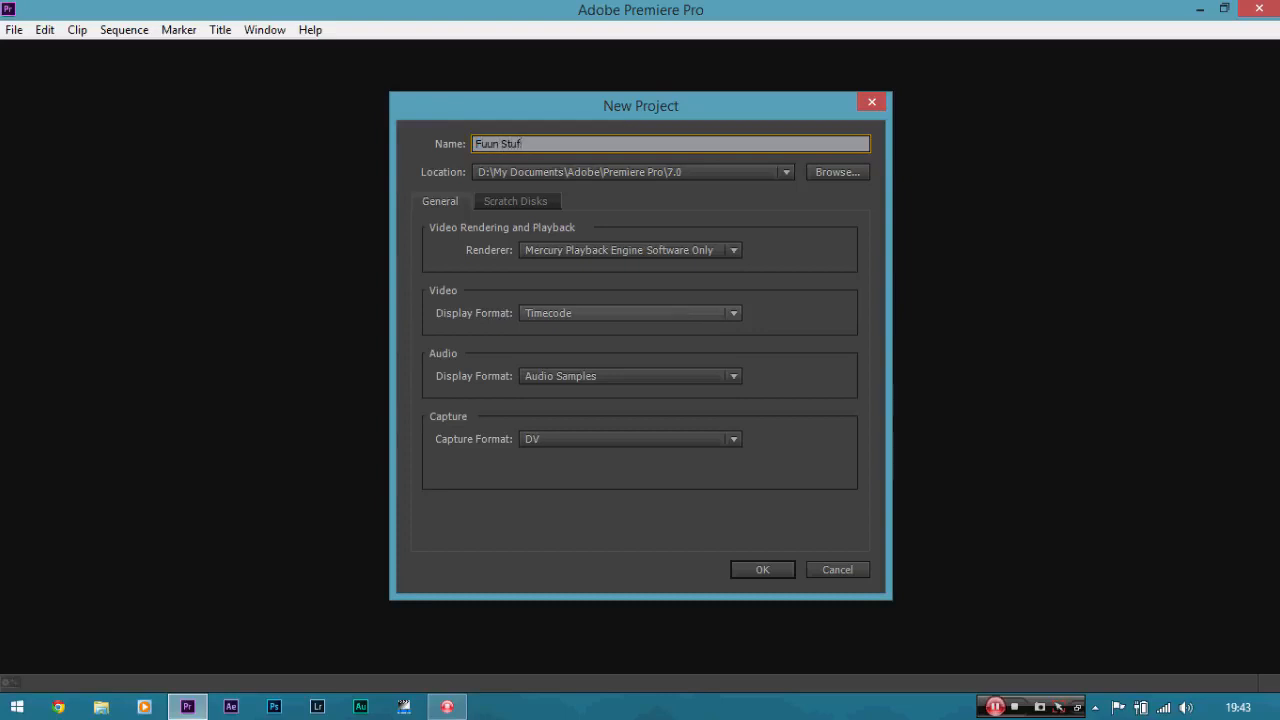
text(f)
click(761, 570)
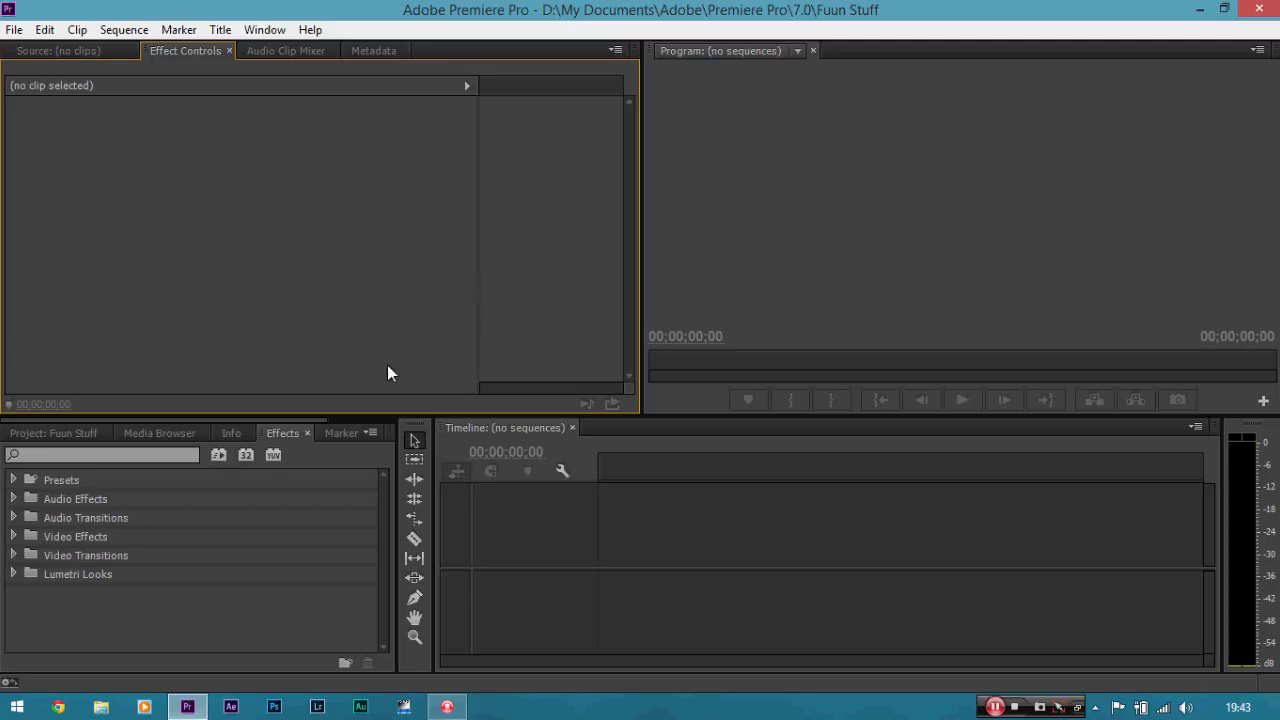
Start a new sequence and select the Digital SLR 1080p preset DSLR 1080p24.
click(14, 30)
mouse_move(220, 55)
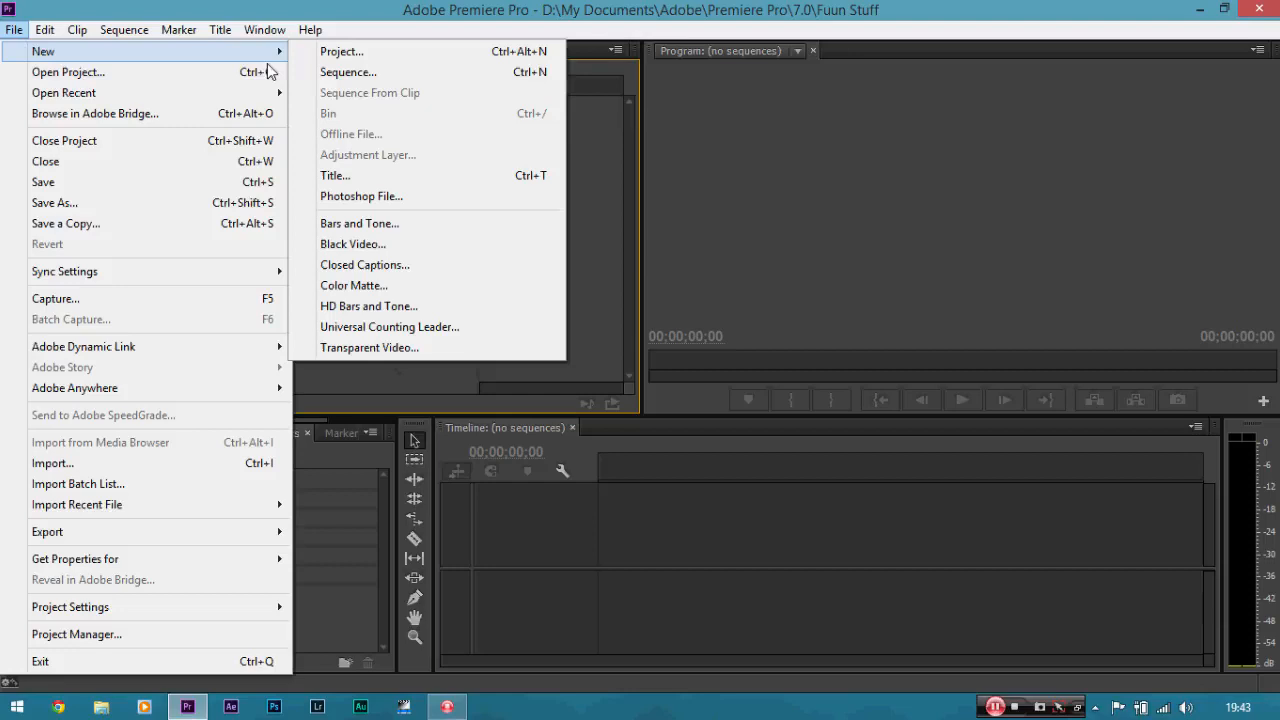
click(345, 72)
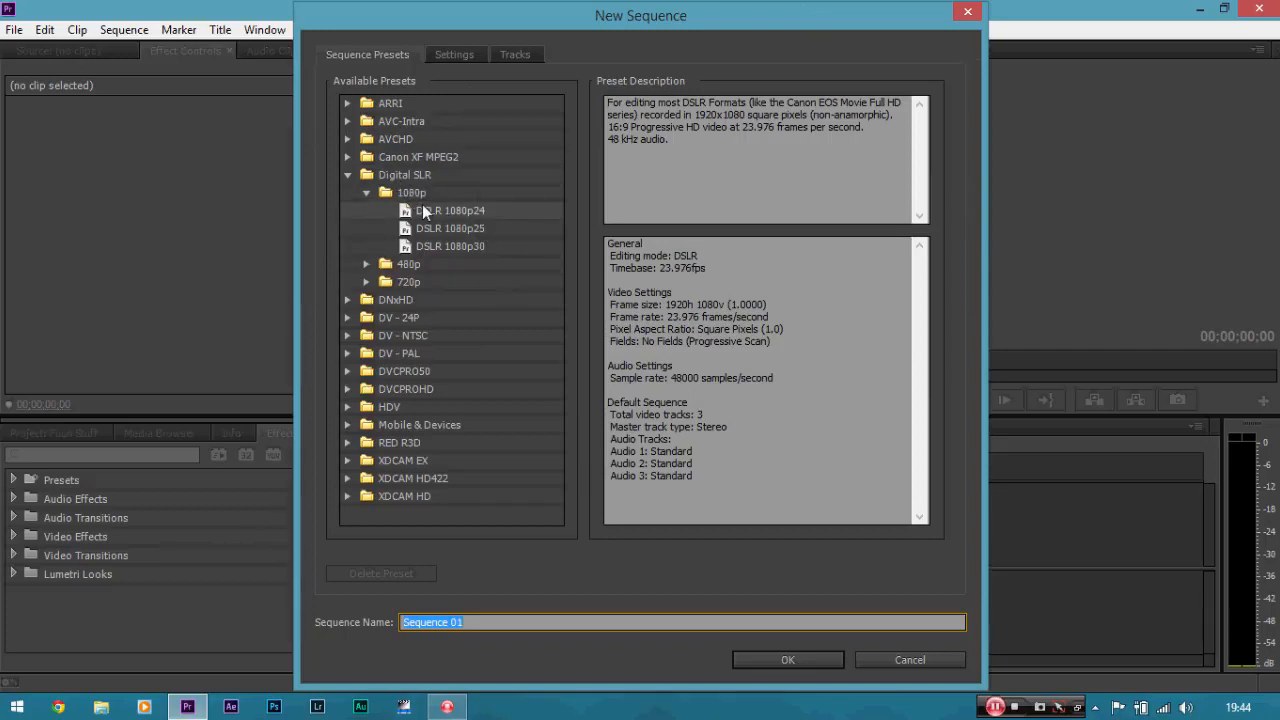
click(478, 210)
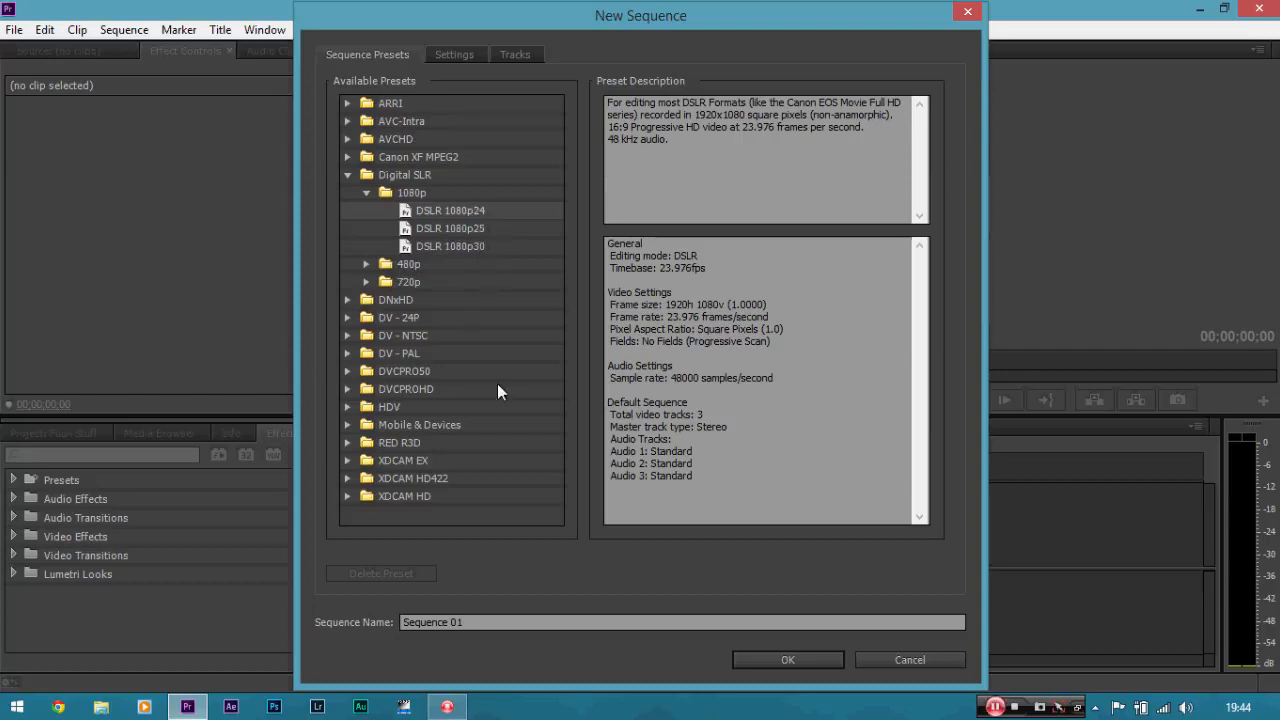
Browse the RED R3D and DV - NTSC preset folders in the sequence preset list.
click(347, 443)
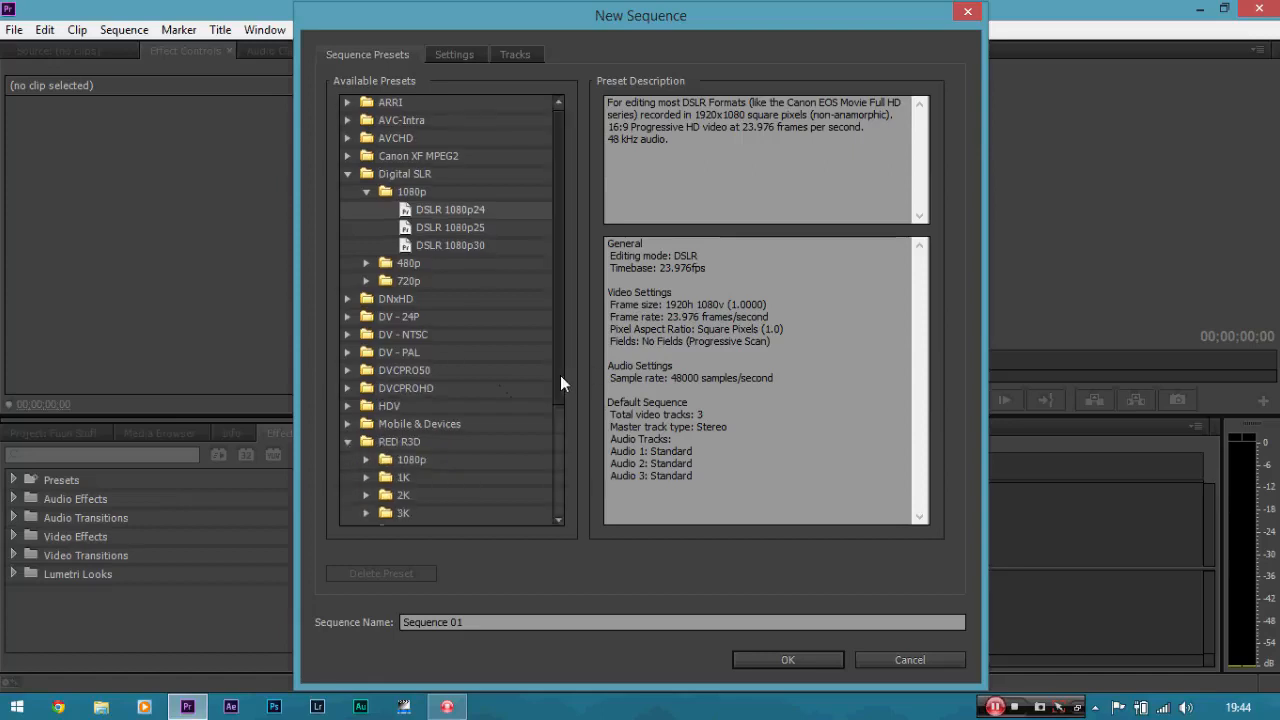
drag(560, 375, 541, 463)
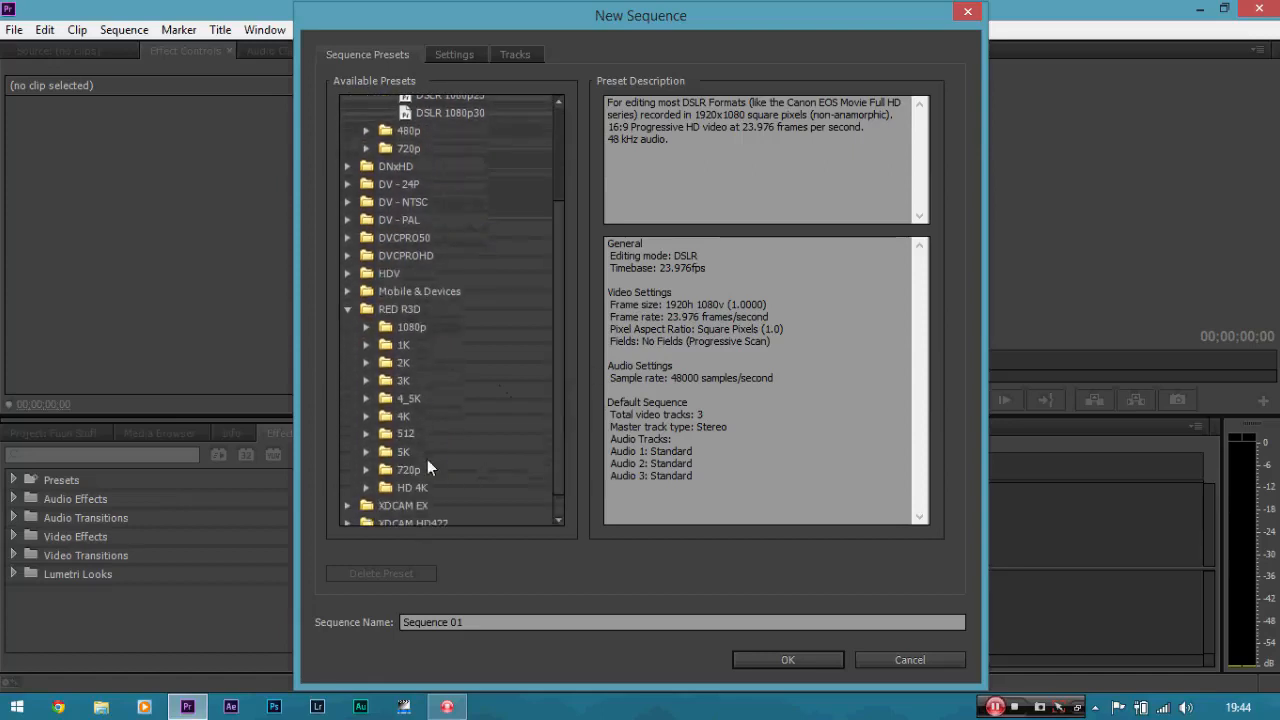
click(367, 452)
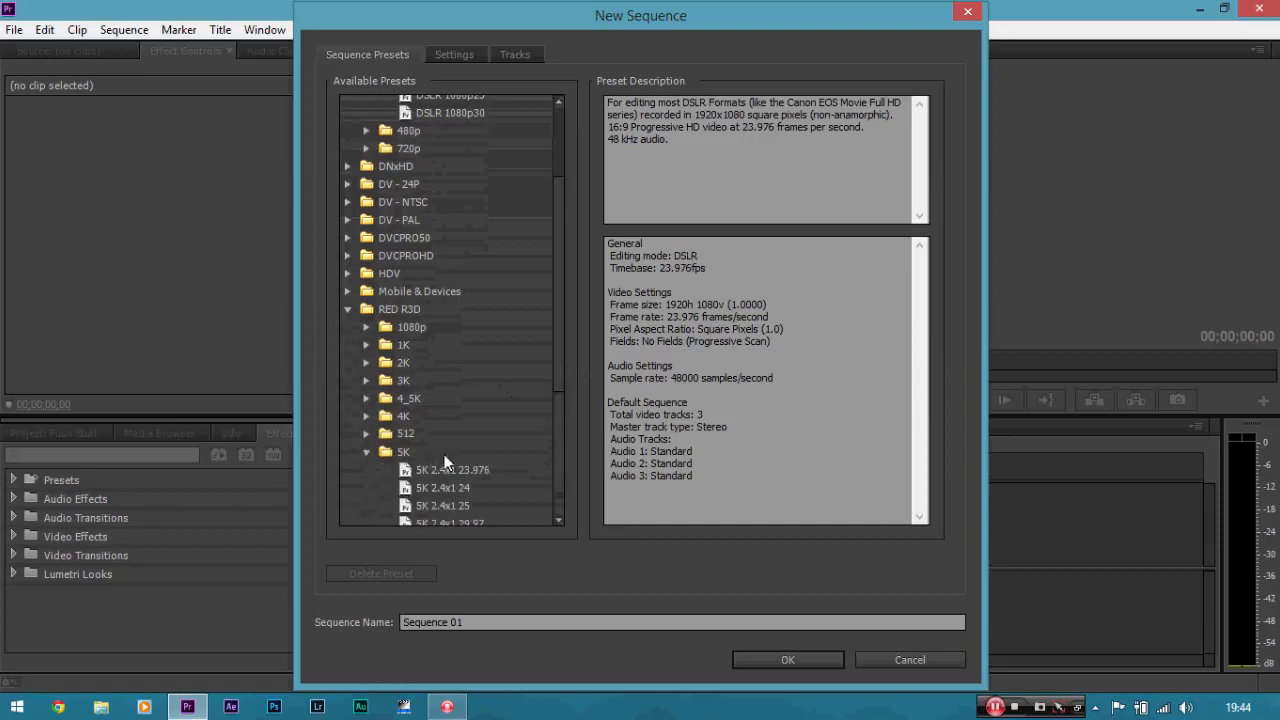
click(367, 453)
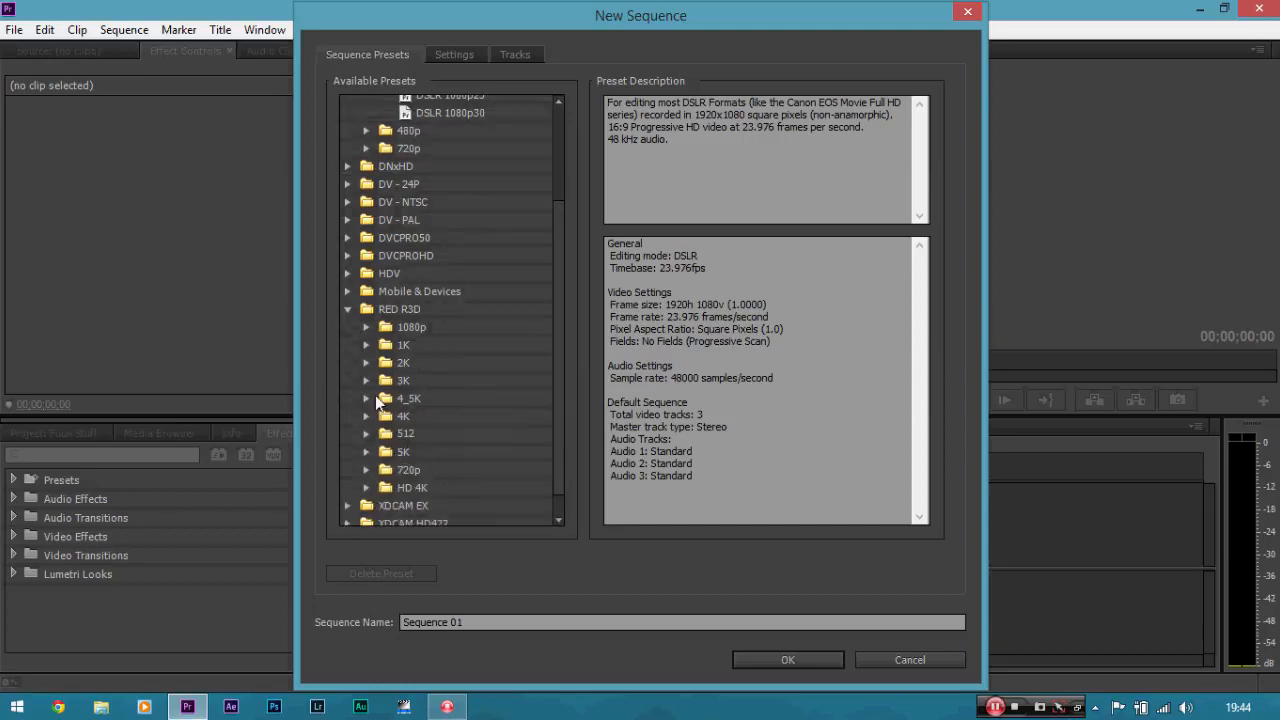
click(349, 310)
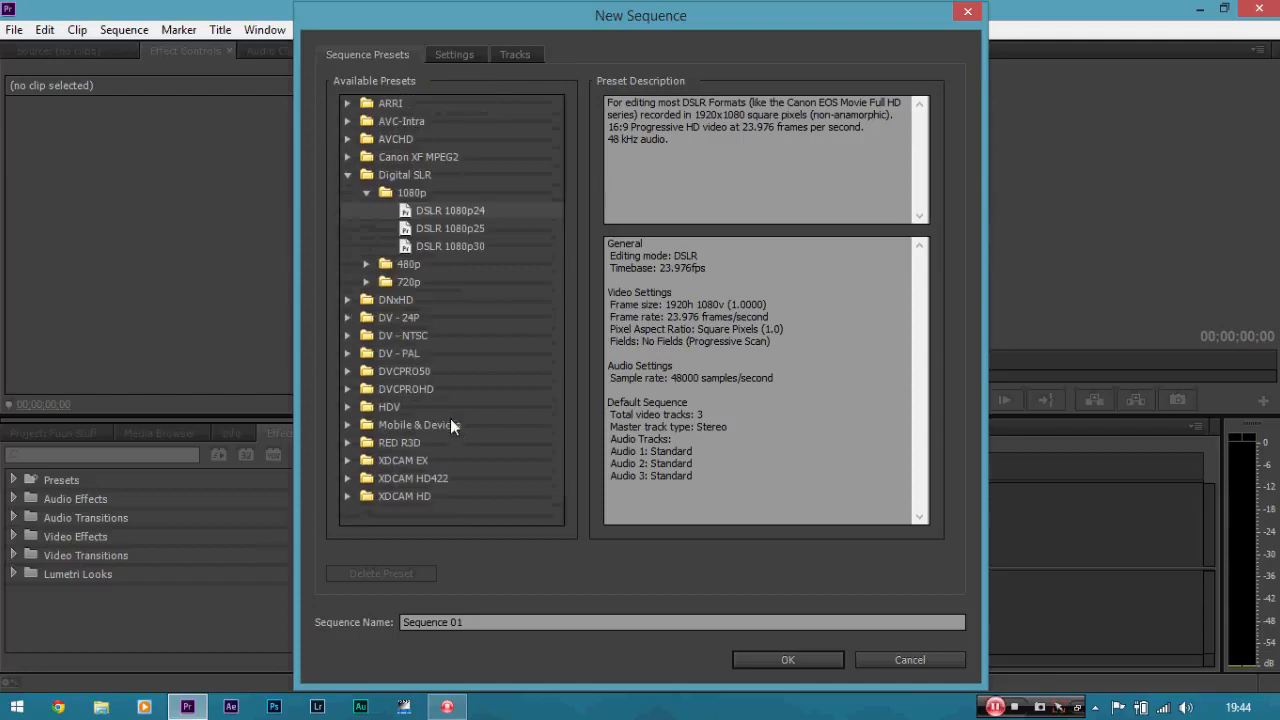
click(348, 336)
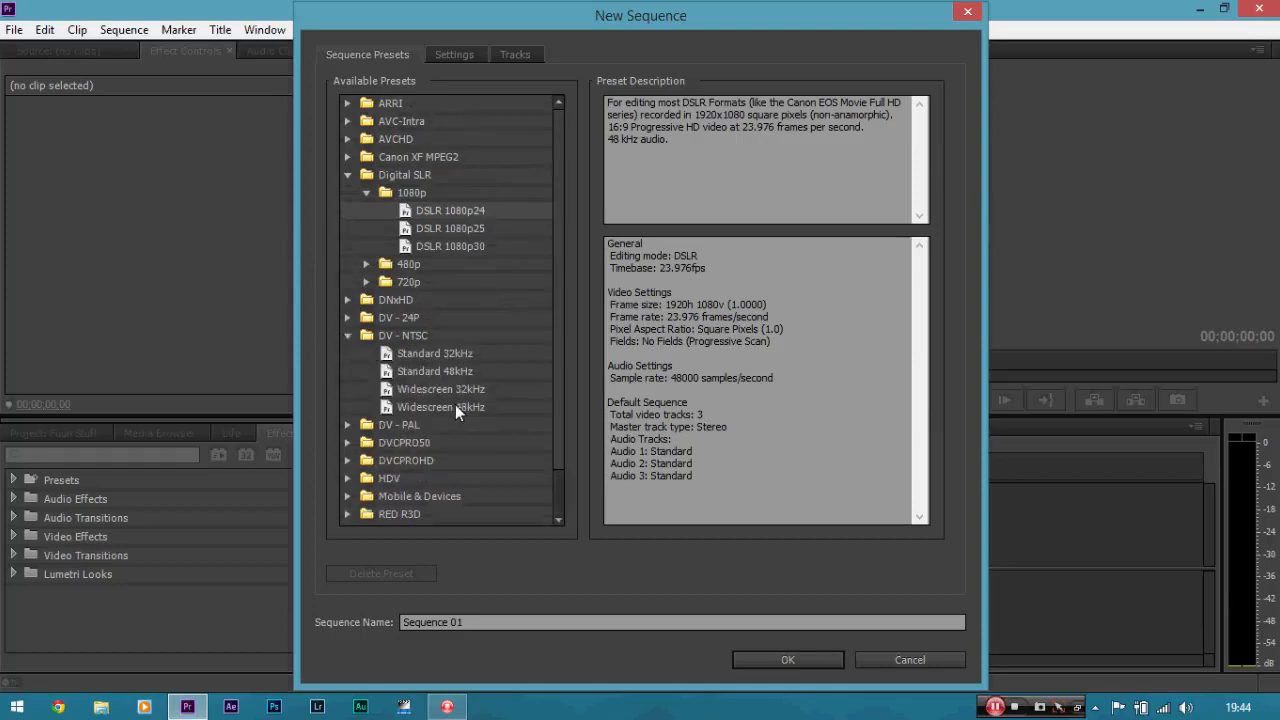
click(347, 335)
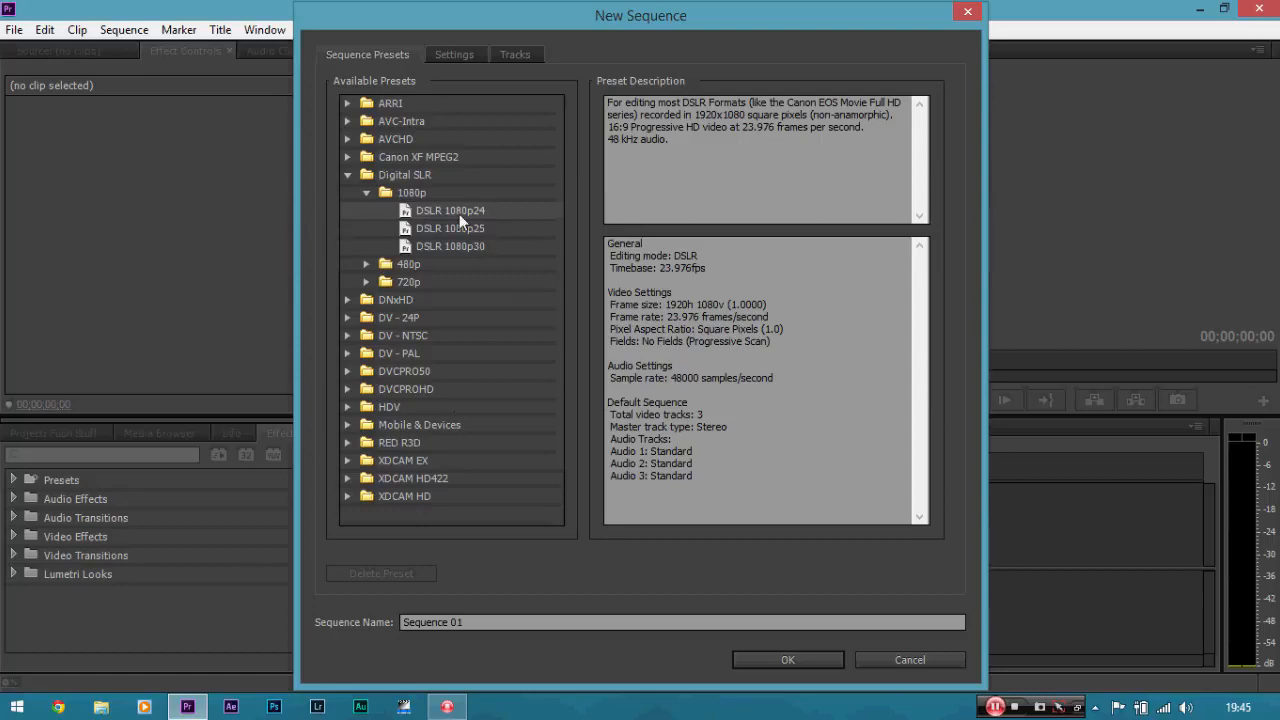
Review the preset's sequence settings and create the sequence with the DSLR 1080p24 preset.
click(455, 57)
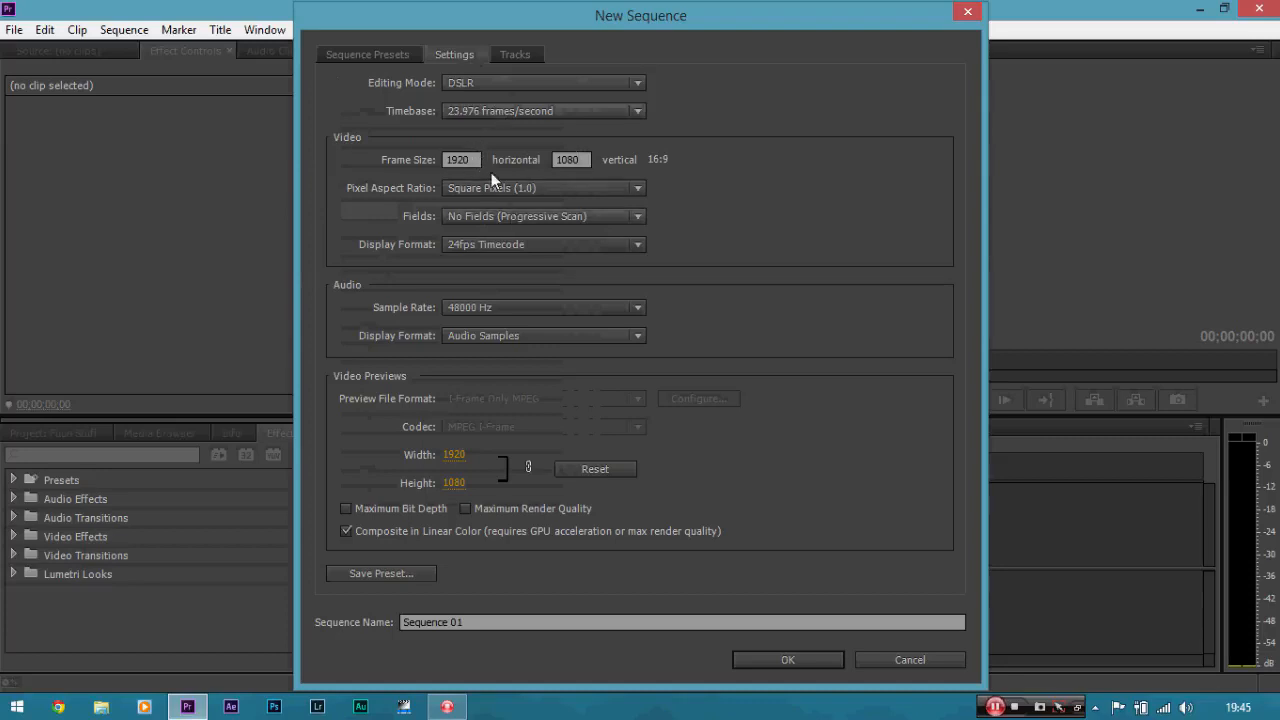
click(370, 55)
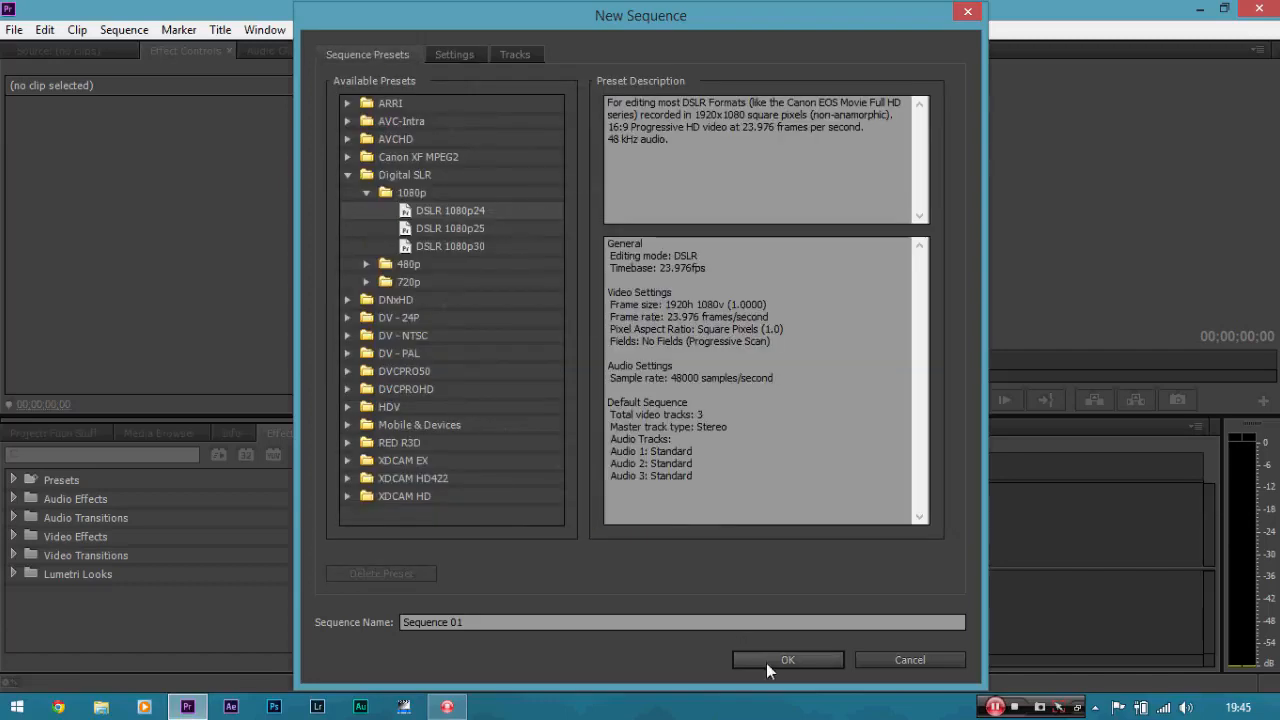
click(766, 660)
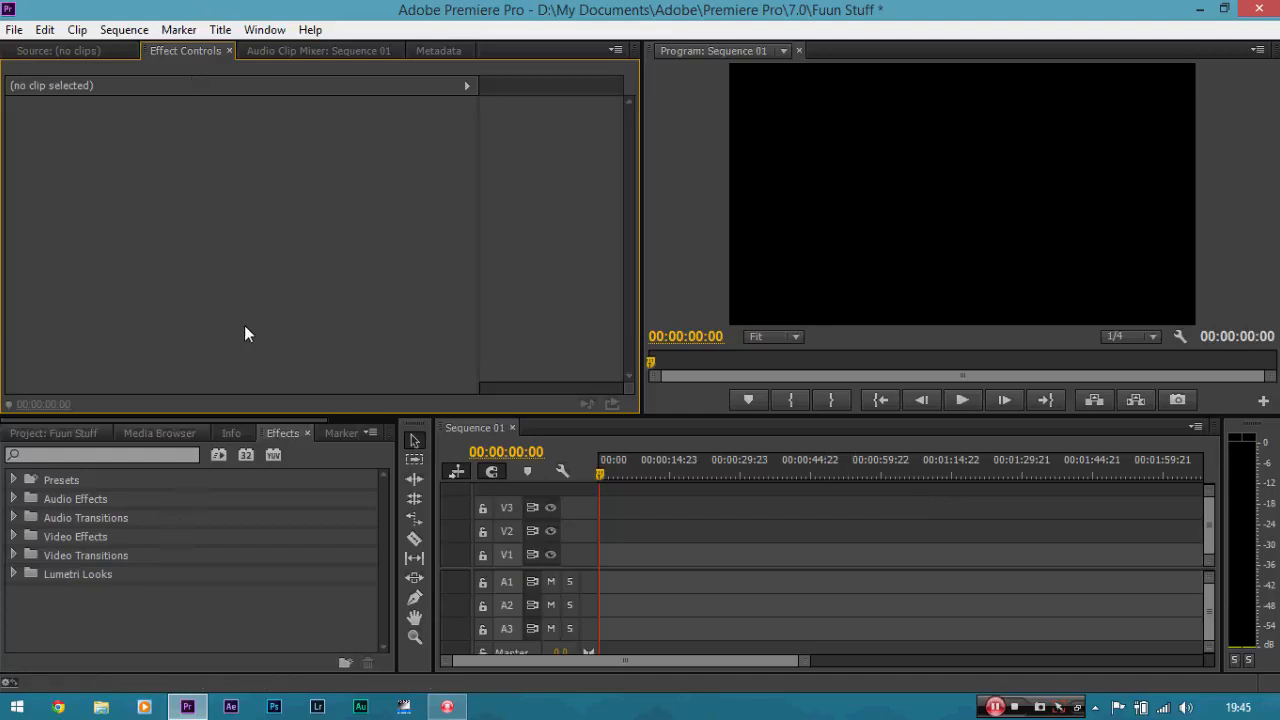
Import the _DSC5689 video clip from the Desktop and place it at the start of the sequence timeline.
click(70, 432)
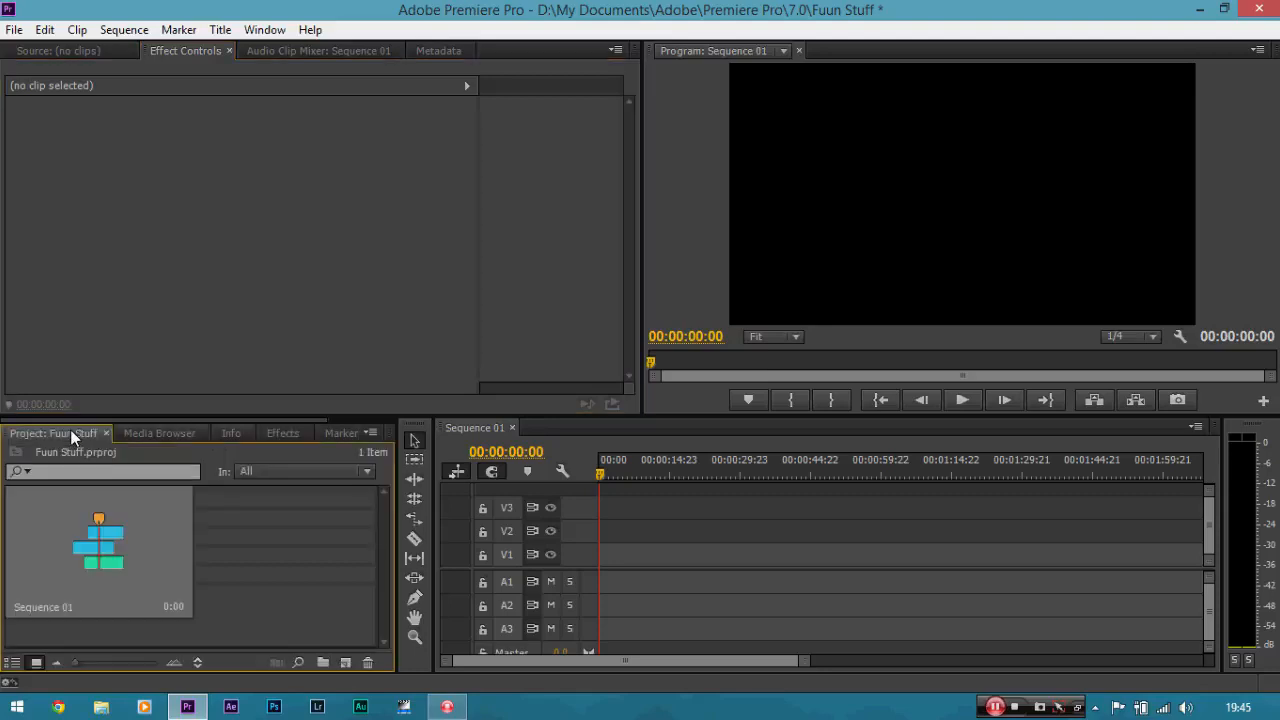
right_click(259, 528)
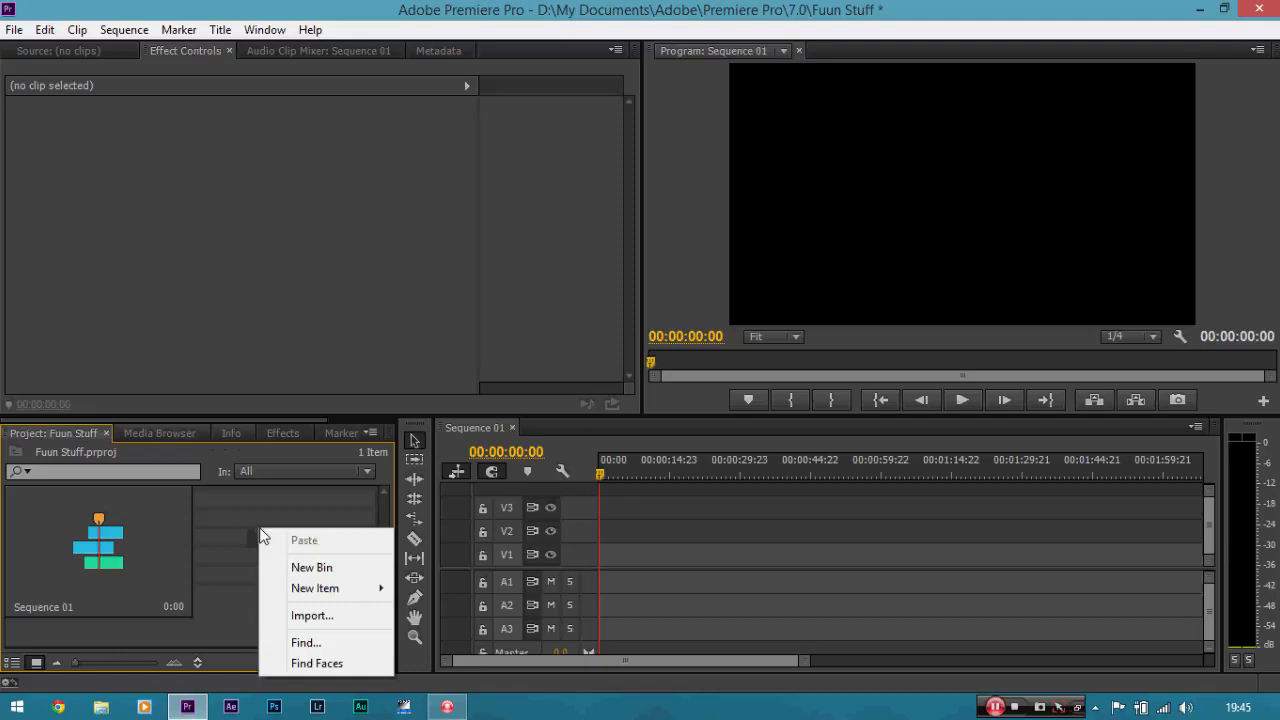
click(331, 617)
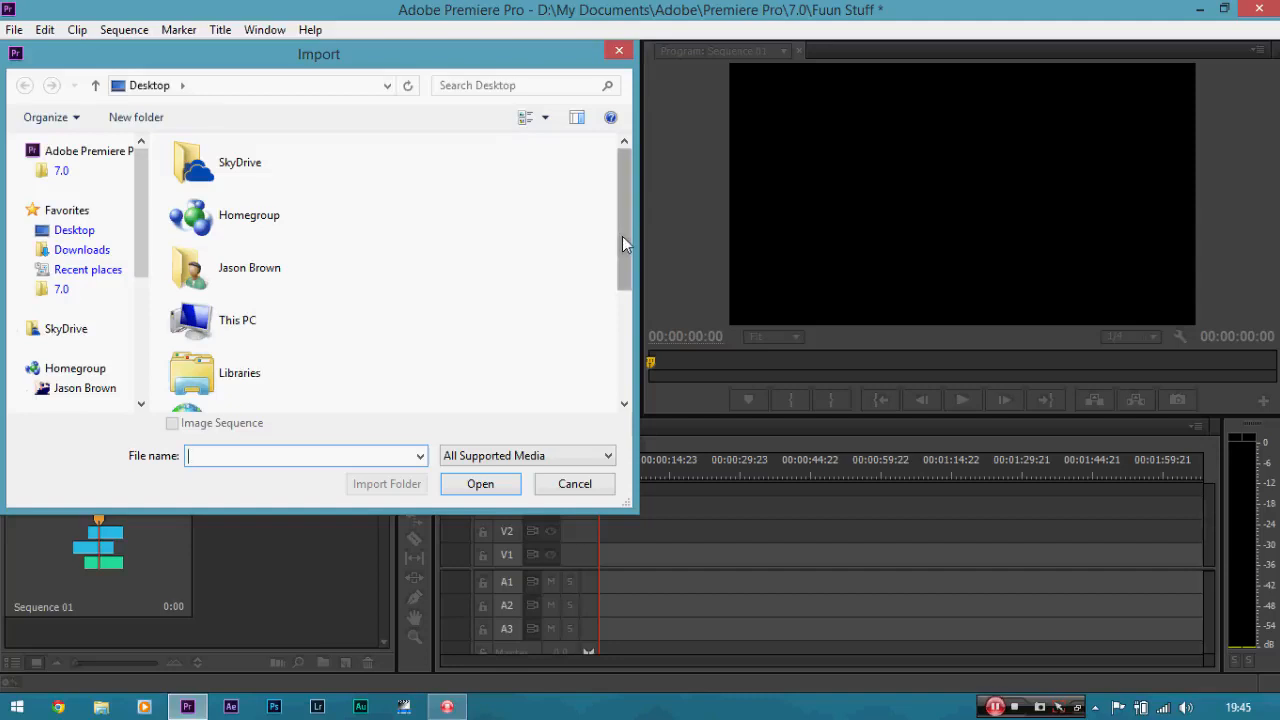
drag(622, 244, 617, 345)
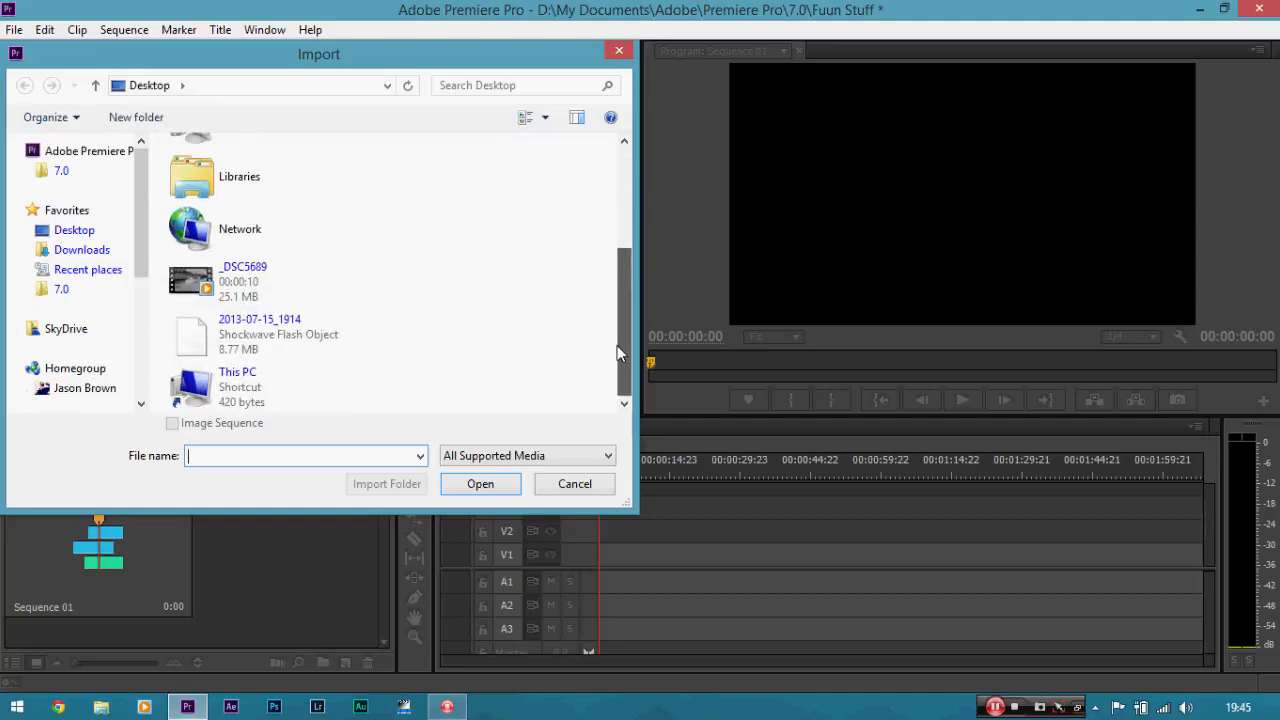
double_click(268, 290)
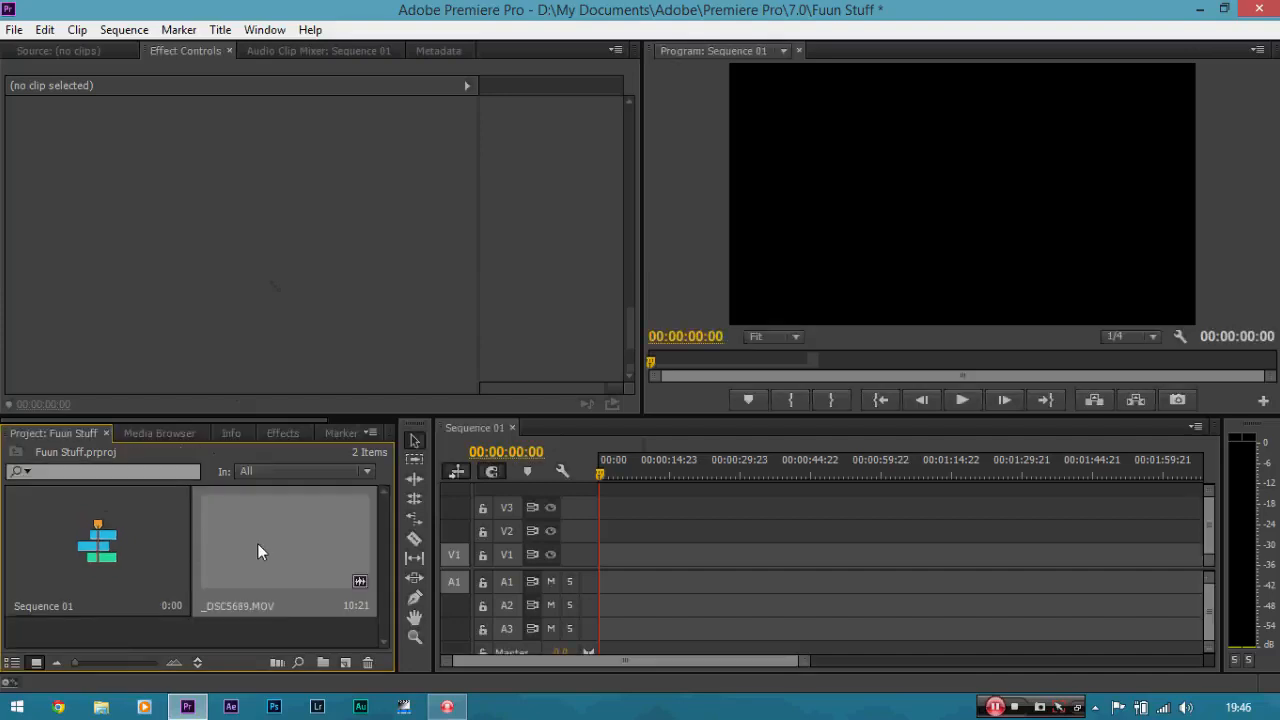
drag(257, 543, 629, 560)
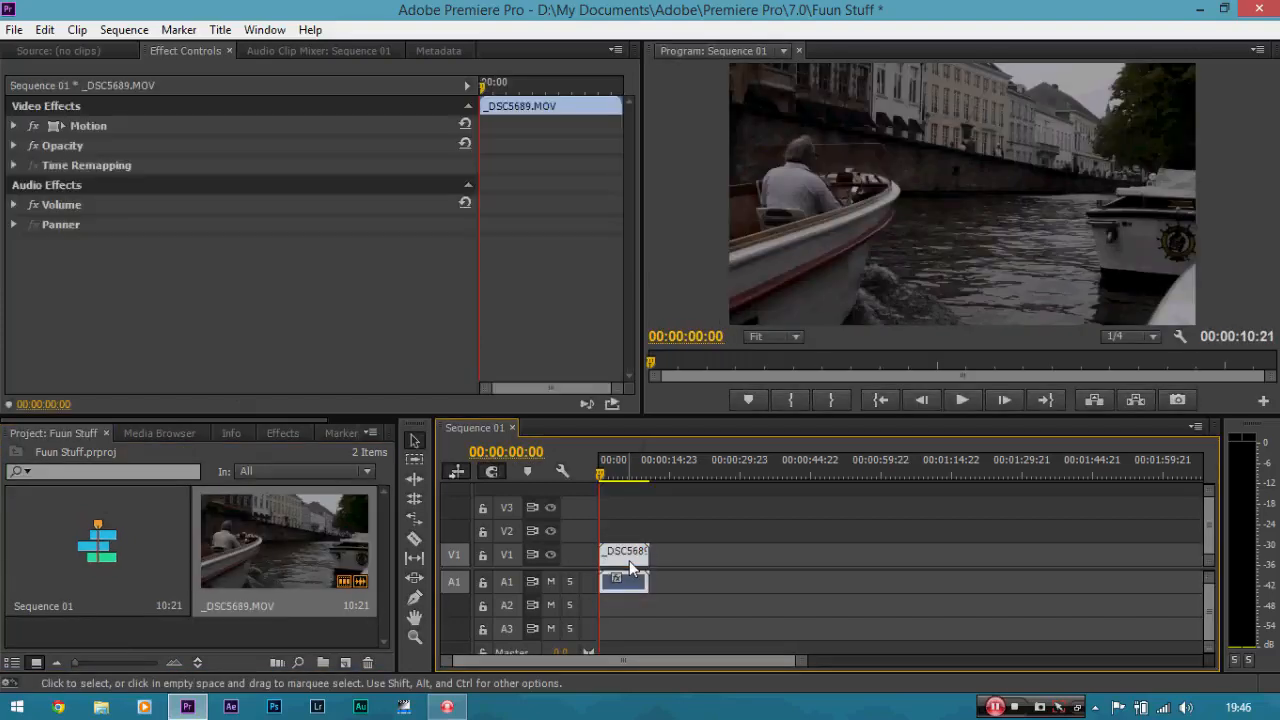
Examine the clip on the timeline at different zoom levels.
key(=)
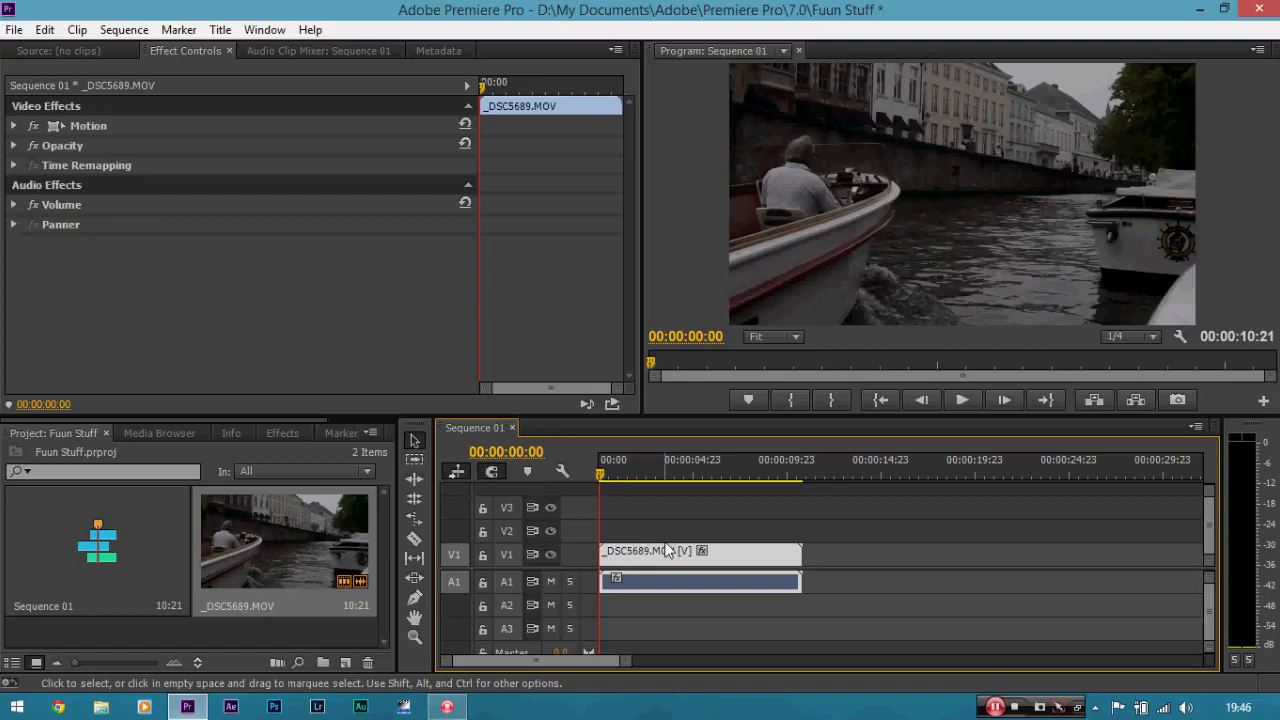
key(minus)
key(minus)
key(minus)
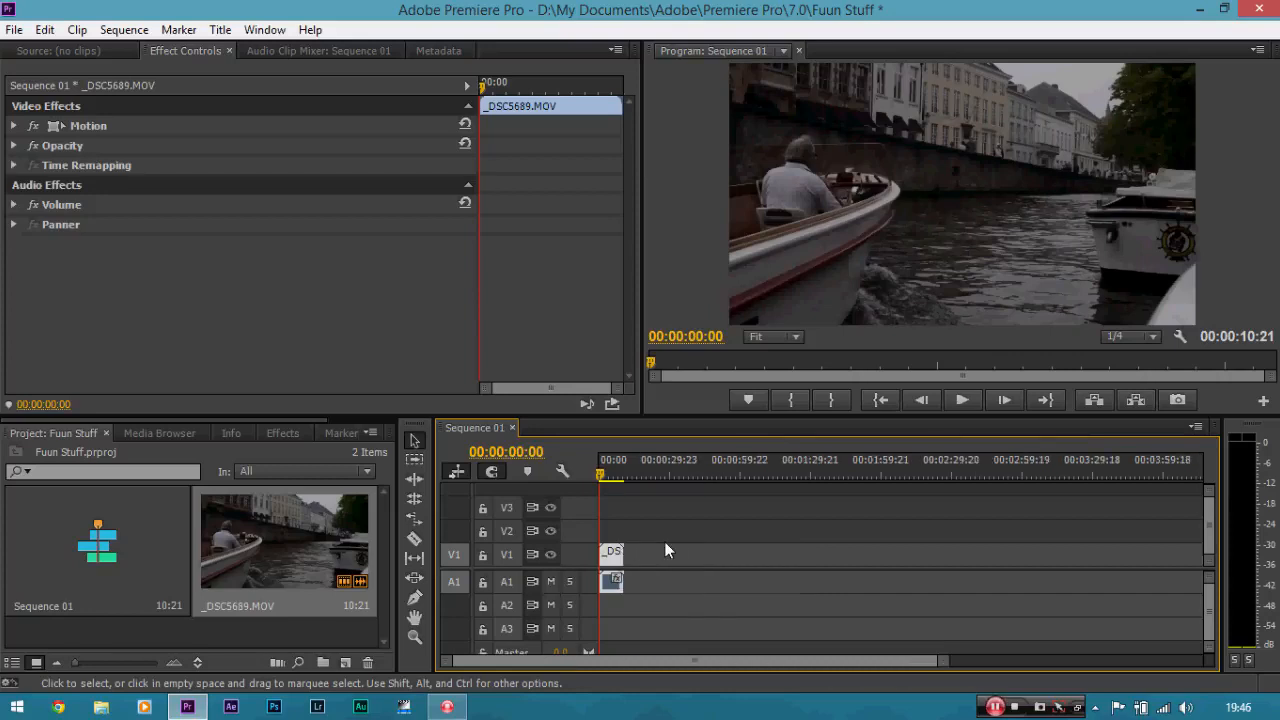
key(equal)
key(minus)
key(equal)
key(equal)
key(equal)
key(equal)
key(equal)
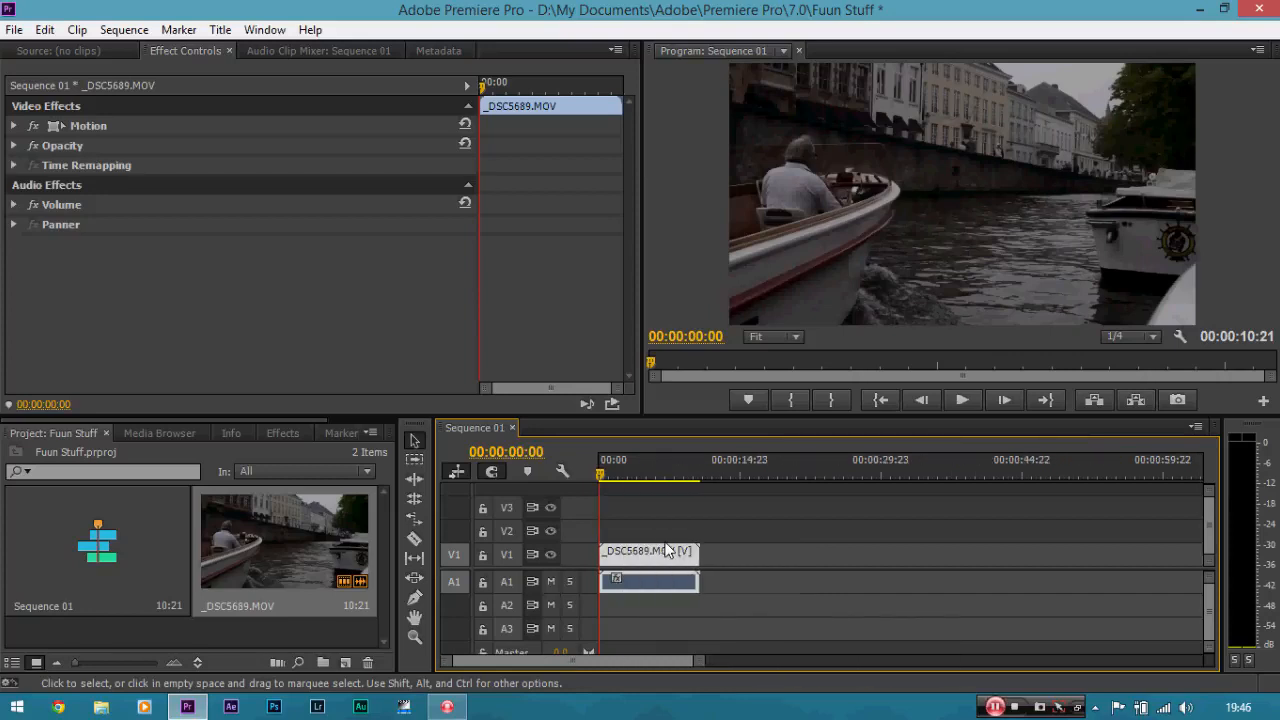
key(minus)
key(minus)
key(minus)
key(minus)
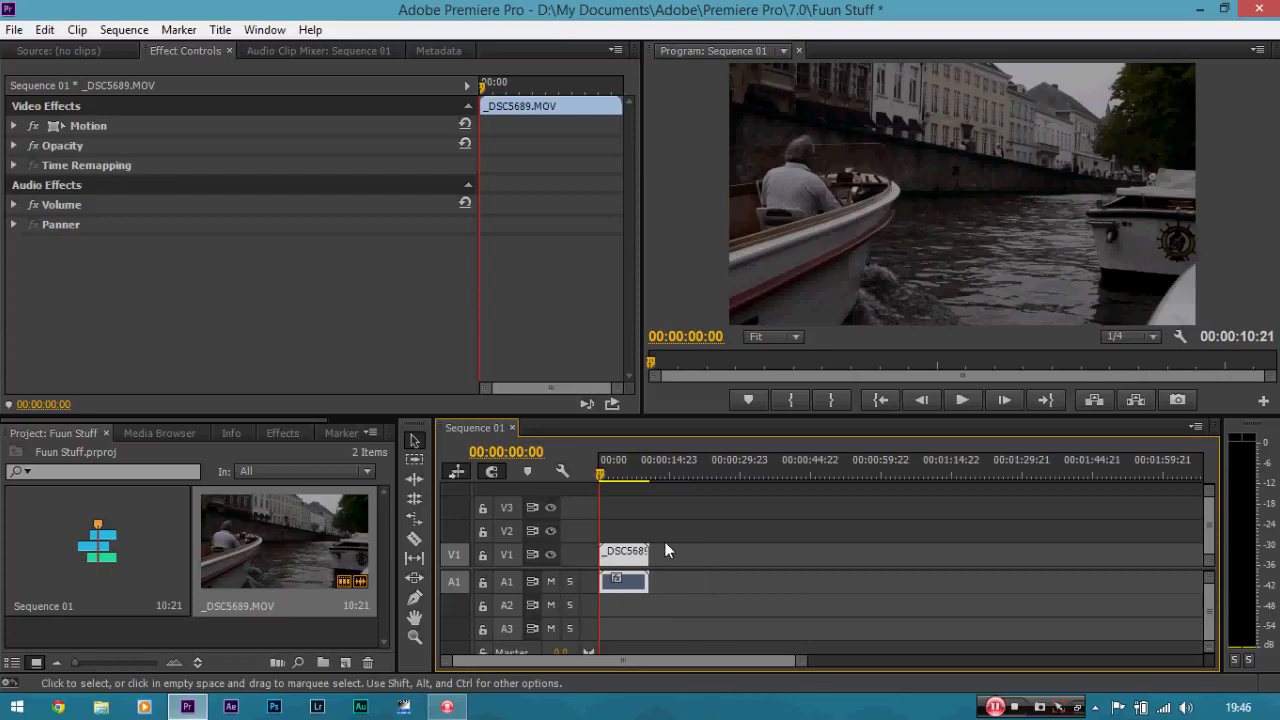
key(equal)
key(equal)
key(equal)
key(minus)
key(equal)
key(minus)
key(minus)
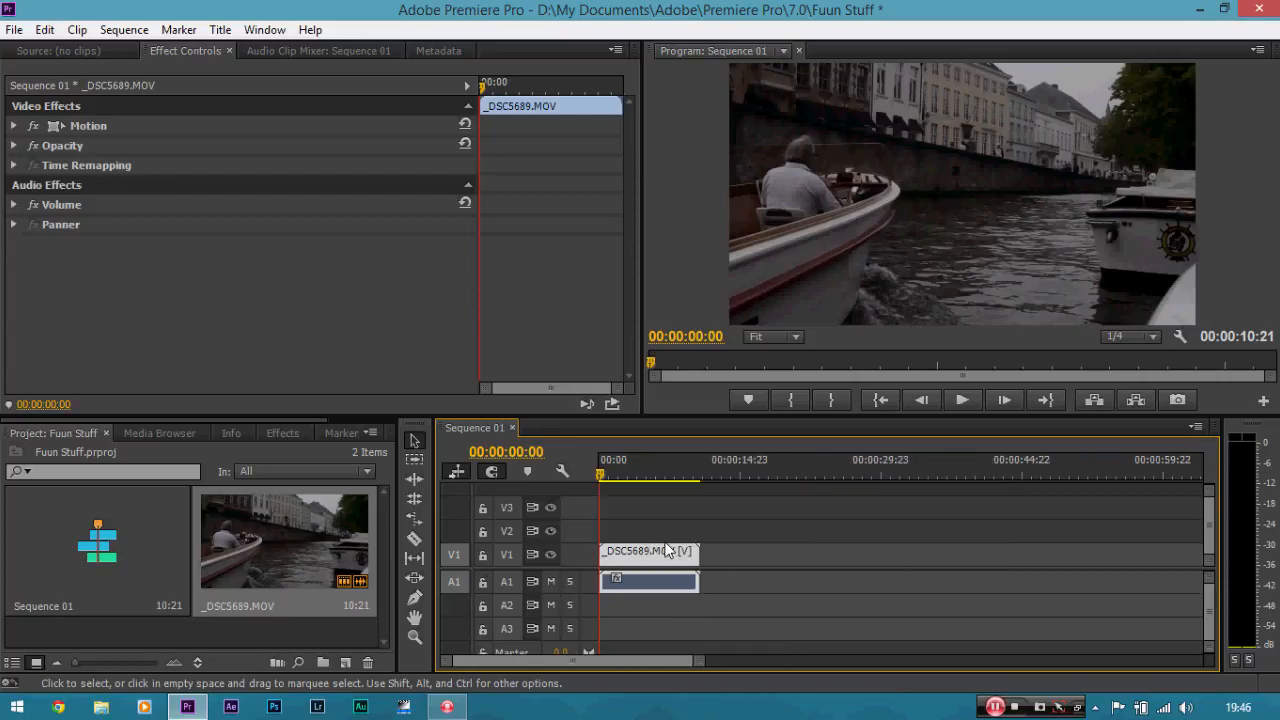
key(equal)
key(equal)
key(equal)
key(minus)
key(minus)
key(minus)
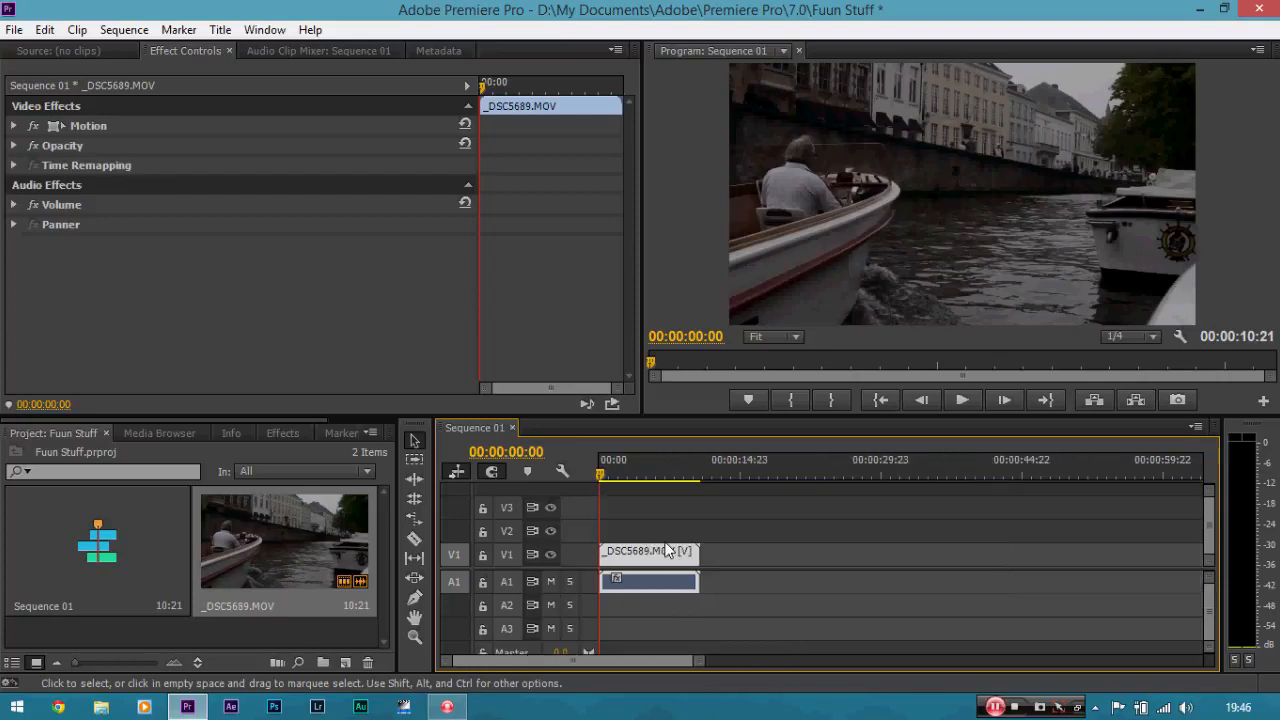
key(equal)
key(equal)
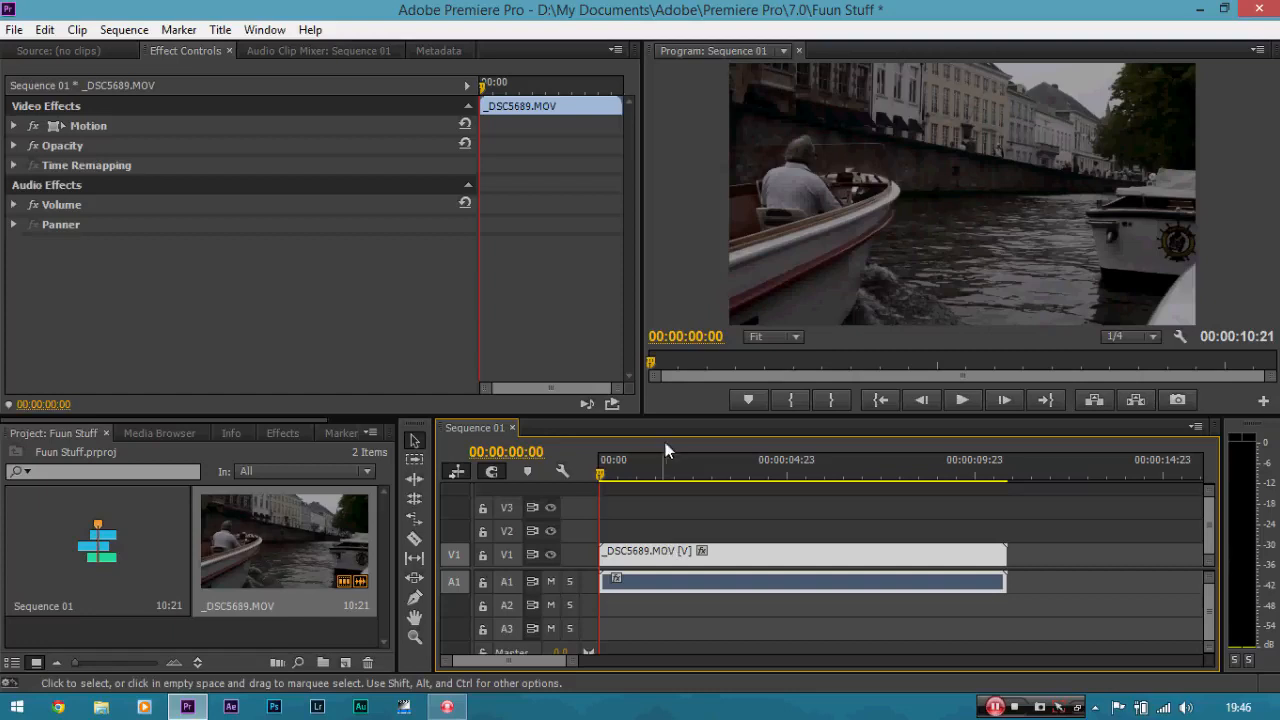
drag(572, 668, 752, 648)
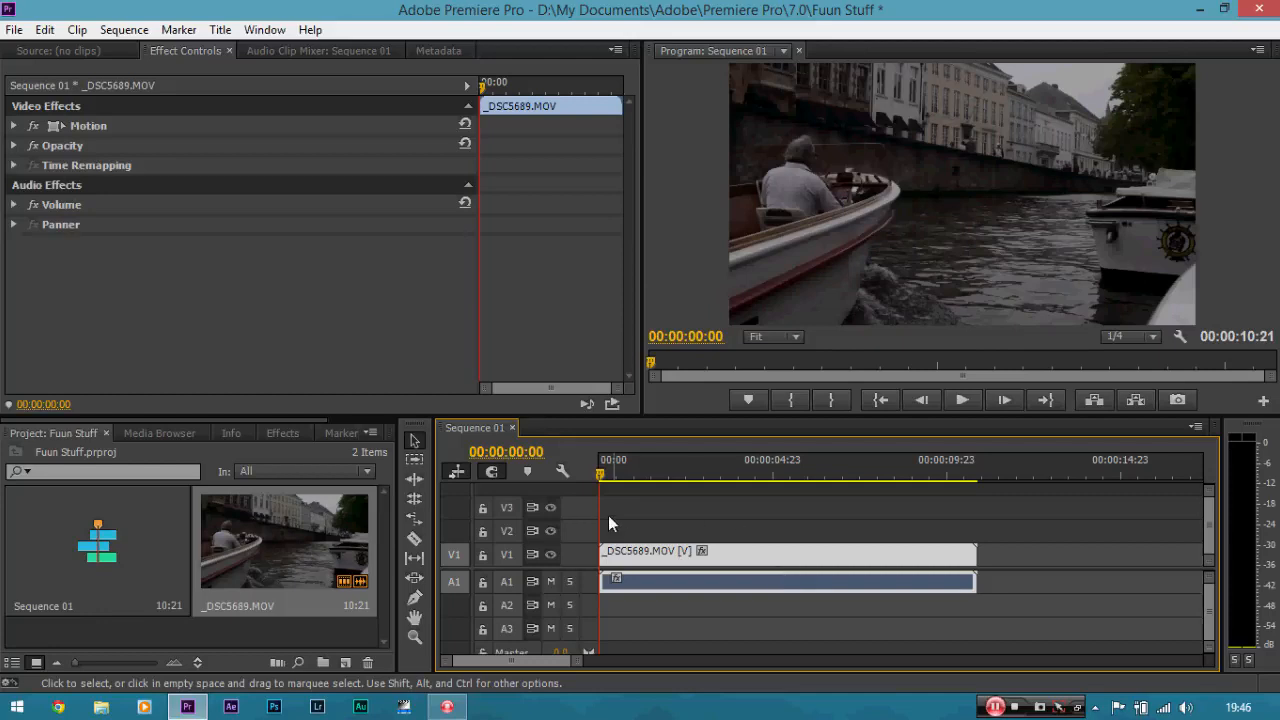
drag(603, 472, 570, 474)
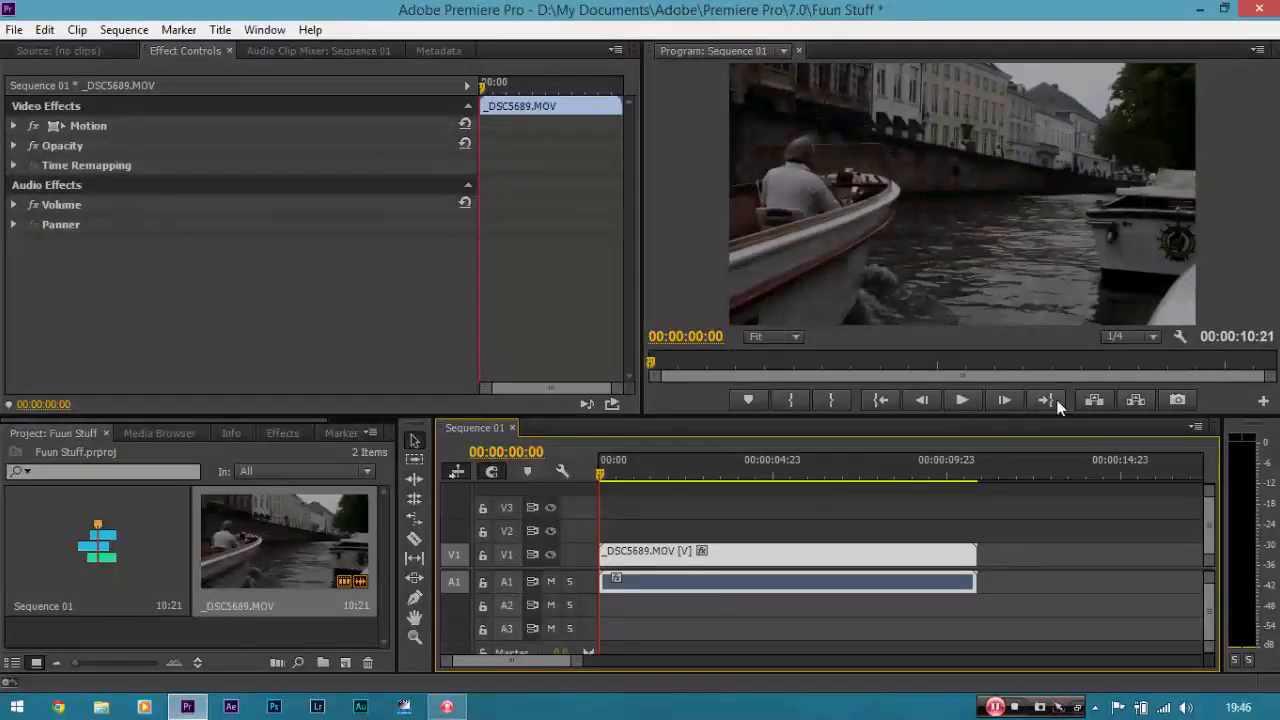
Set the program monitor's playback resolution to 1/4.
click(1150, 337)
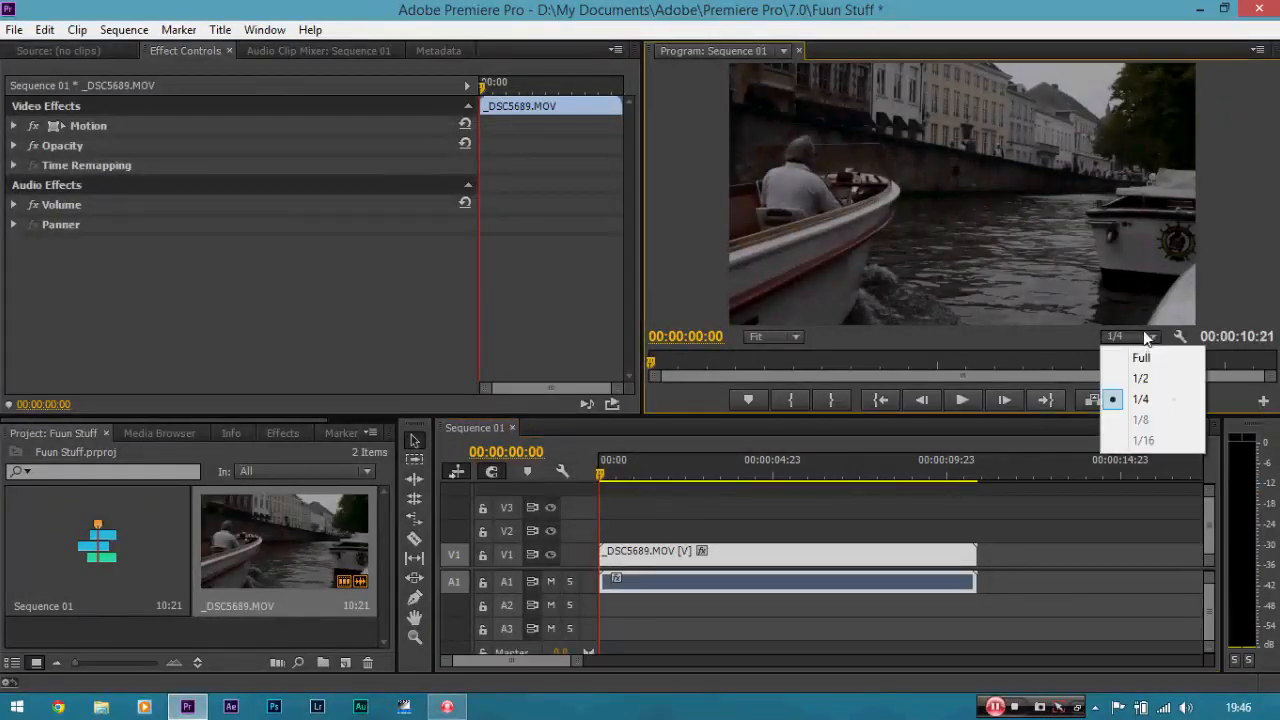
click(1152, 400)
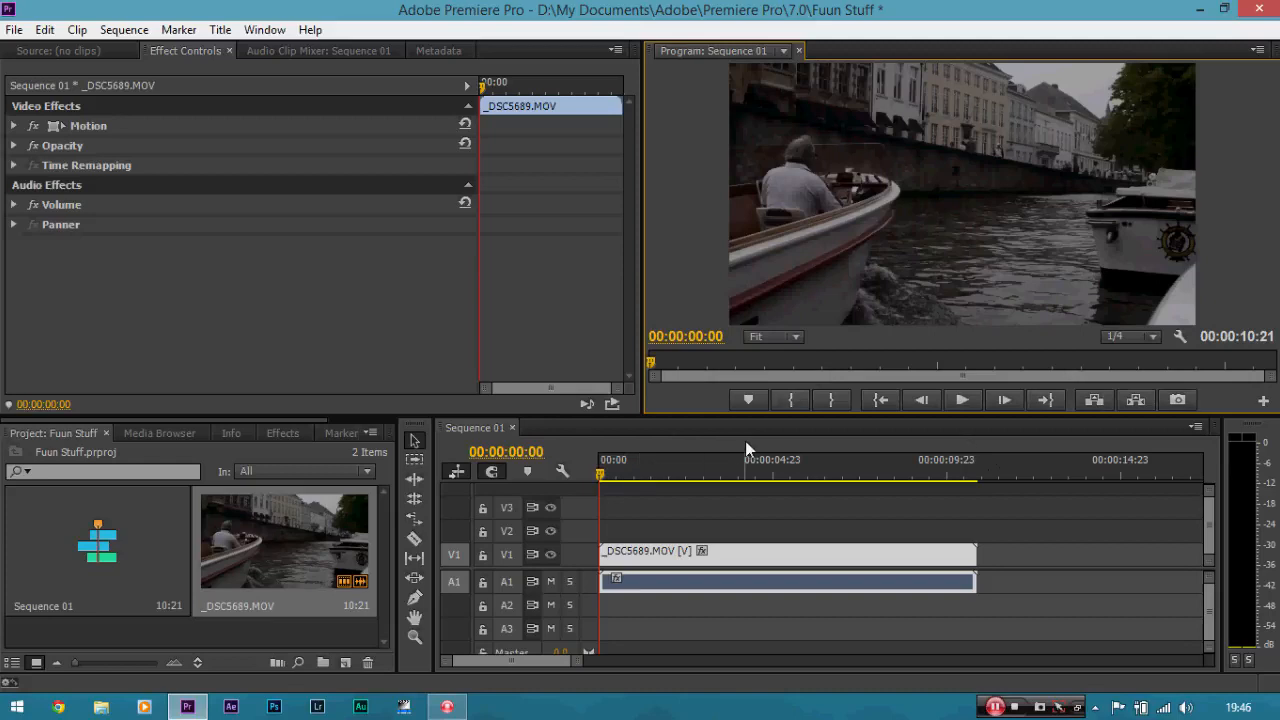
click(1126, 337)
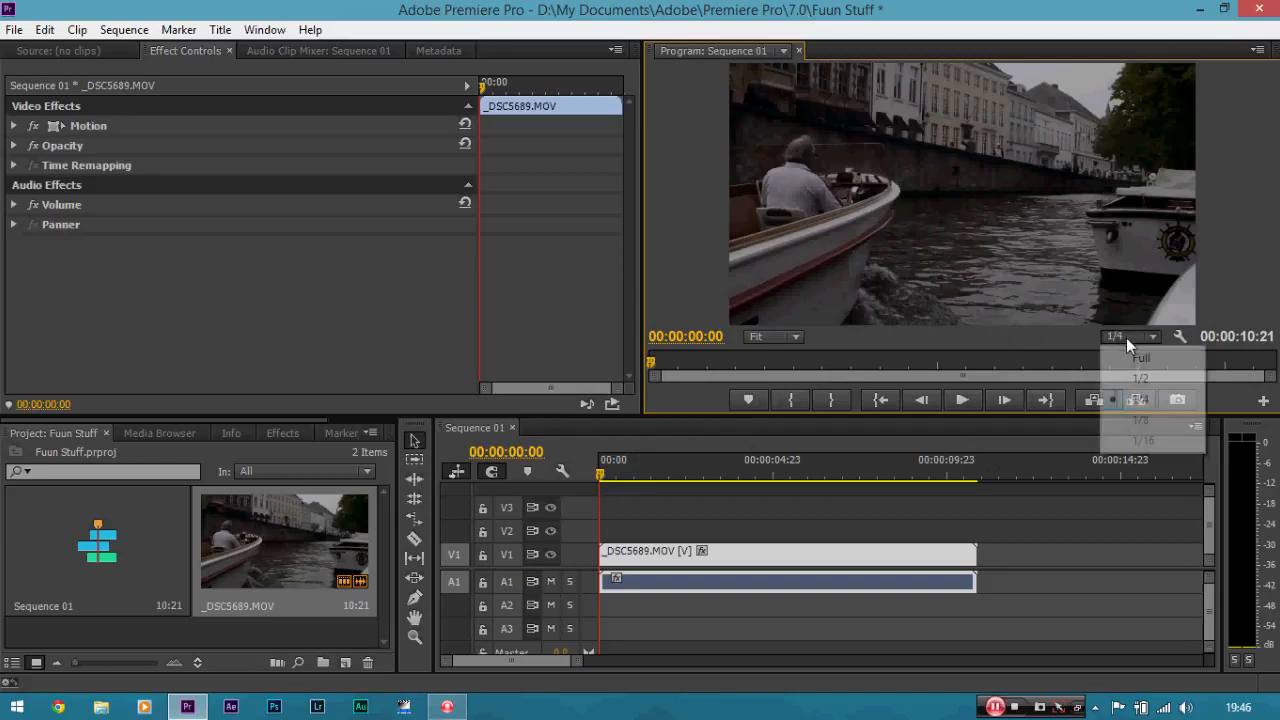
click(1121, 402)
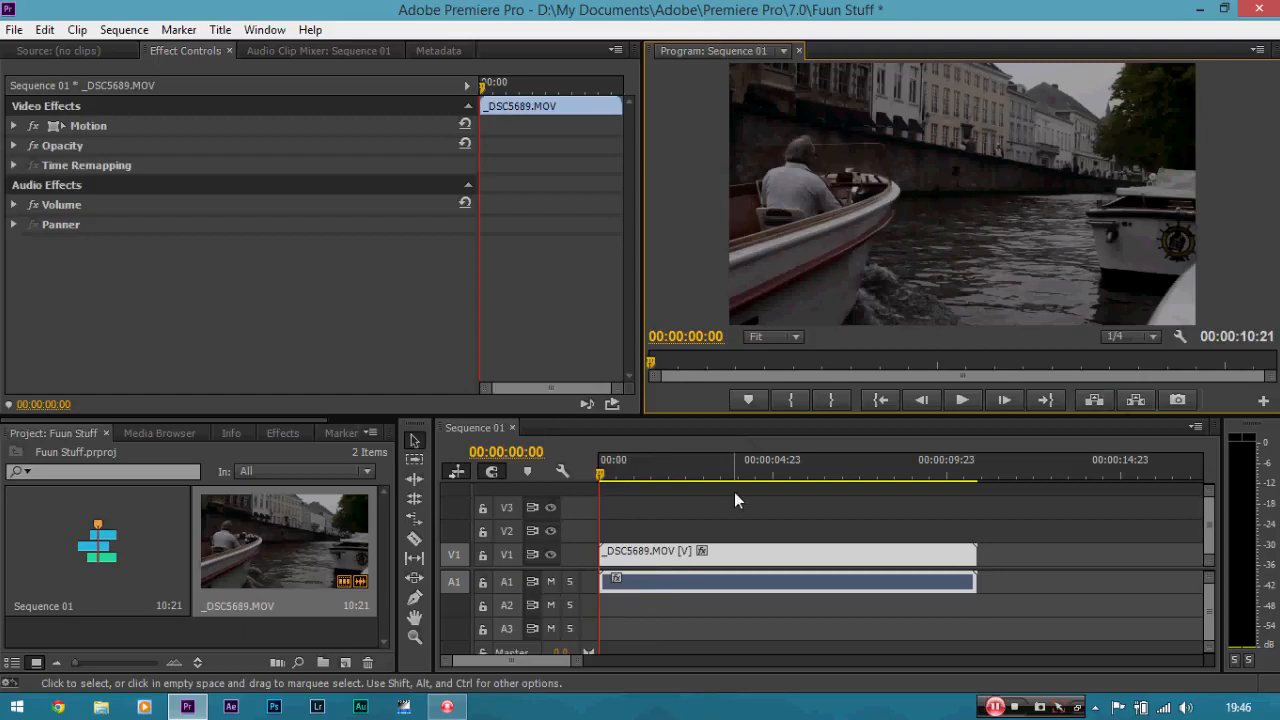
Trim the clip's start to the playhead at 00:00:02:13, then undo the trim.
drag(605, 467, 692, 478)
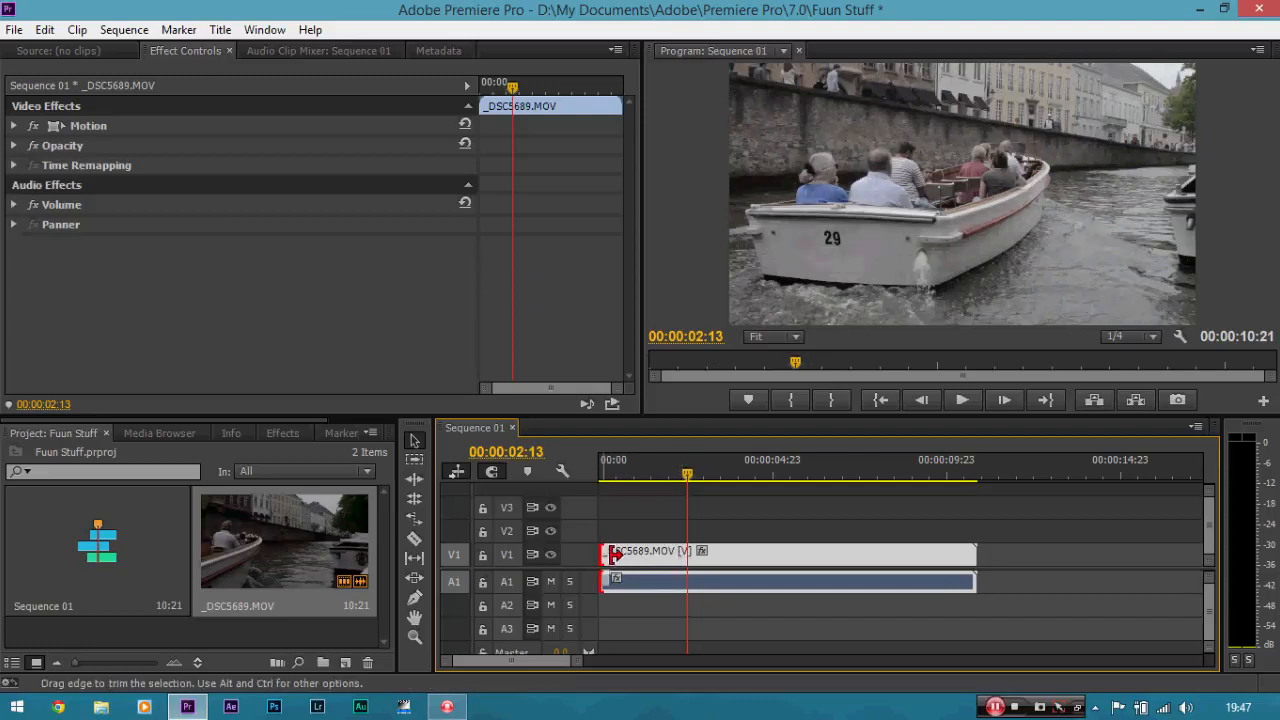
drag(603, 556, 688, 557)
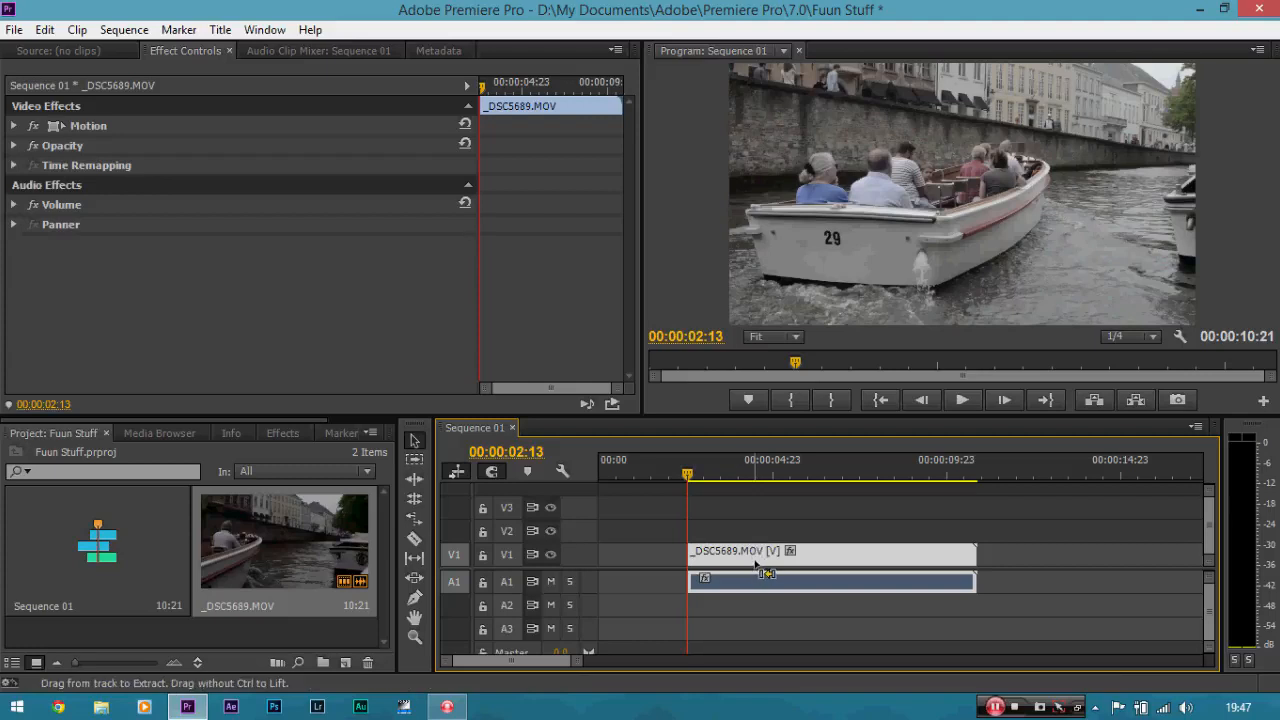
key(ctrl+z)
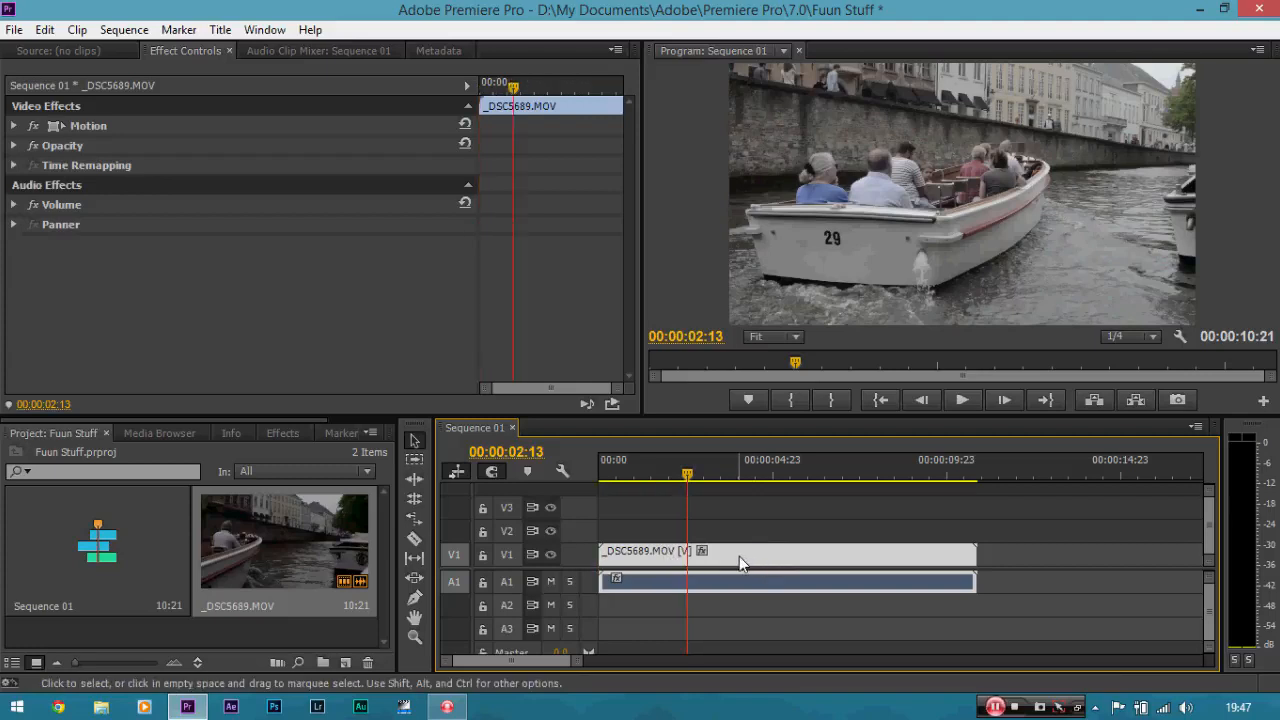
Split the clip at the playhead at 00:00:02:13 with the Razor tool, returning to the Selection tool.
key(c)
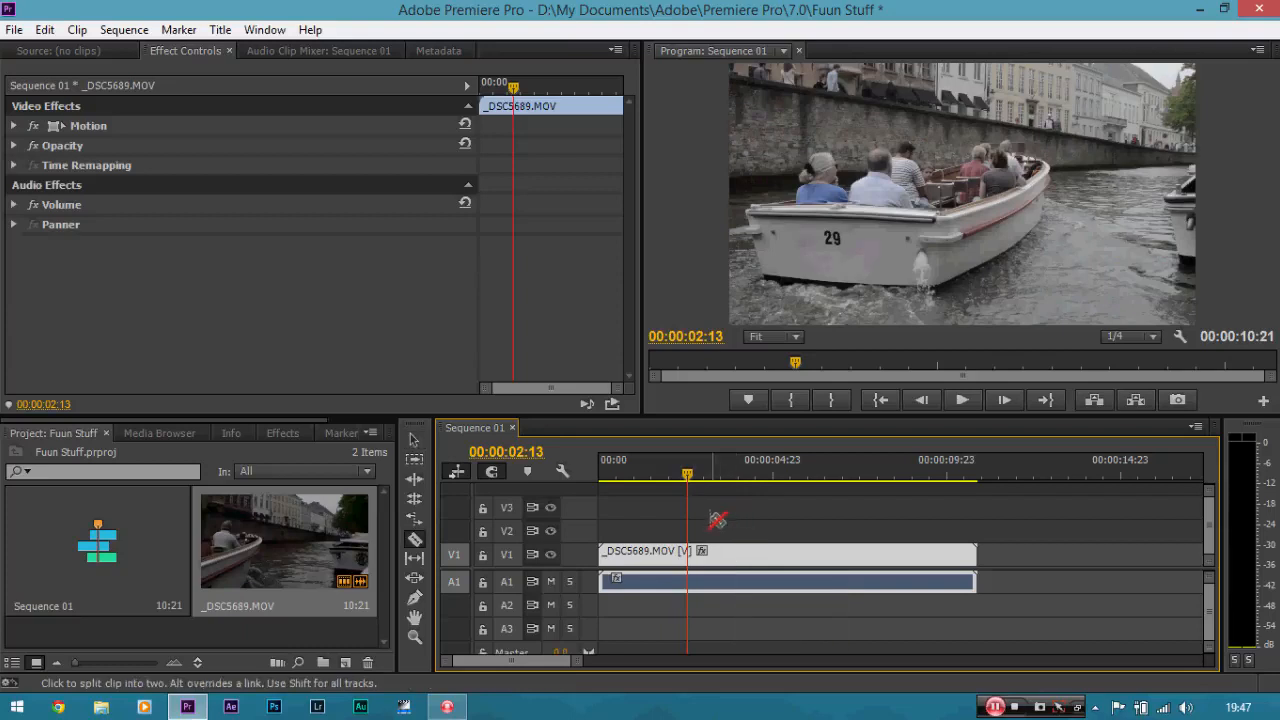
click(687, 551)
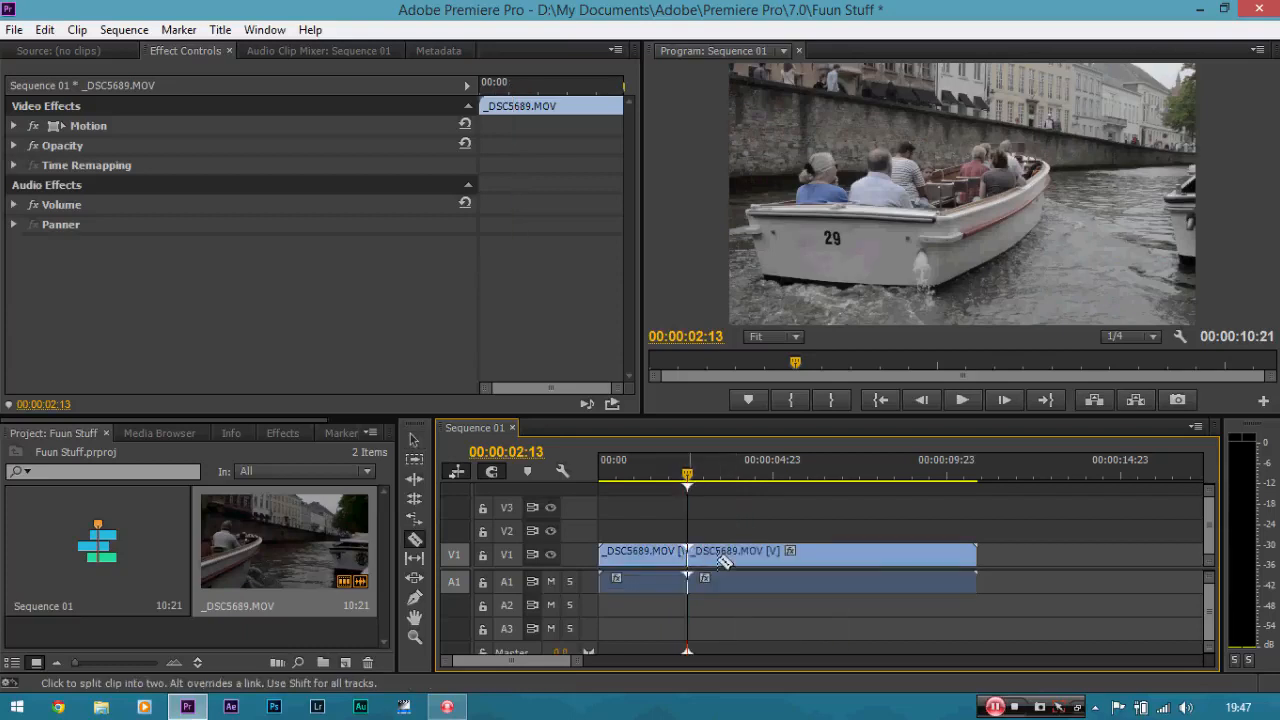
key(v)
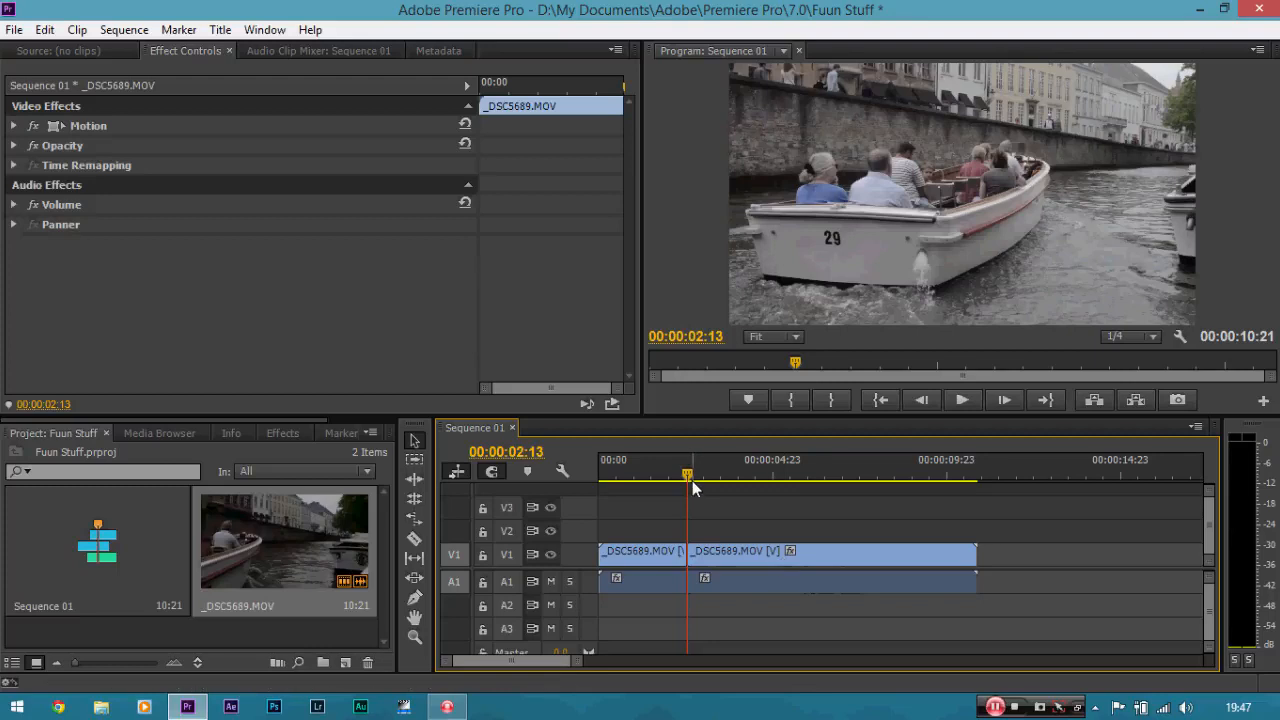
Delete the clip's first segment before the cut.
drag(692, 481, 720, 480)
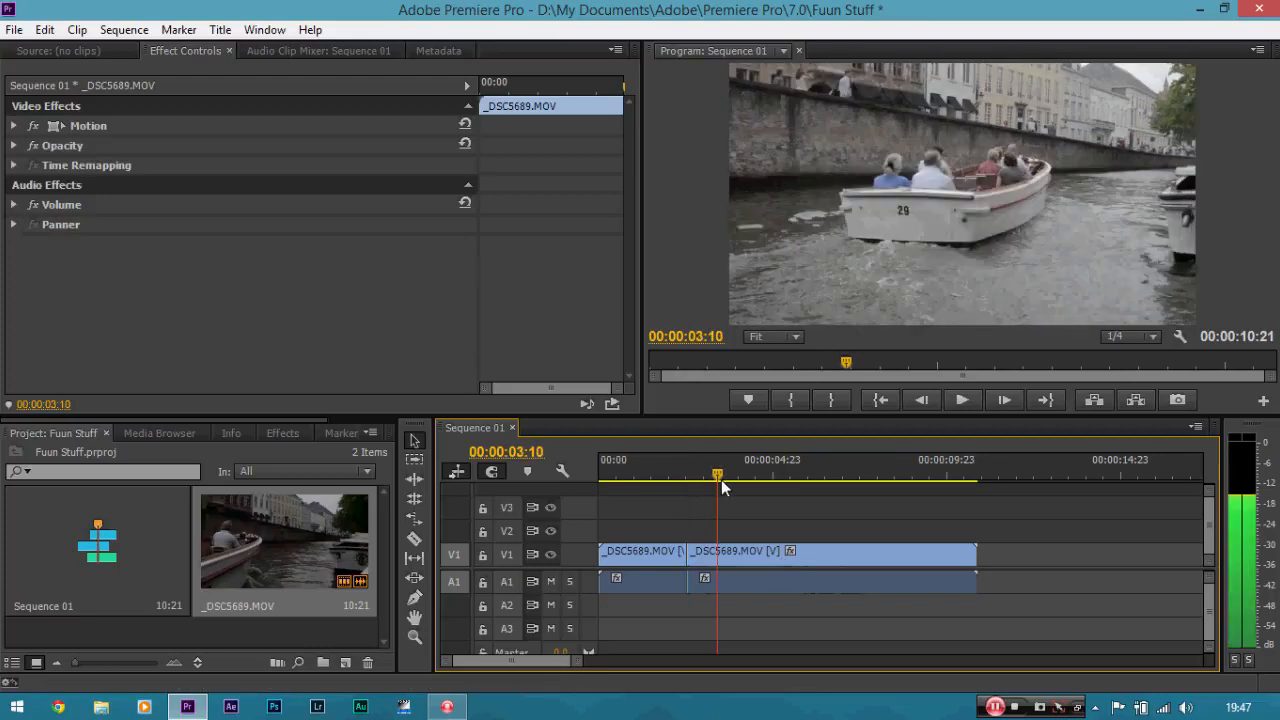
click(657, 552)
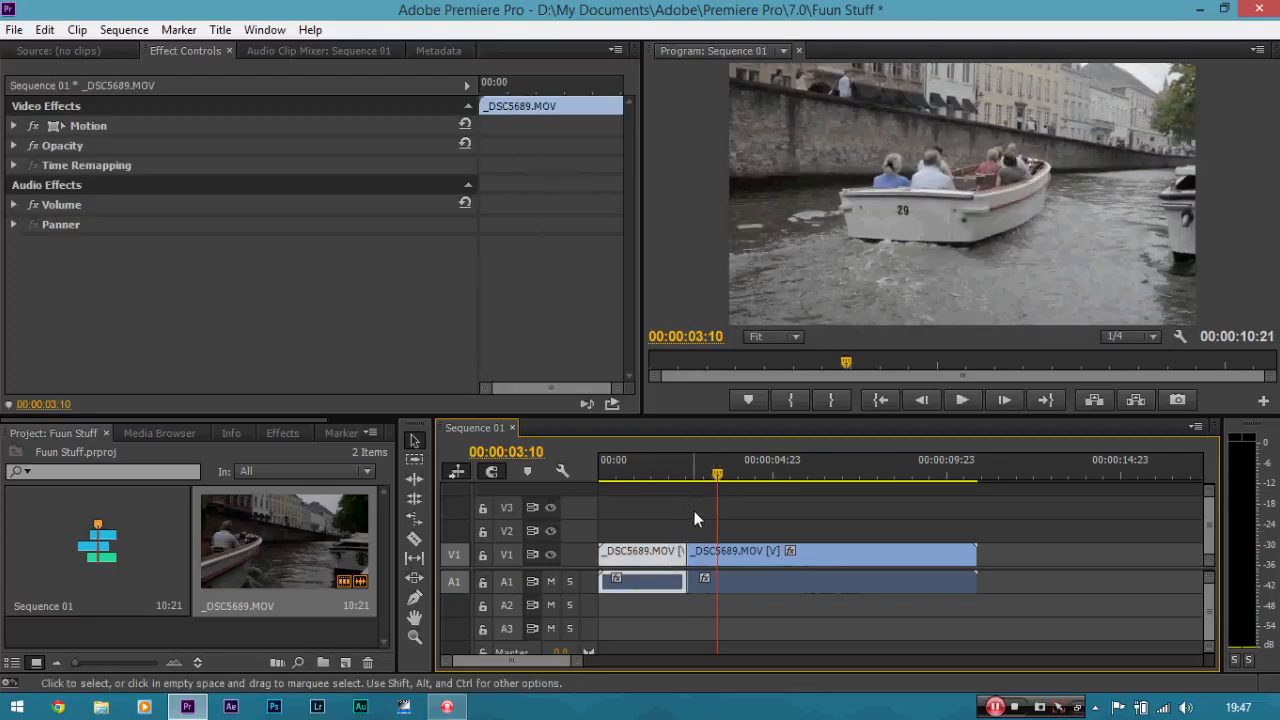
key(Delete)
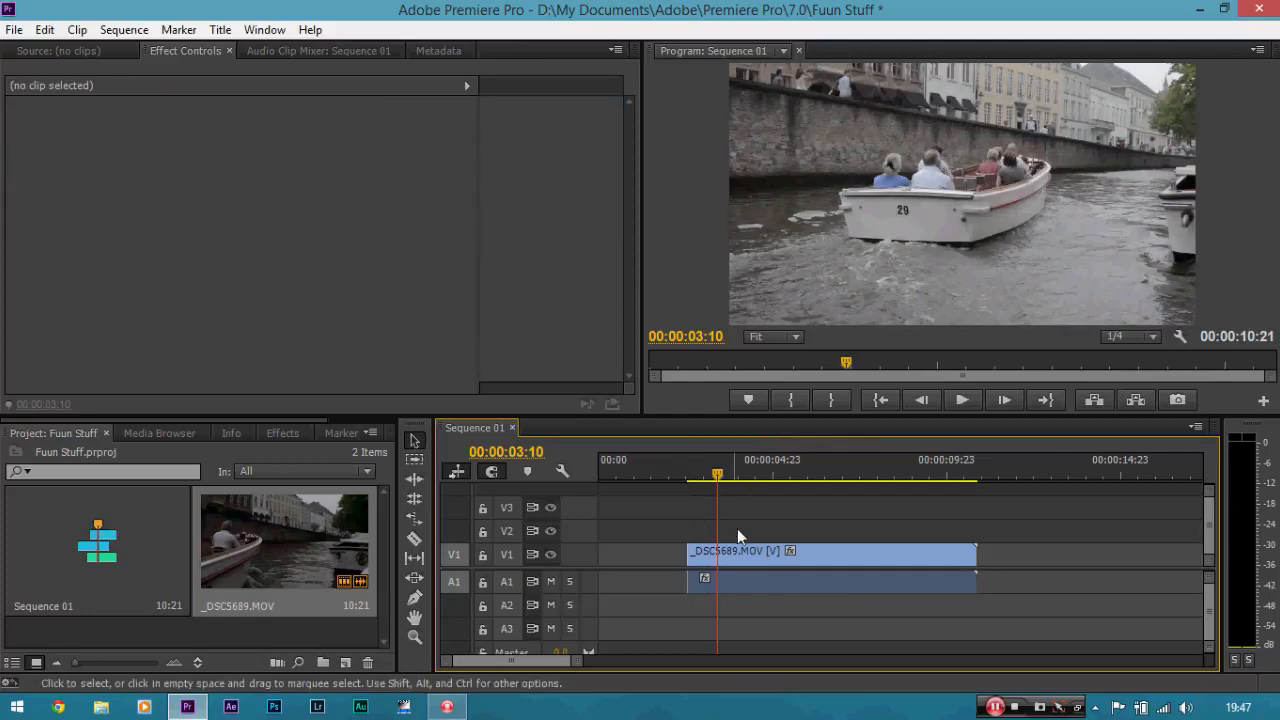
Move the remaining clip segment to the start of the sequence.
mouse_move(718, 474)
mouse_down()
mouse_move(629, 472)
mouse_move(722, 474)
mouse_up()
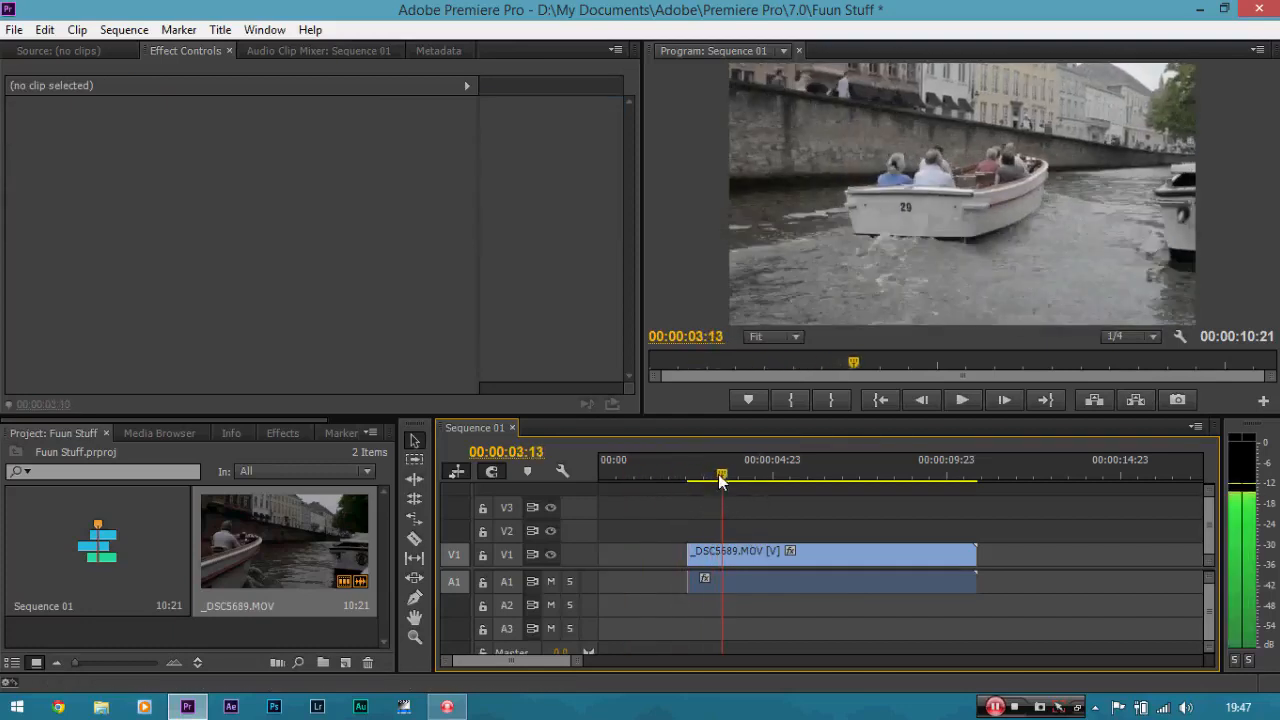
click(768, 553)
drag(768, 553, 680, 553)
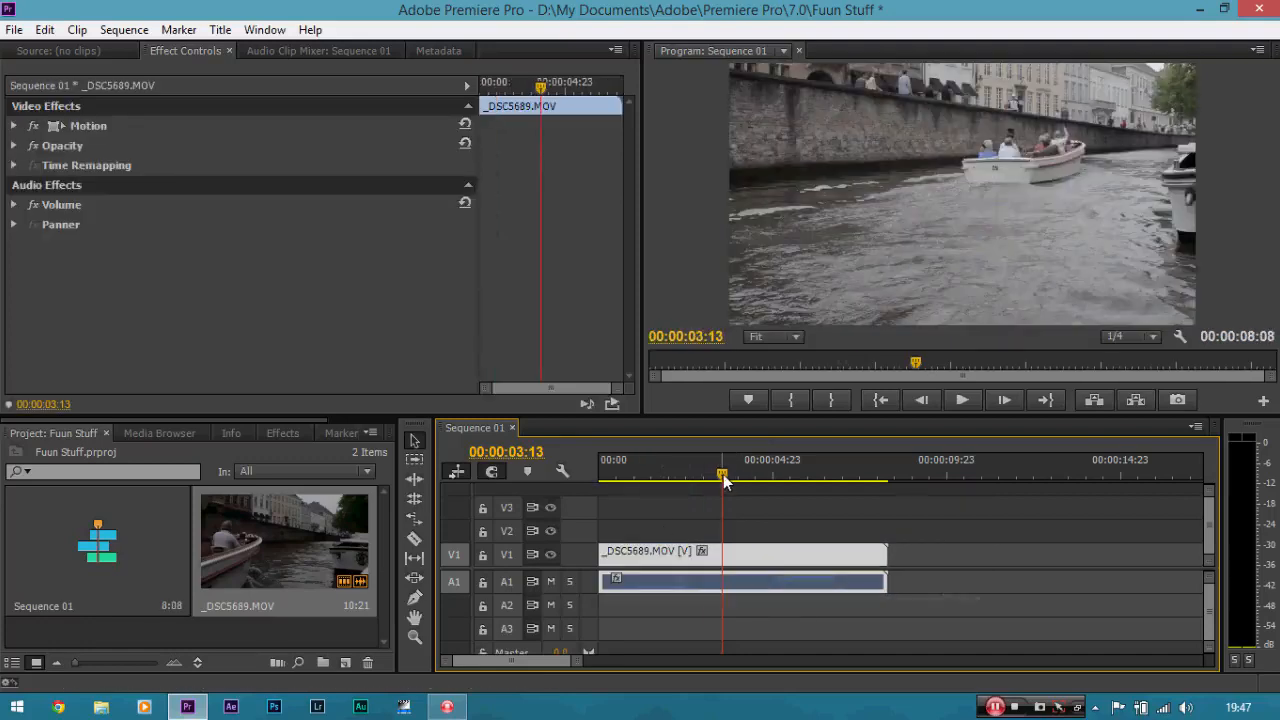
Trim the clip's end to the playhead at 00:00:06:06 and return the playhead to the start.
drag(724, 480, 817, 490)
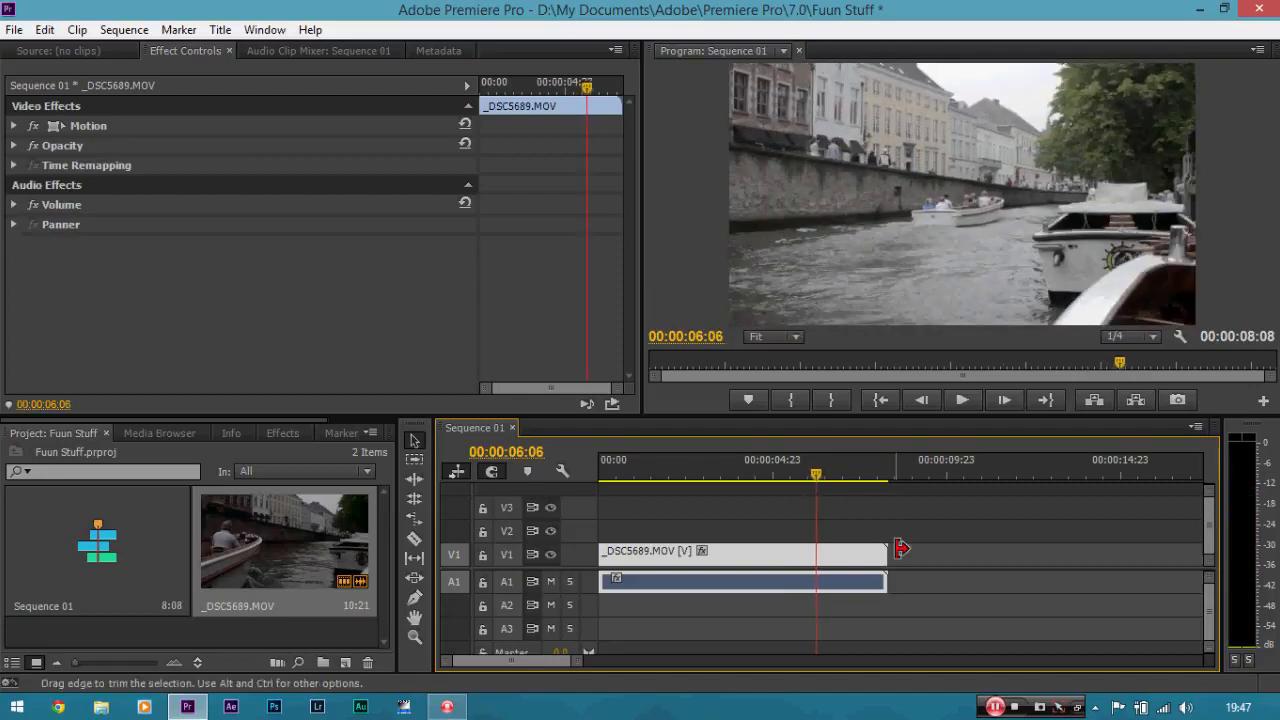
drag(897, 553, 817, 553)
drag(815, 476, 597, 469)
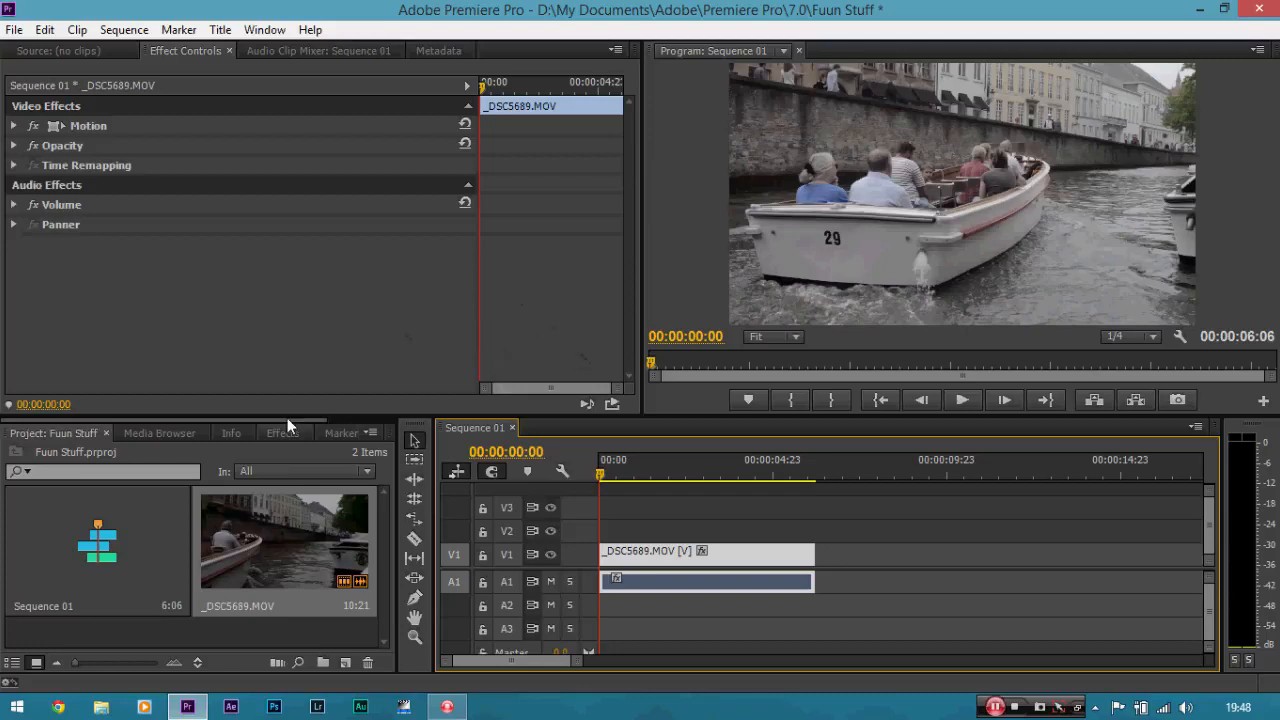
Apply the Colorista II effect from the Magic Bullet Colorista video effects to the clip.
mouse_move(287, 419)
mouse_down()
mouse_move(359, 430)
mouse_move(283, 421)
mouse_up()
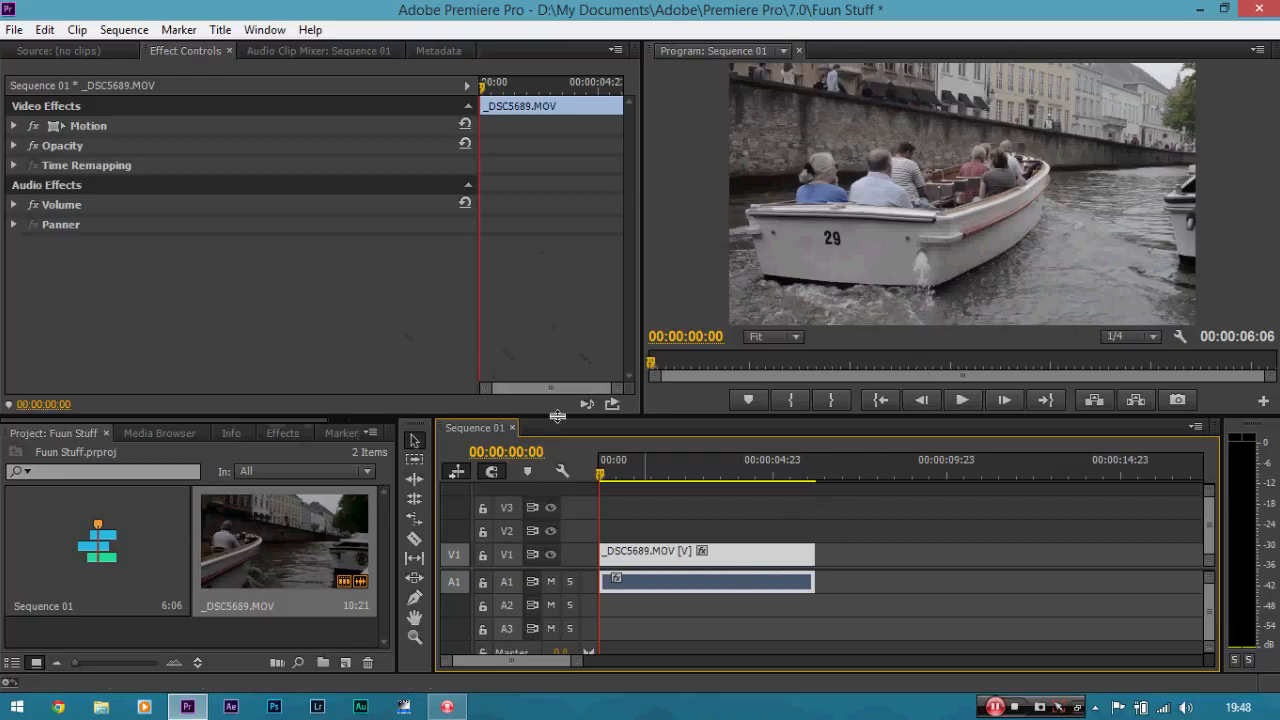
click(277, 434)
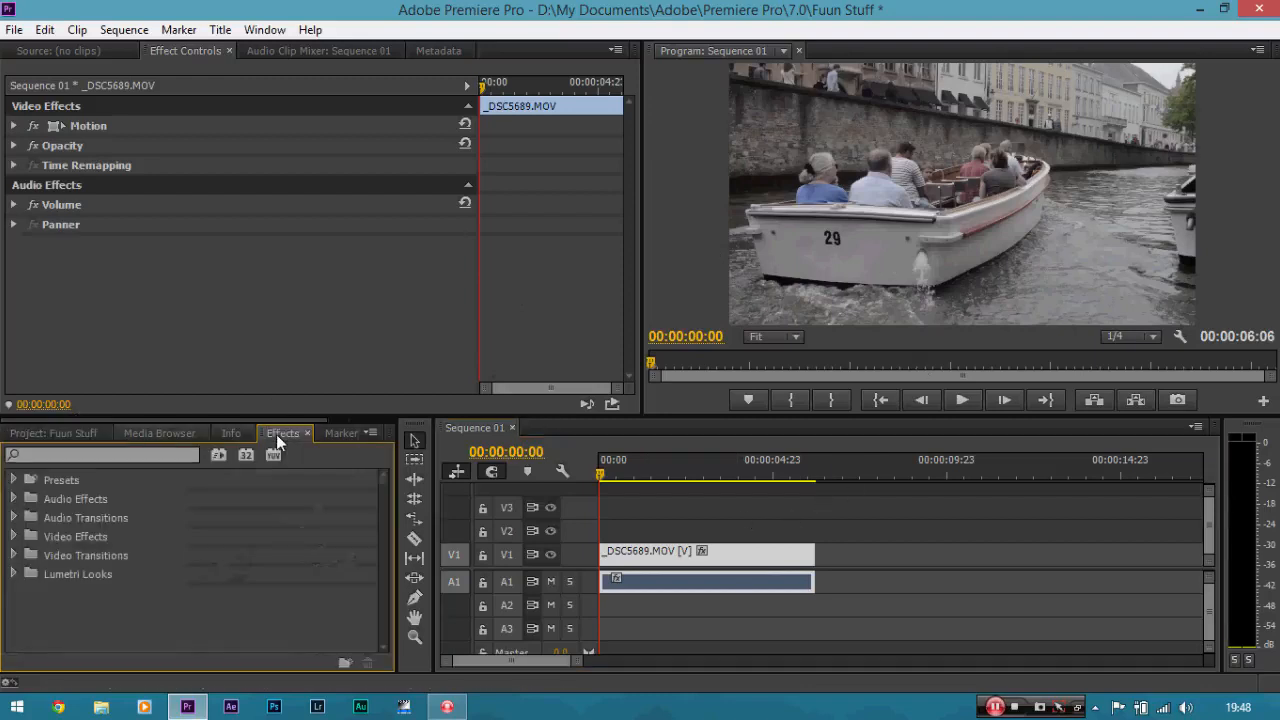
click(13, 537)
drag(387, 504, 381, 564)
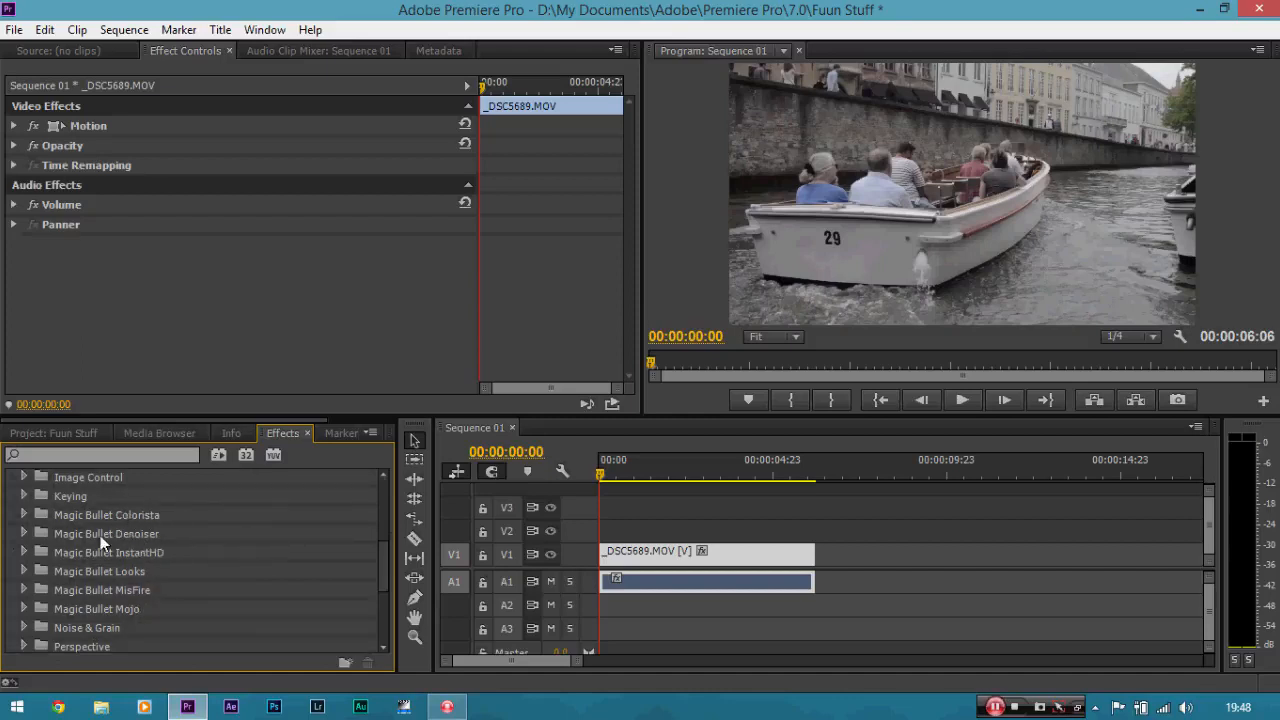
click(24, 514)
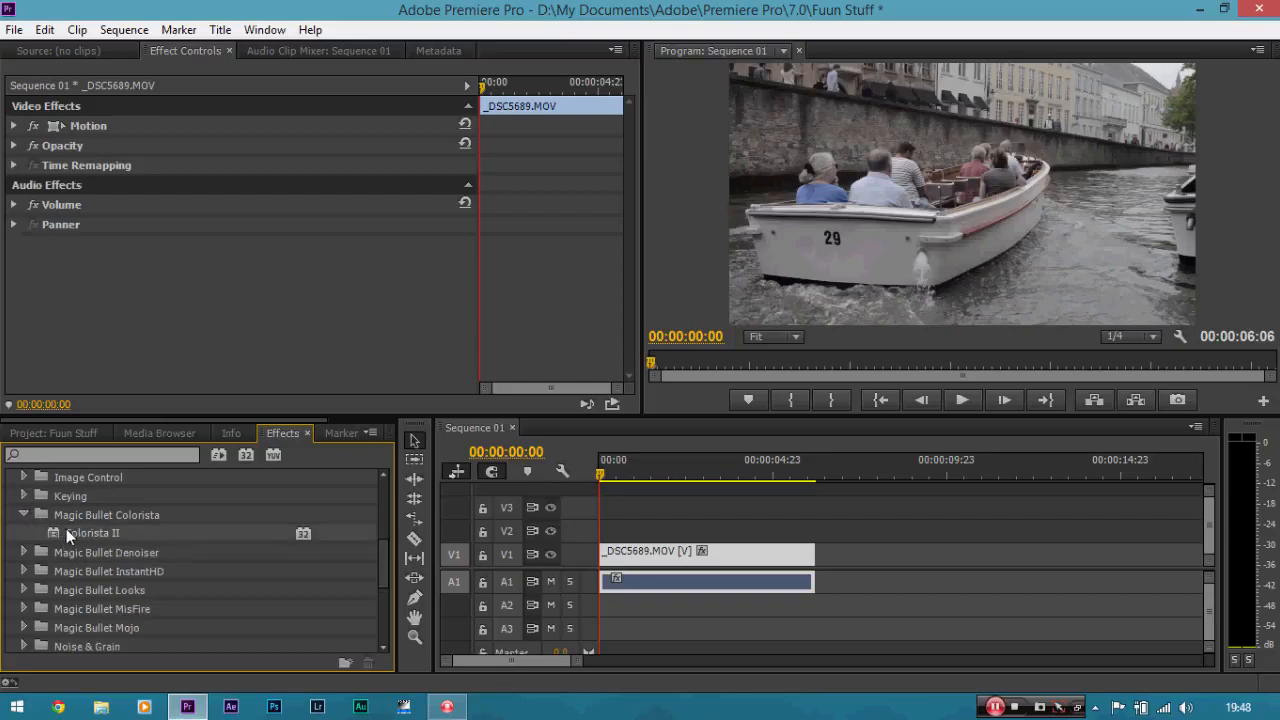
drag(66, 528, 636, 555)
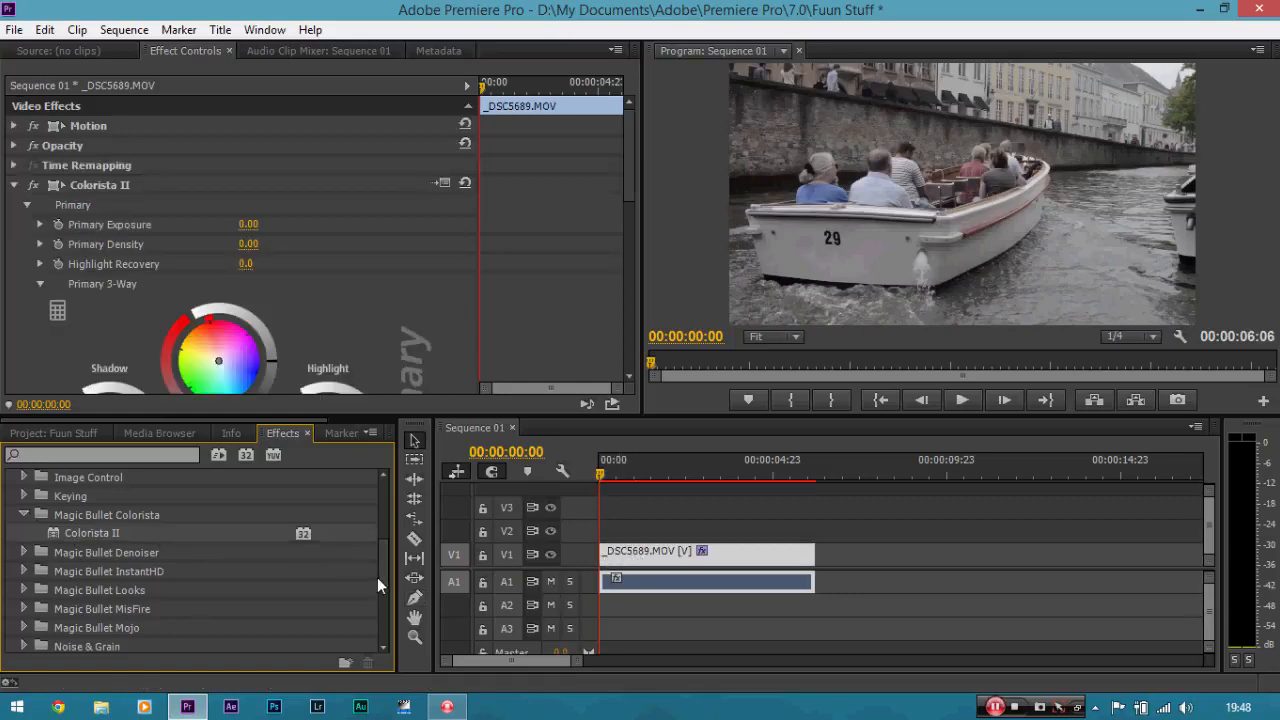
drag(383, 585, 407, 522)
scroll(378, 540, down, 1)
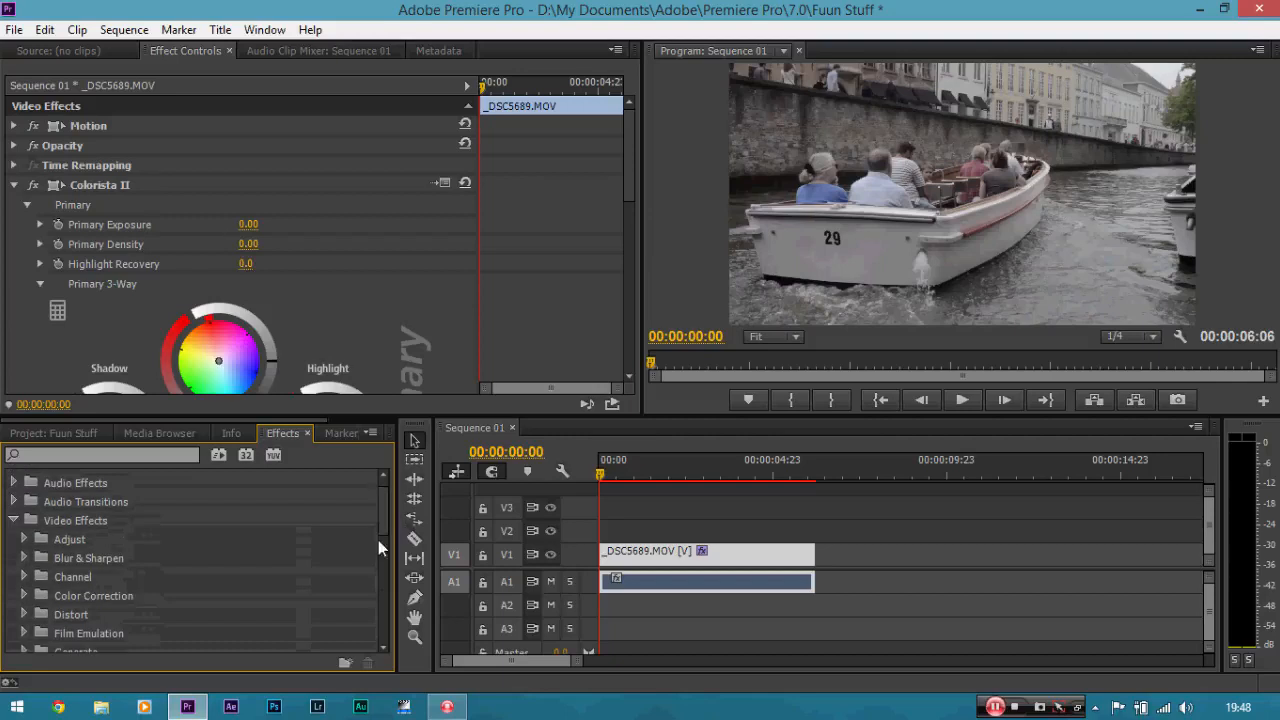
click(25, 595)
scroll(387, 508, down, 3)
scroll(386, 515, down, 5)
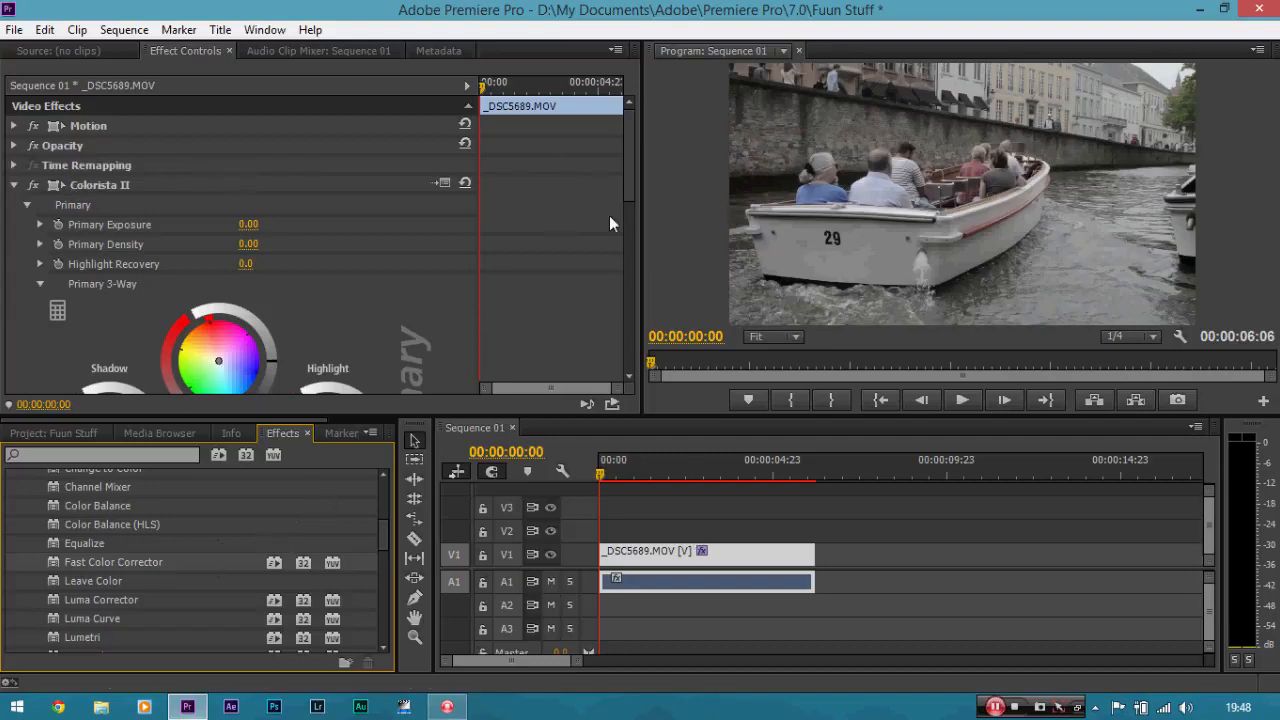
Shift Colorista II's Primary 3-Way shadows toward blue and midtones toward orange.
drag(626, 154, 636, 209)
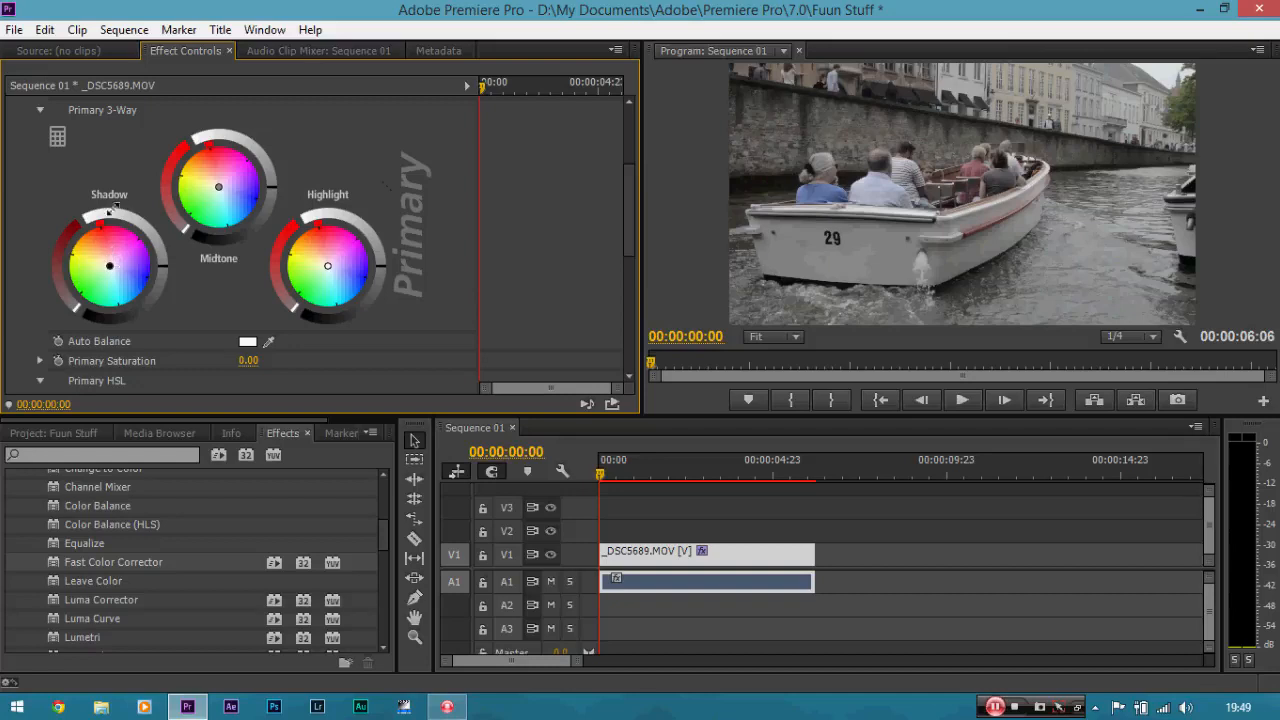
drag(112, 267, 125, 278)
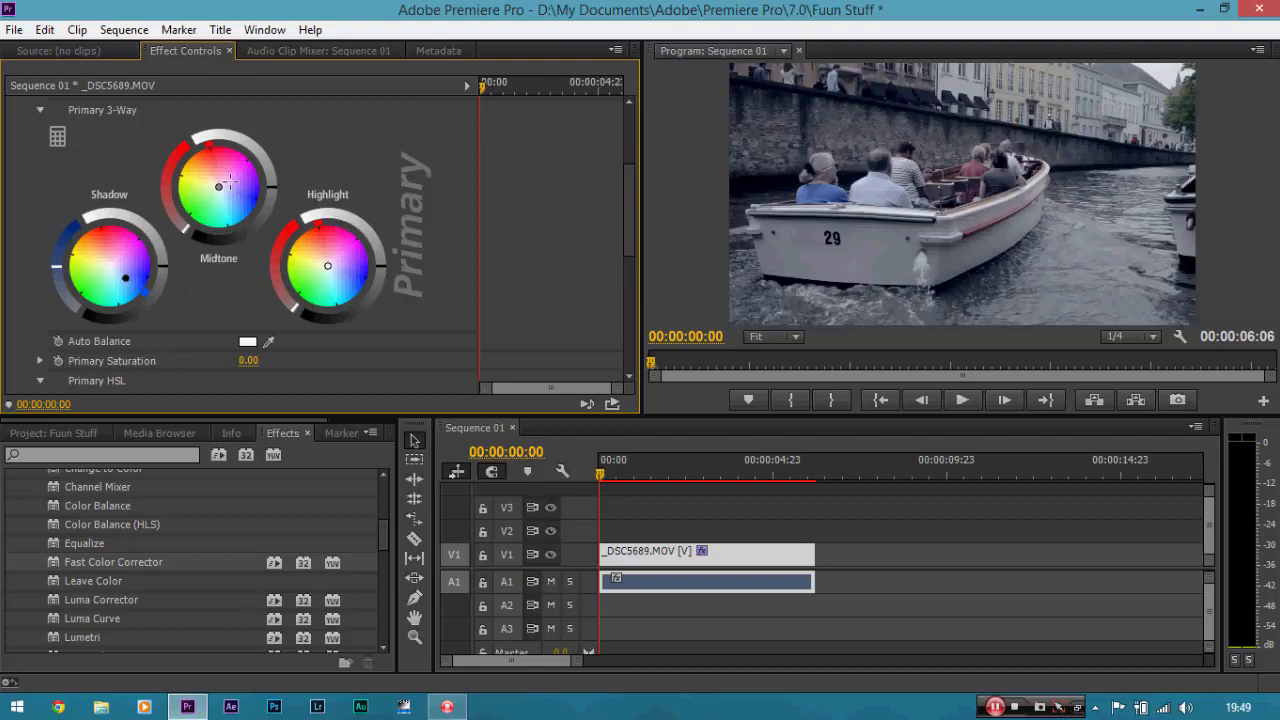
drag(219, 188, 203, 168)
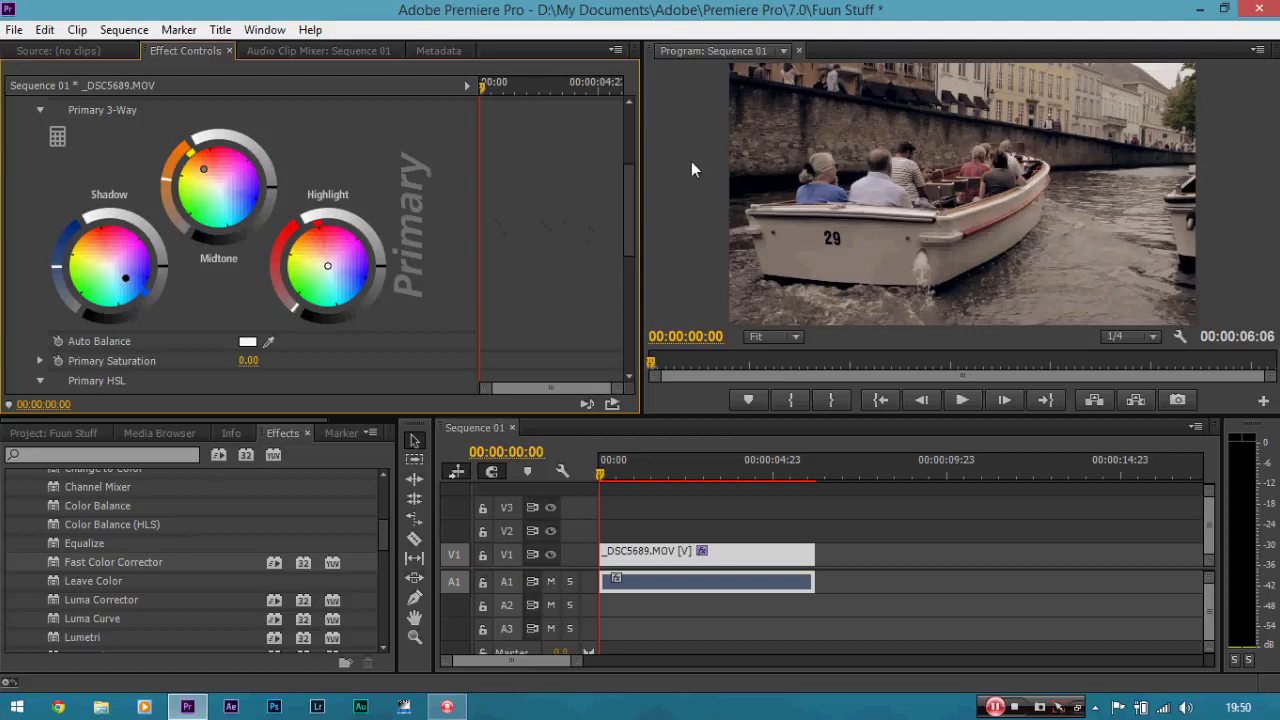
Set Colorista II's Primary Saturation to 100.00 and adjust the shadow and highlight wheel rings.
drag(628, 199, 629, 214)
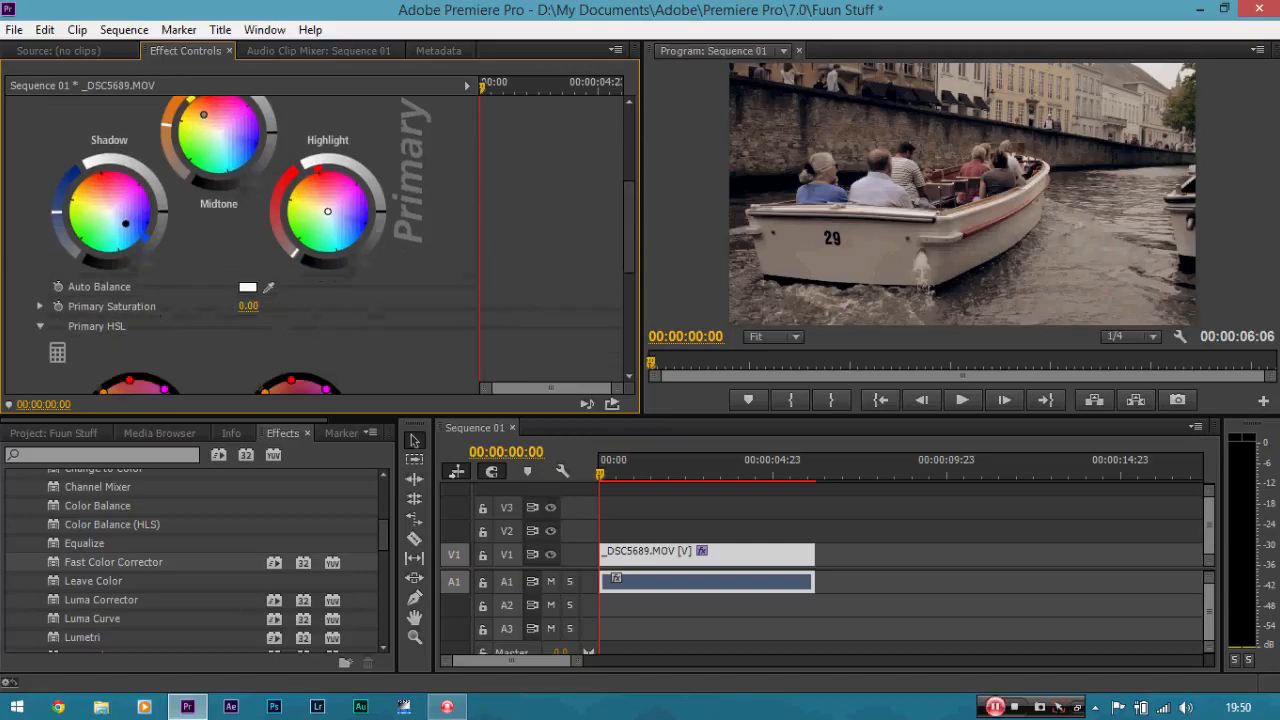
drag(248, 306, 348, 306)
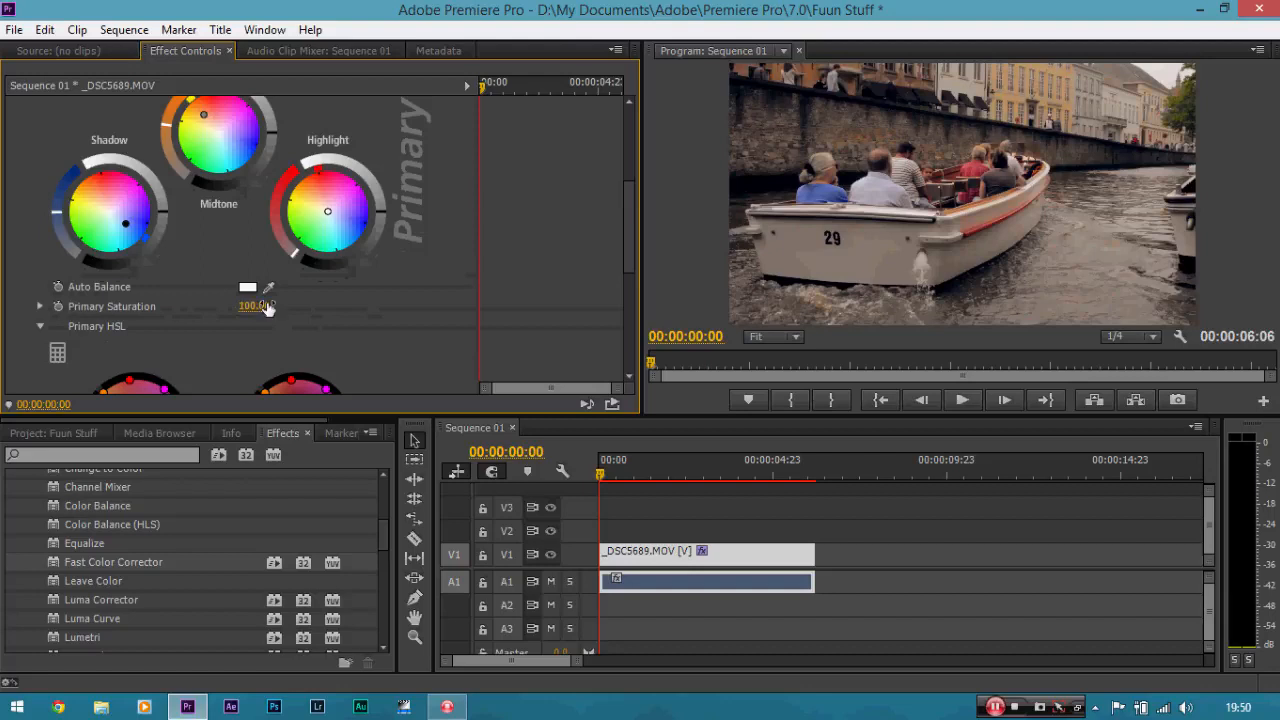
drag(628, 247, 627, 223)
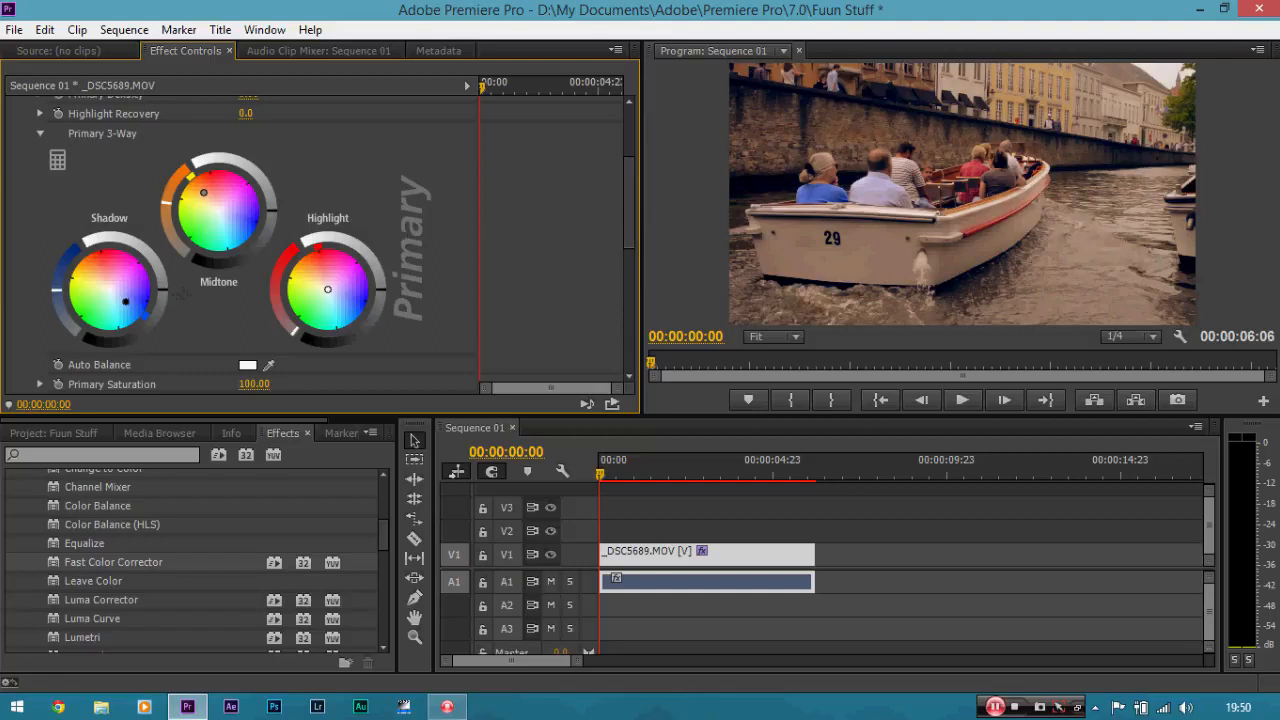
drag(163, 290, 162, 299)
drag(271, 220, 268, 230)
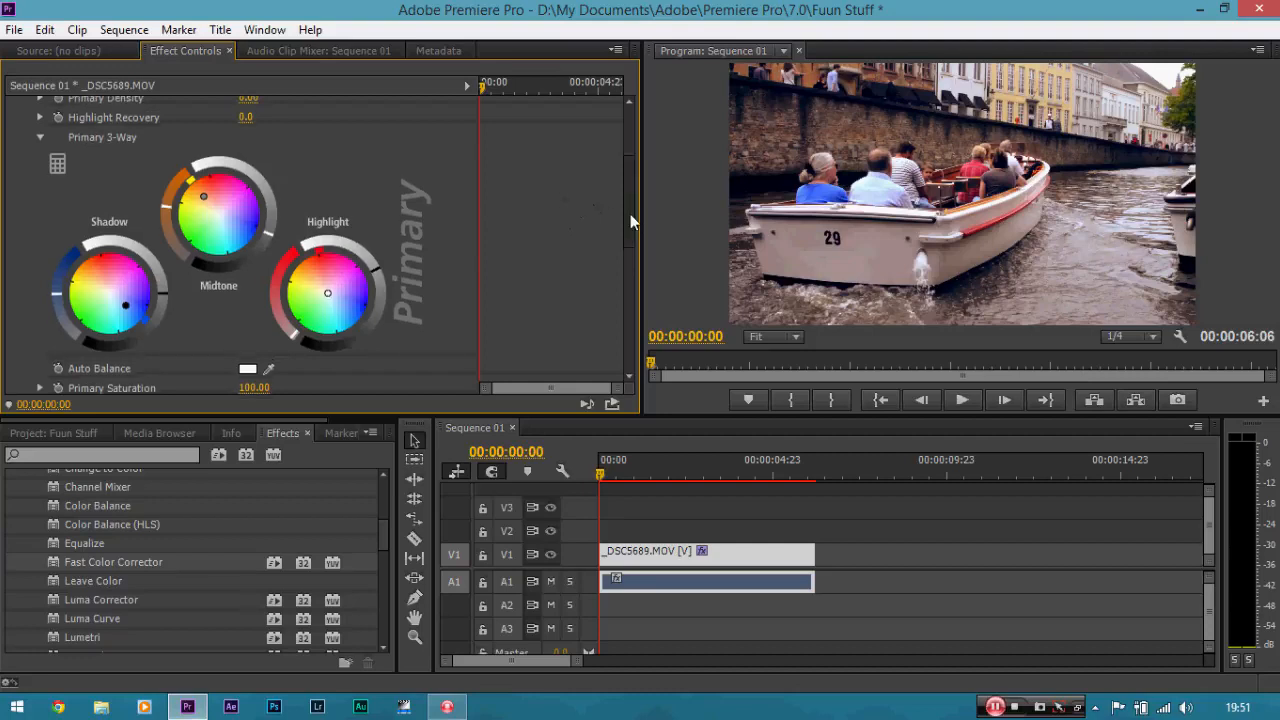
Toggle the Colorista II effect off and back on to compare the grade.
drag(630, 214, 634, 163)
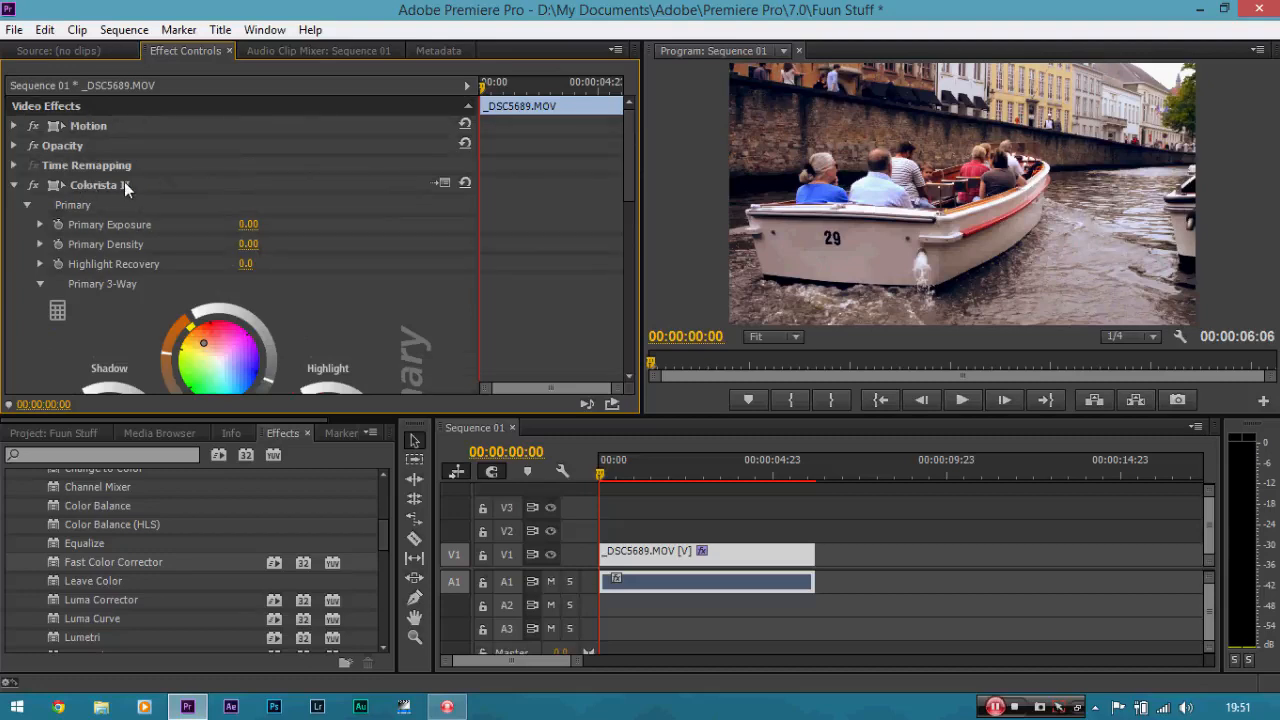
click(33, 186)
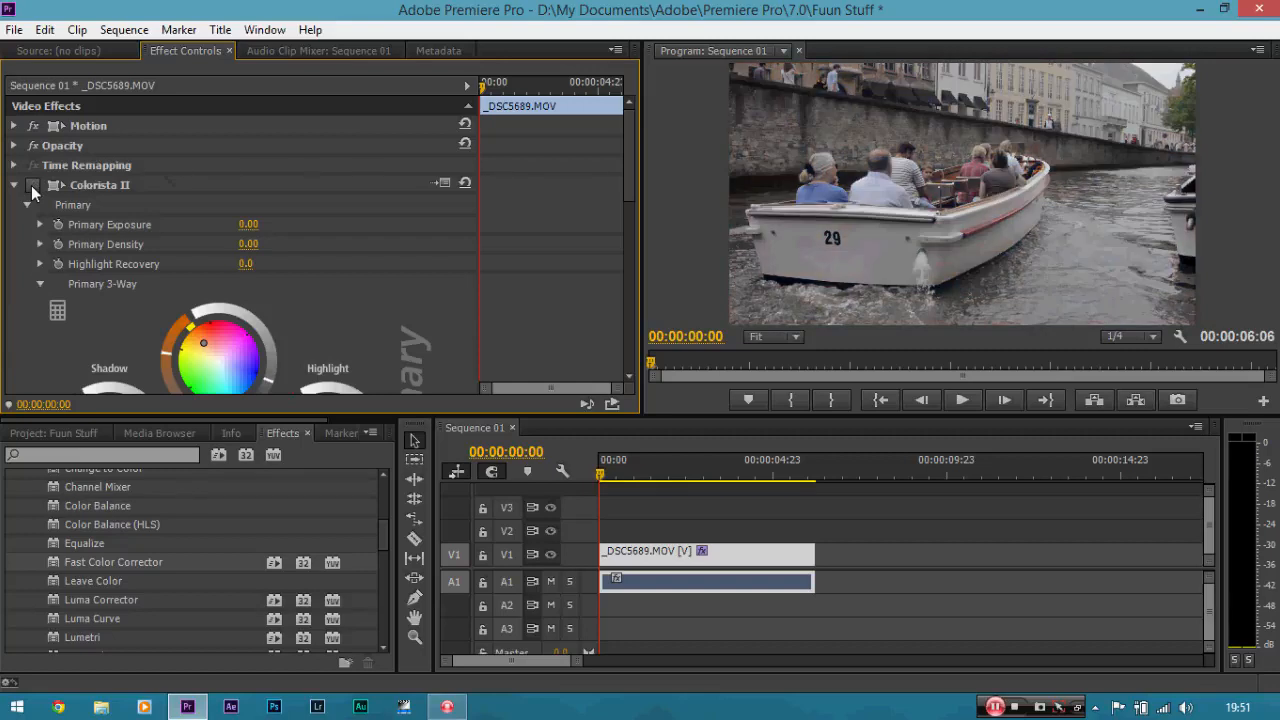
click(33, 186)
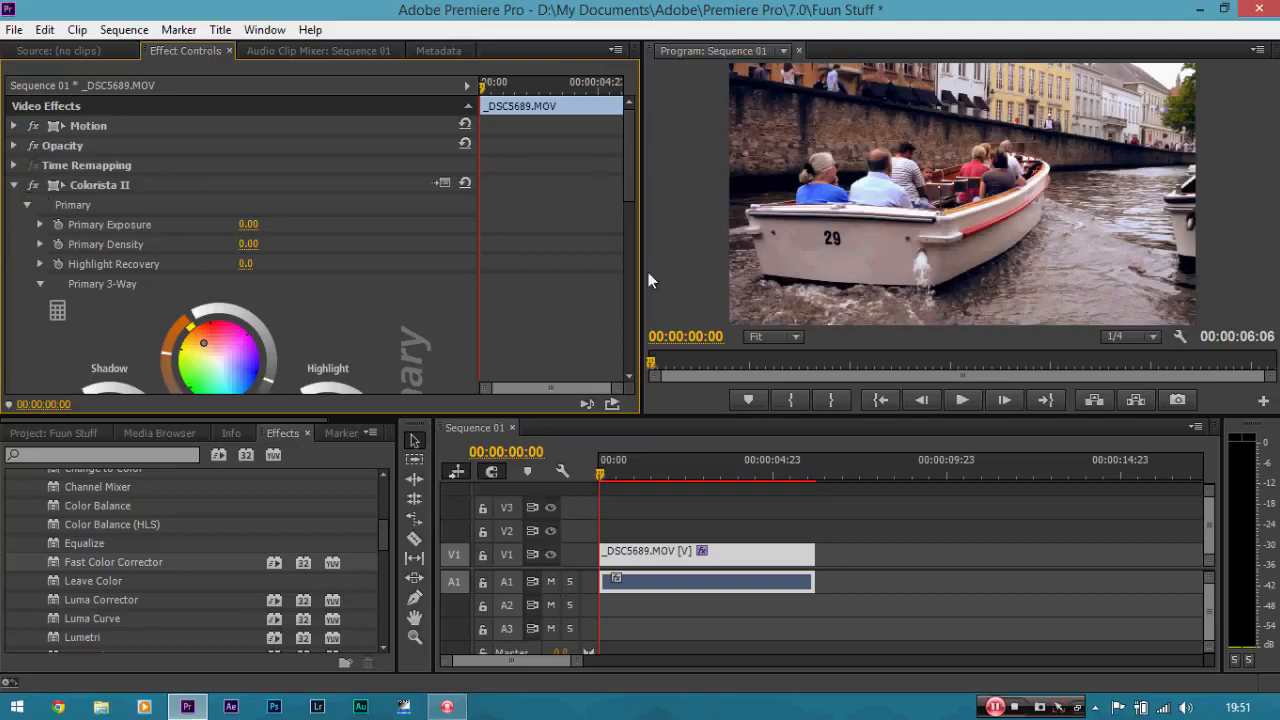
Set the program monitor's zoom level to 150%.
drag(634, 169, 636, 233)
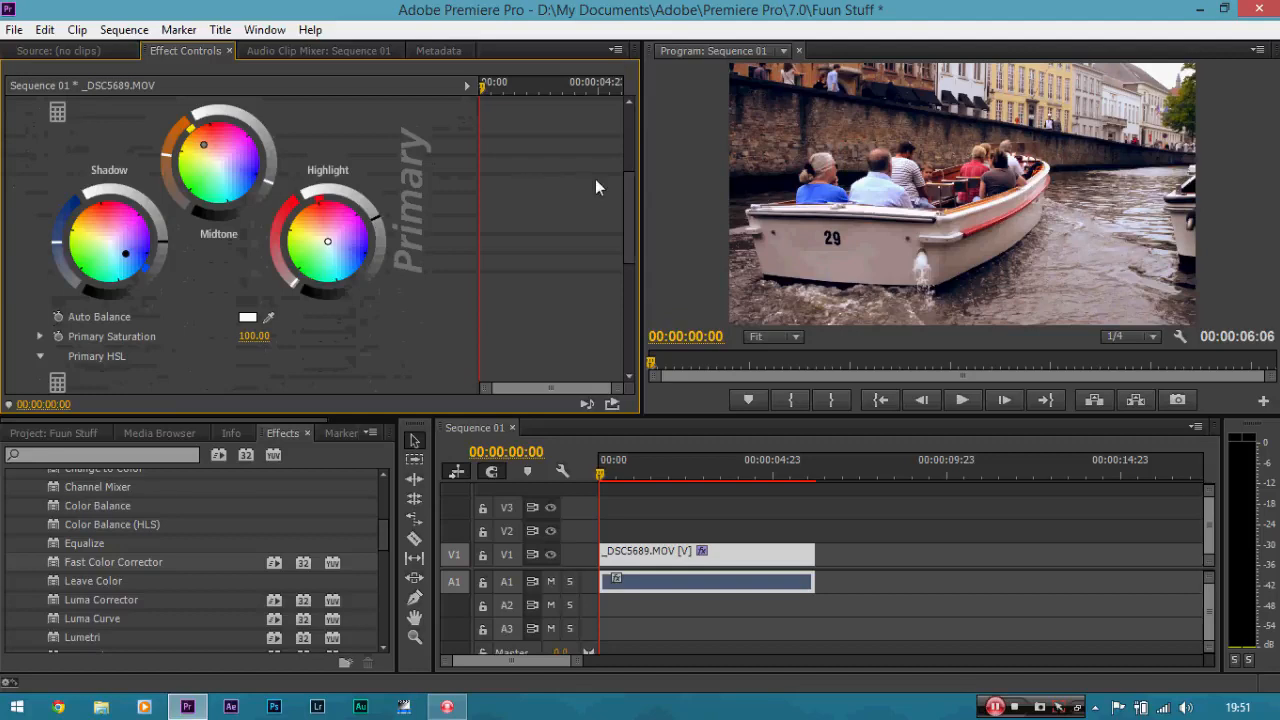
scroll(600, 178, up, 5)
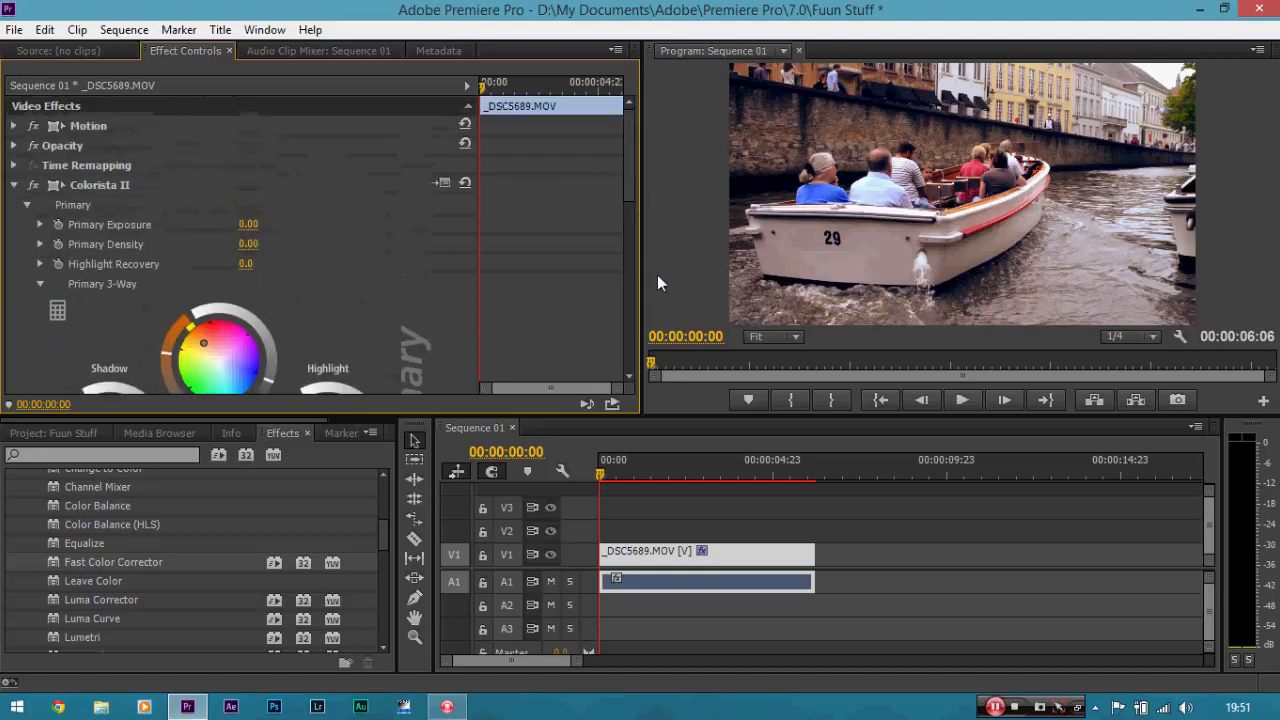
click(789, 340)
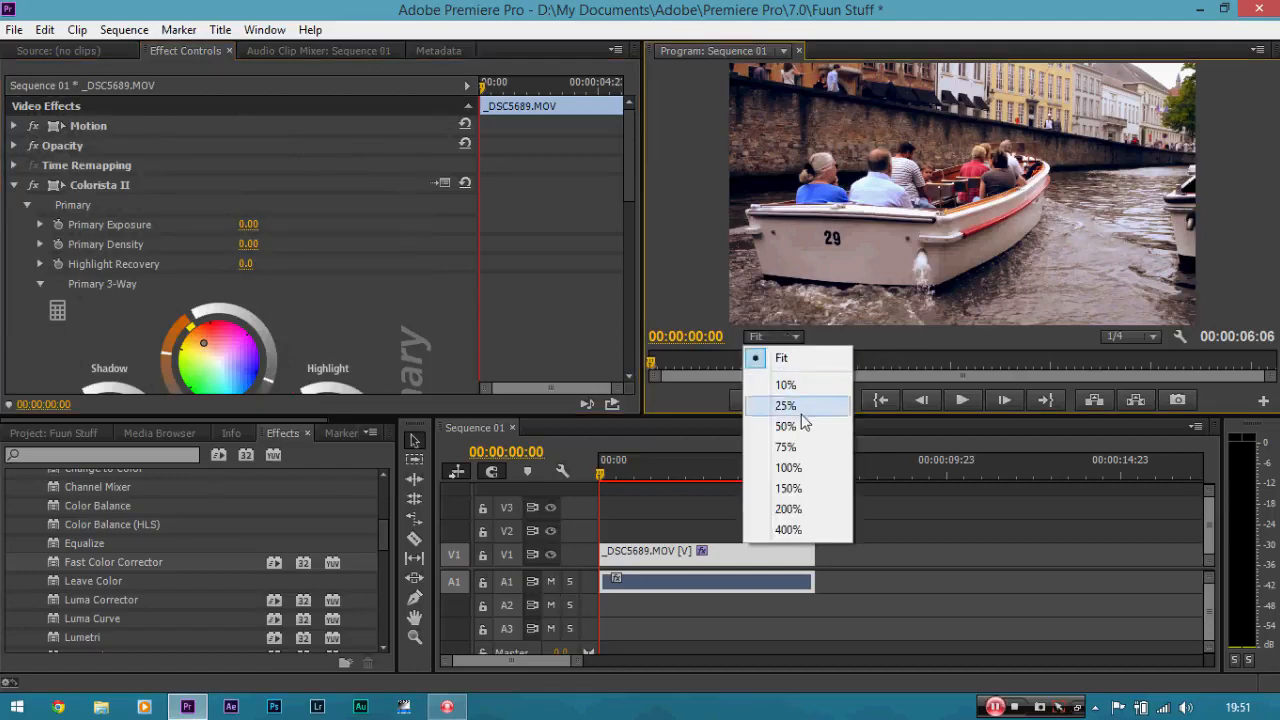
click(790, 489)
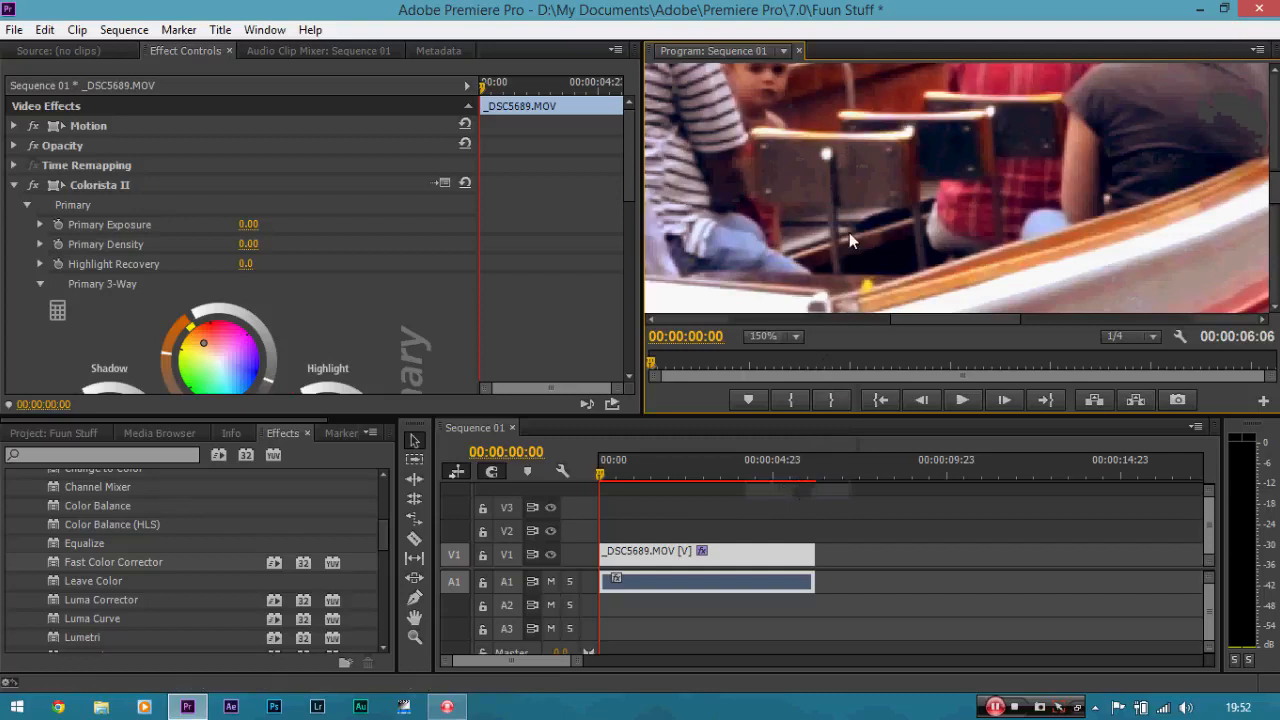
Pan around the zoomed program monitor image with the Hand tool.
key(h)
drag(765, 211, 1125, 222)
drag(745, 192, 917, 320)
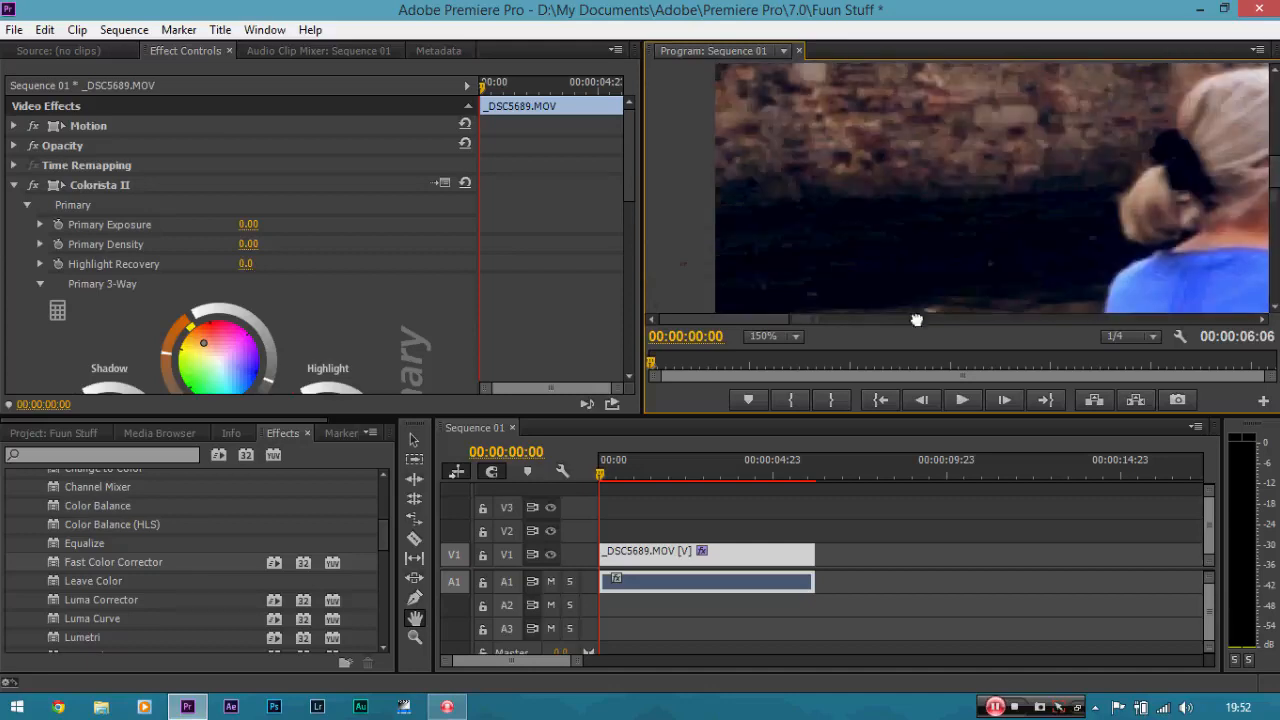
mouse_move(893, 188)
mouse_down()
mouse_move(886, 222)
mouse_move(894, 163)
mouse_up()
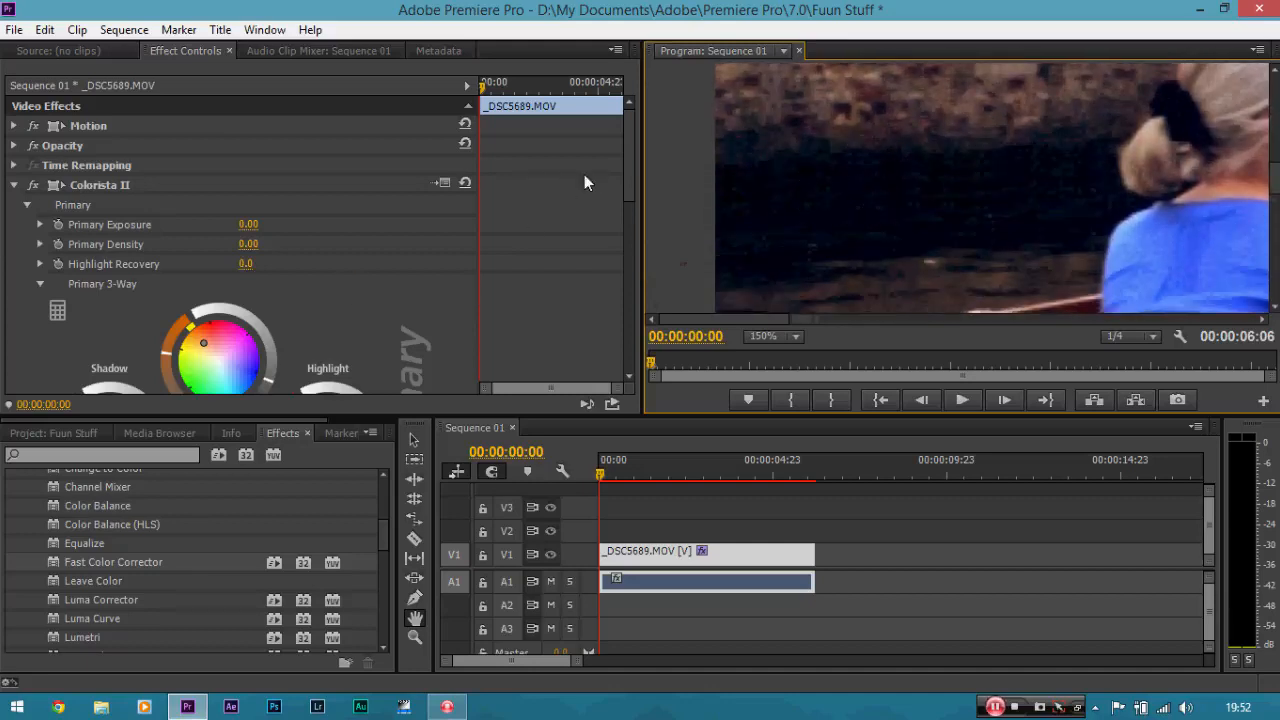
Switch the Colorista II effect off and on several times to compare graded and ungraded footage.
drag(630, 160, 338, 144)
click(415, 441)
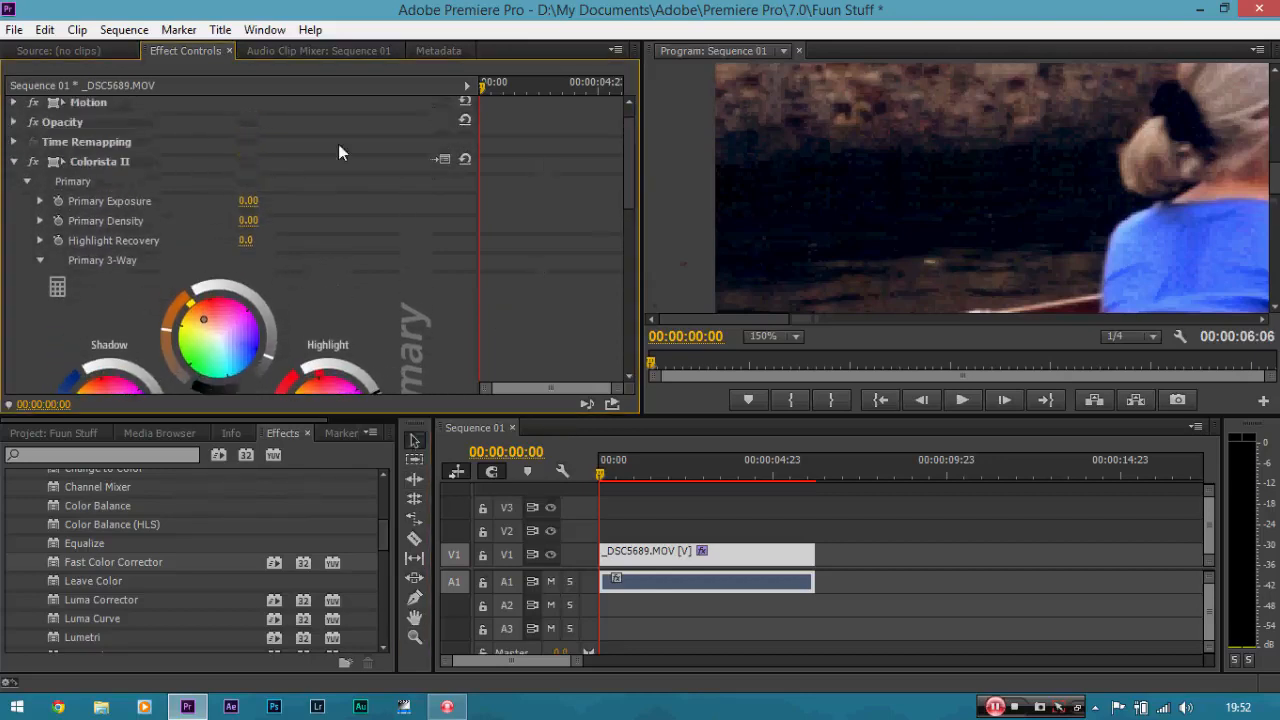
click(33, 162)
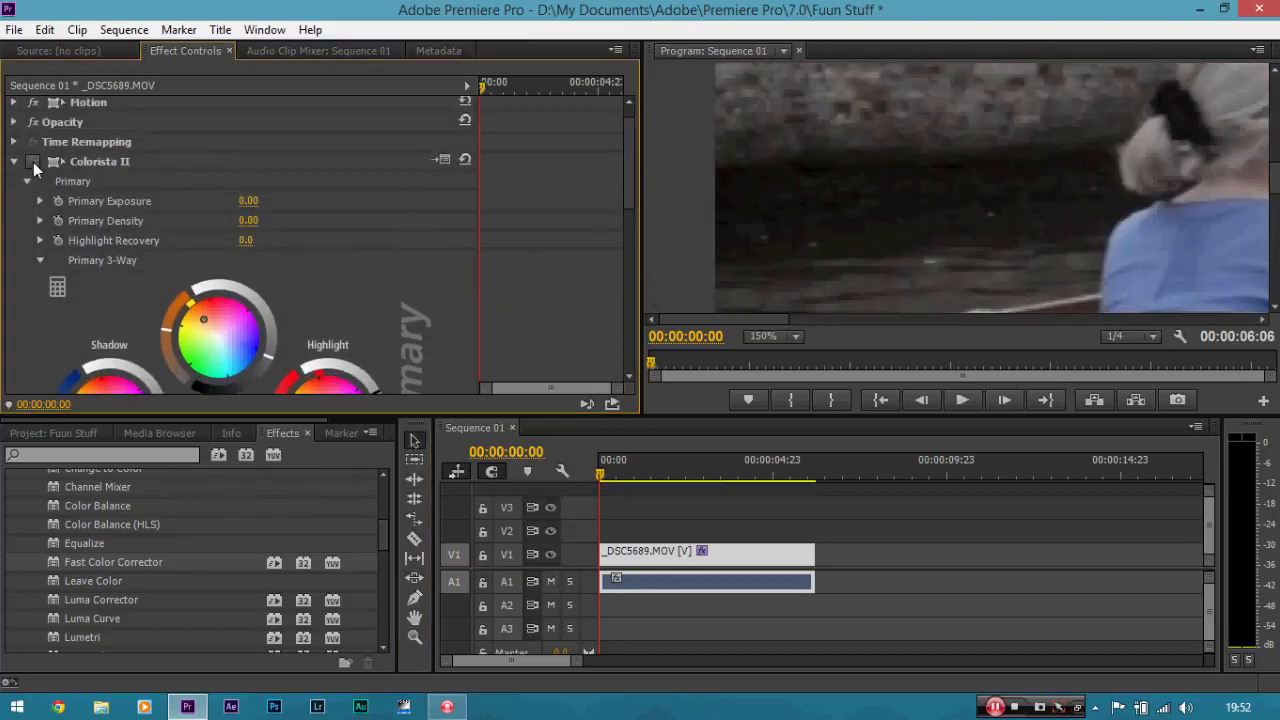
click(33, 162)
click(33, 162)
click(33, 162)
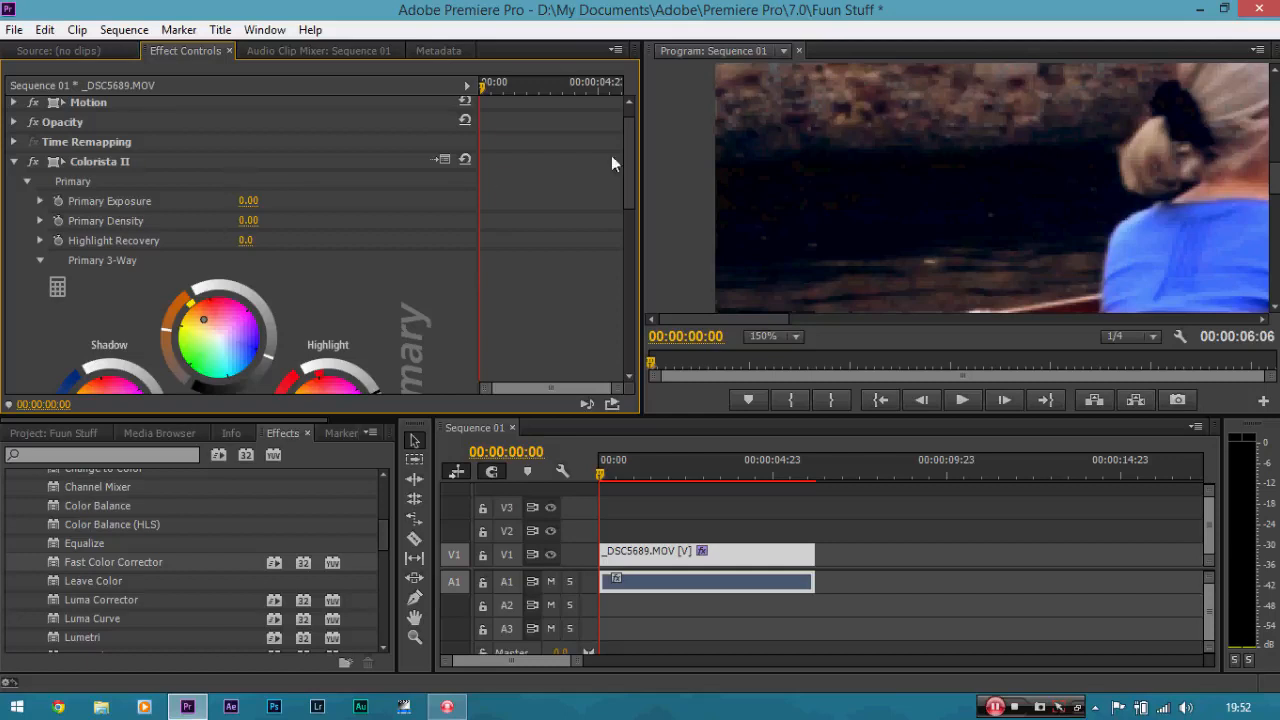
Nudge the shadow wheel's outer ring slightly in Colorista II's Primary 3-Way section.
drag(630, 154, 609, 188)
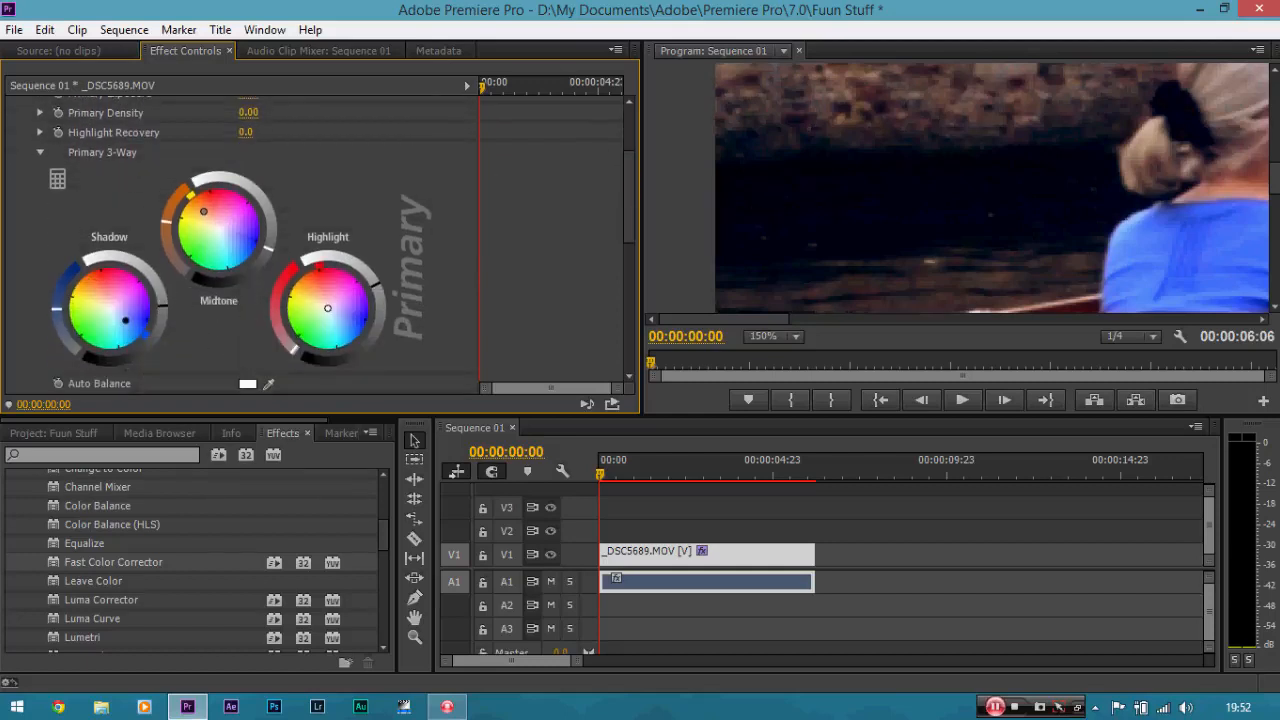
drag(163, 306, 163, 298)
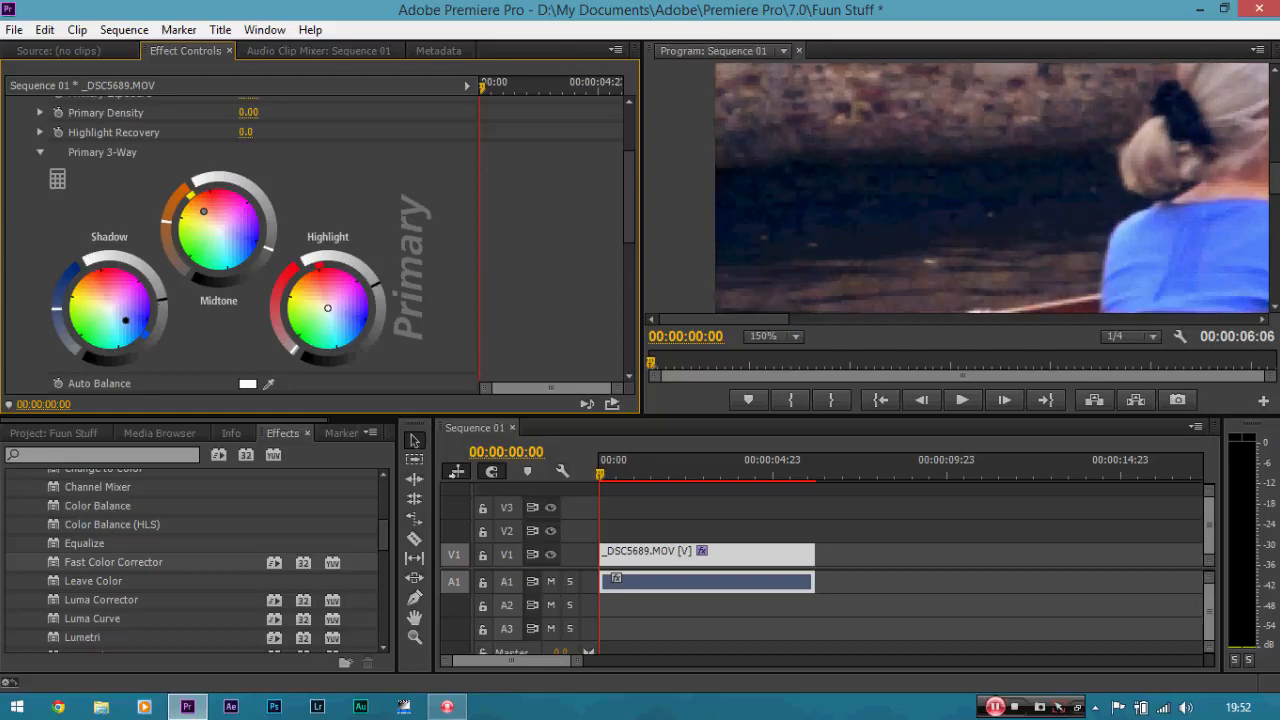
drag(634, 208, 632, 156)
Set the program monitor zoom to Fit and compare the footage with Colorista II disabled and re-enabled.
click(34, 187)
click(34, 187)
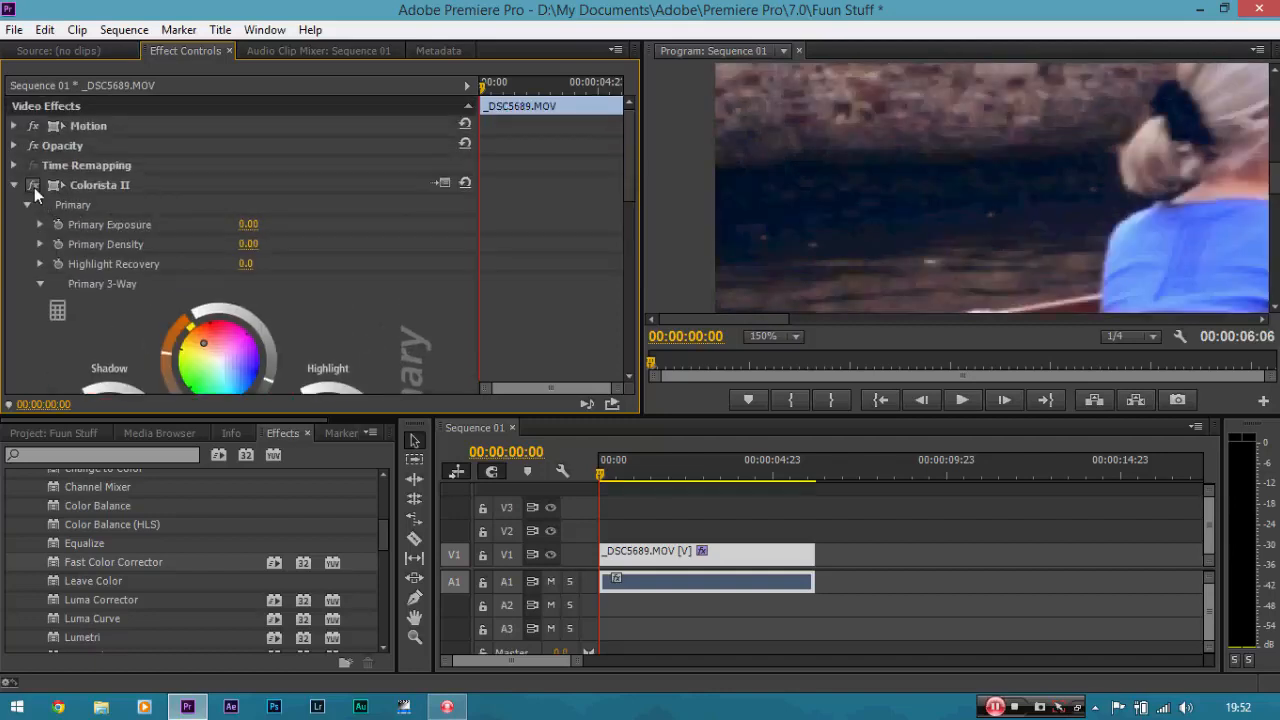
click(34, 187)
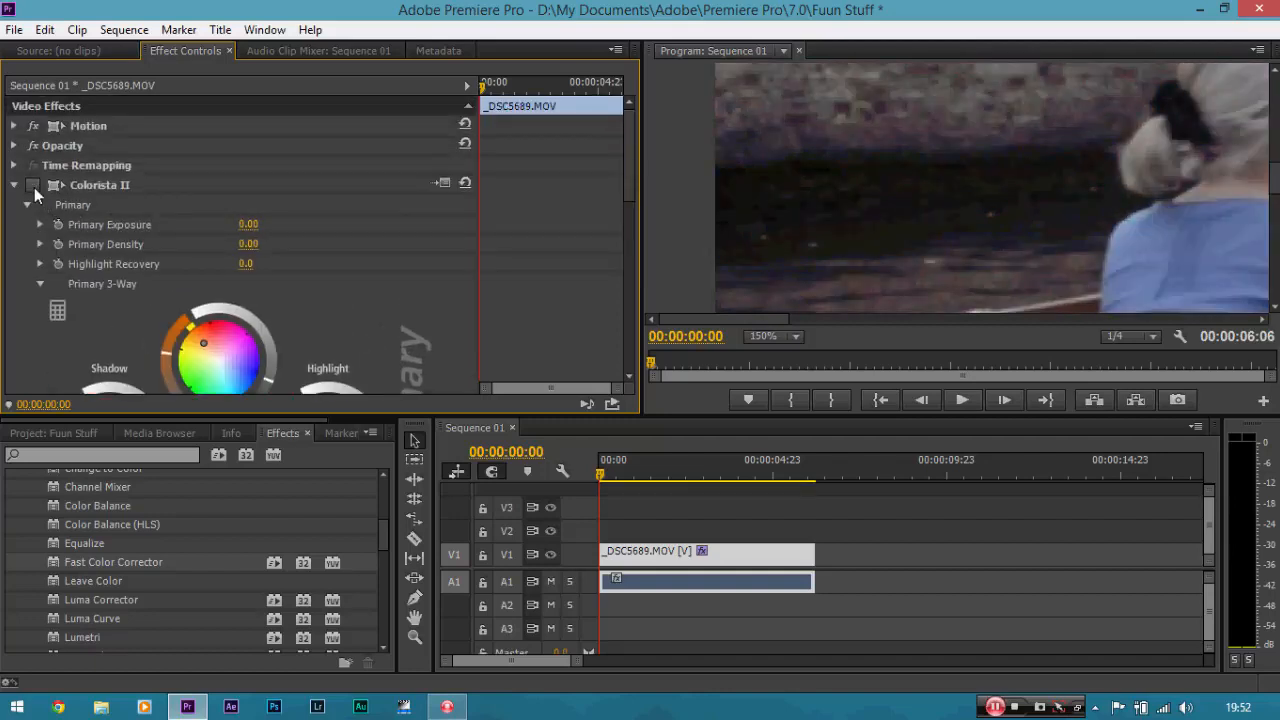
click(788, 338)
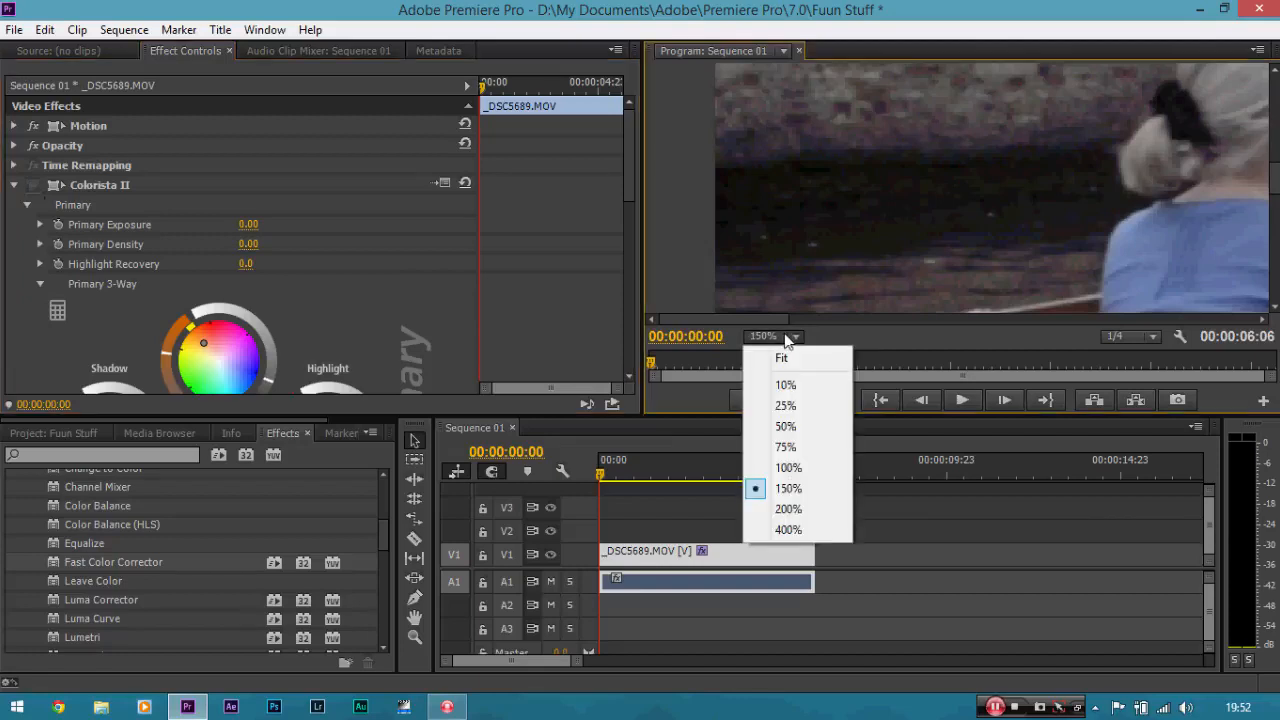
click(795, 359)
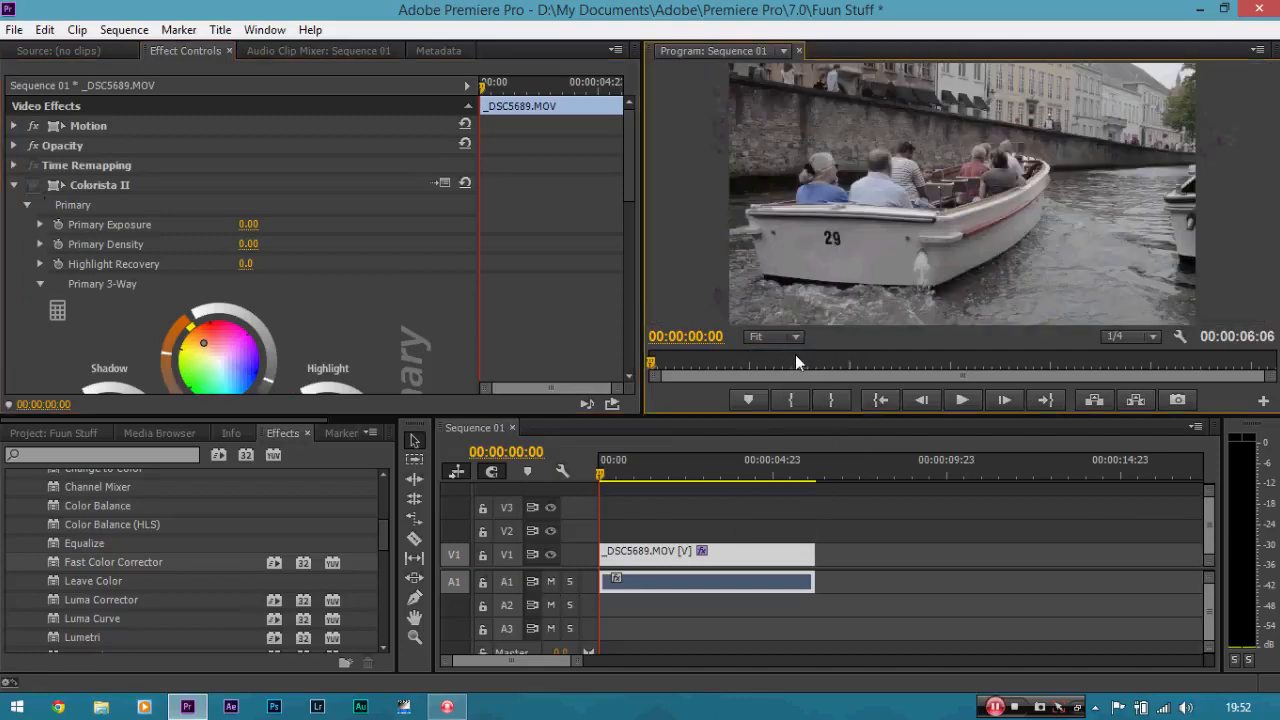
click(34, 185)
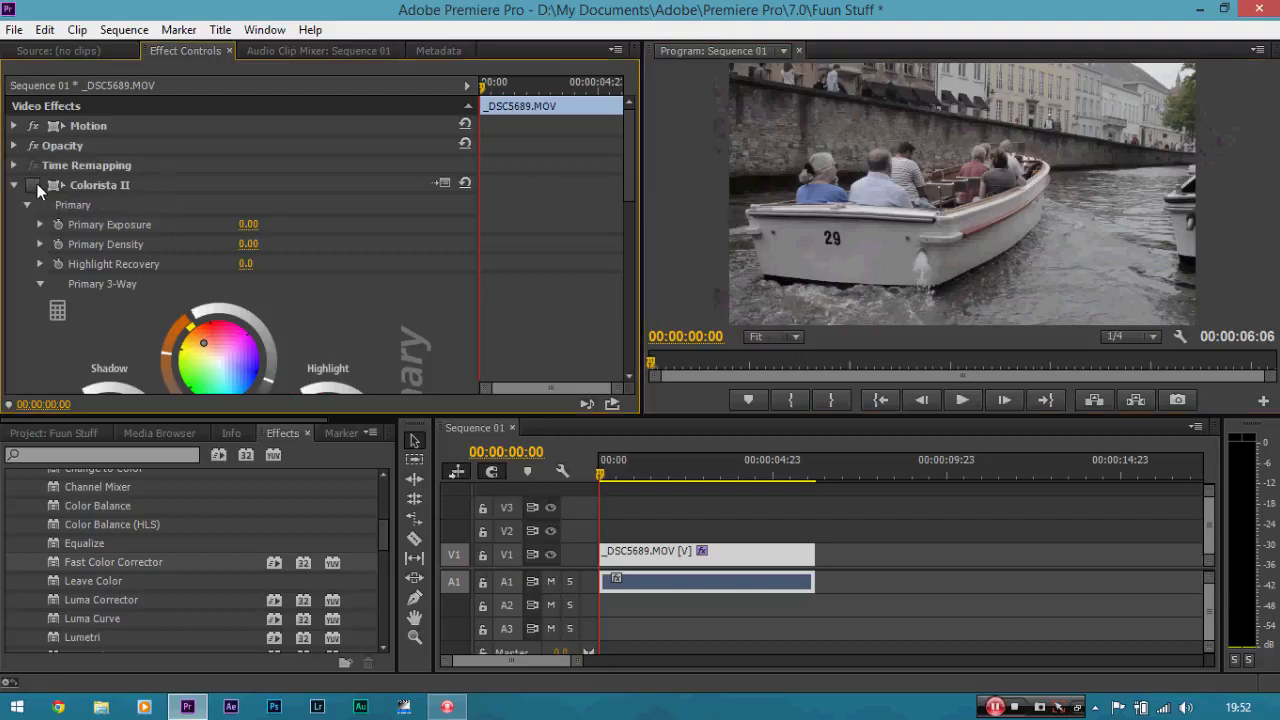
drag(632, 182, 629, 205)
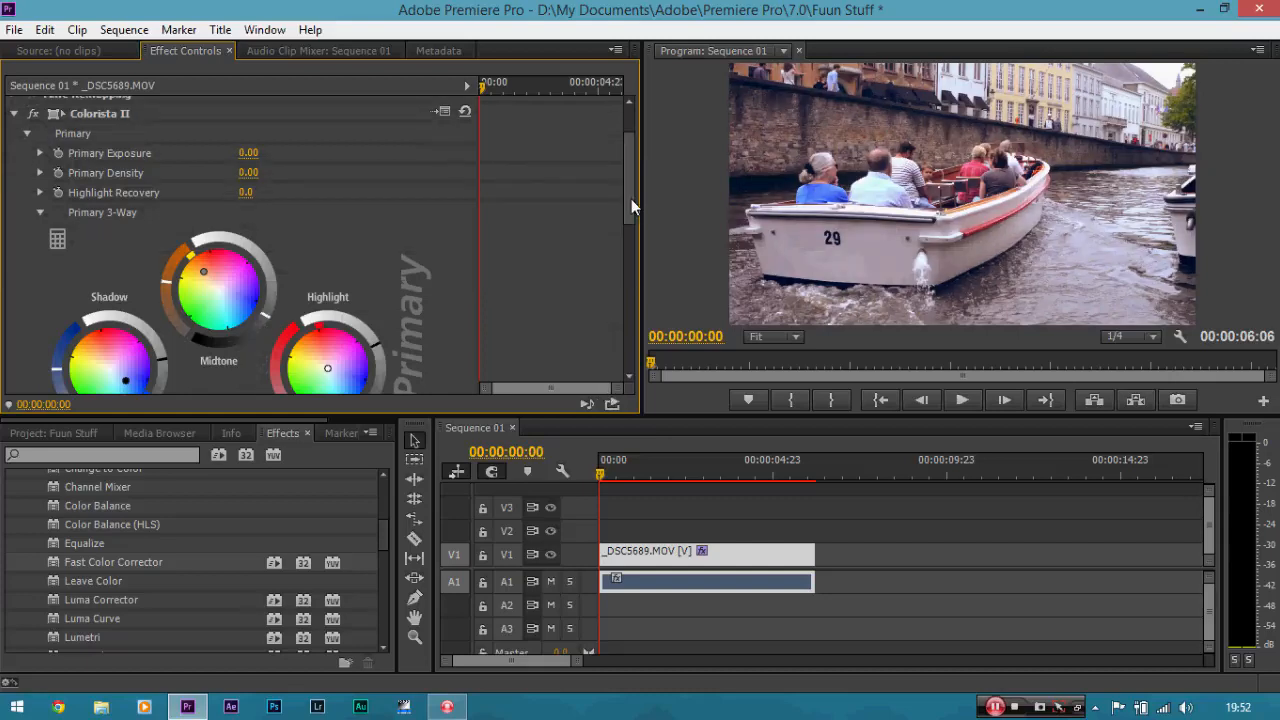
drag(631, 199, 621, 331)
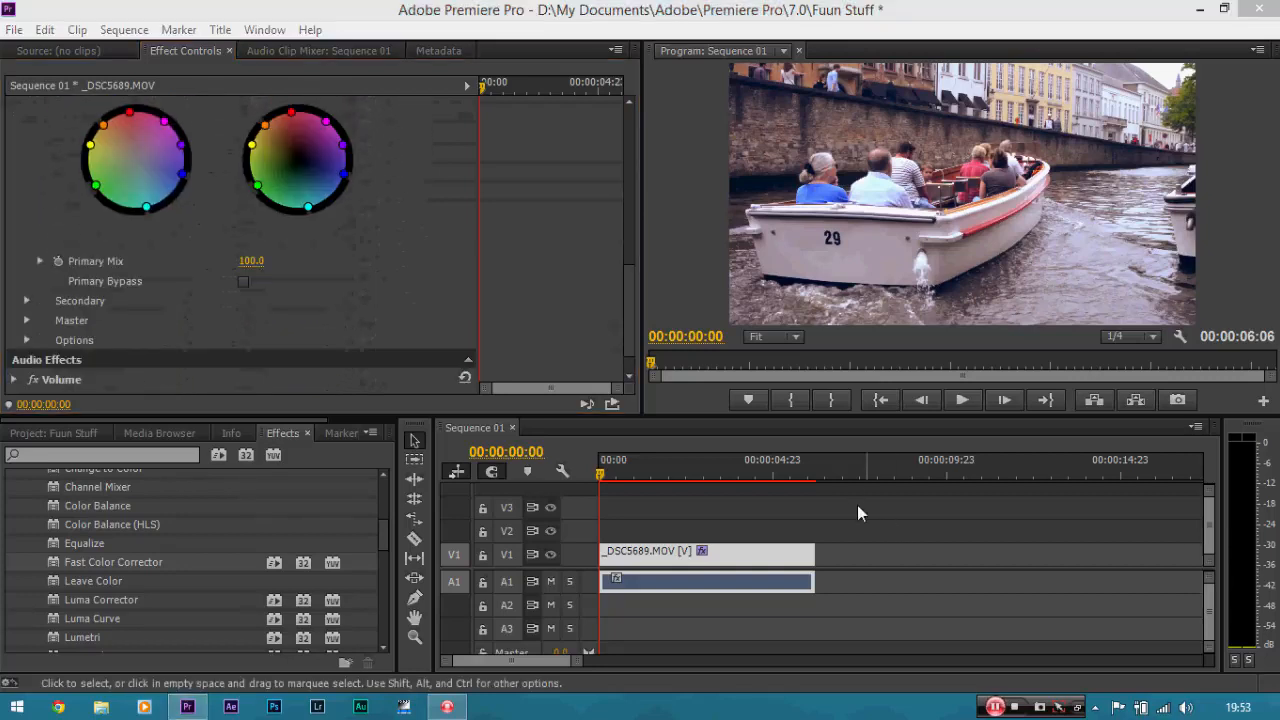
click(578, 258)
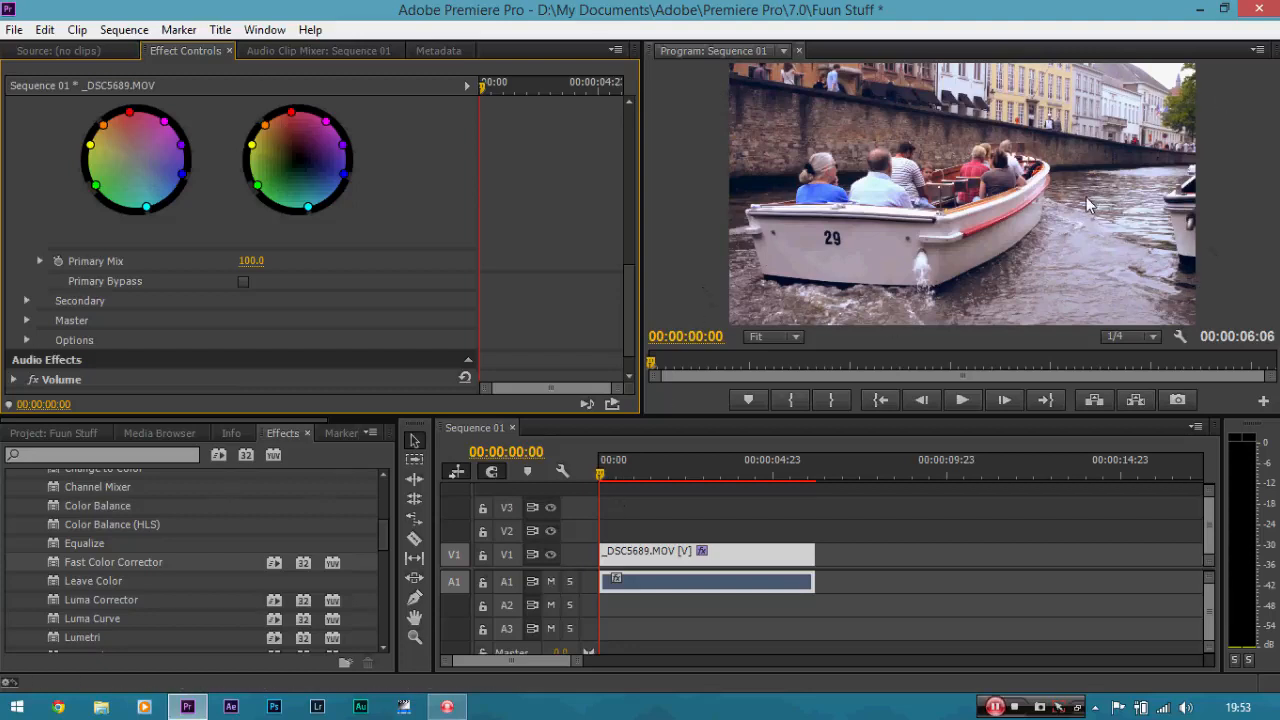
click(746, 562)
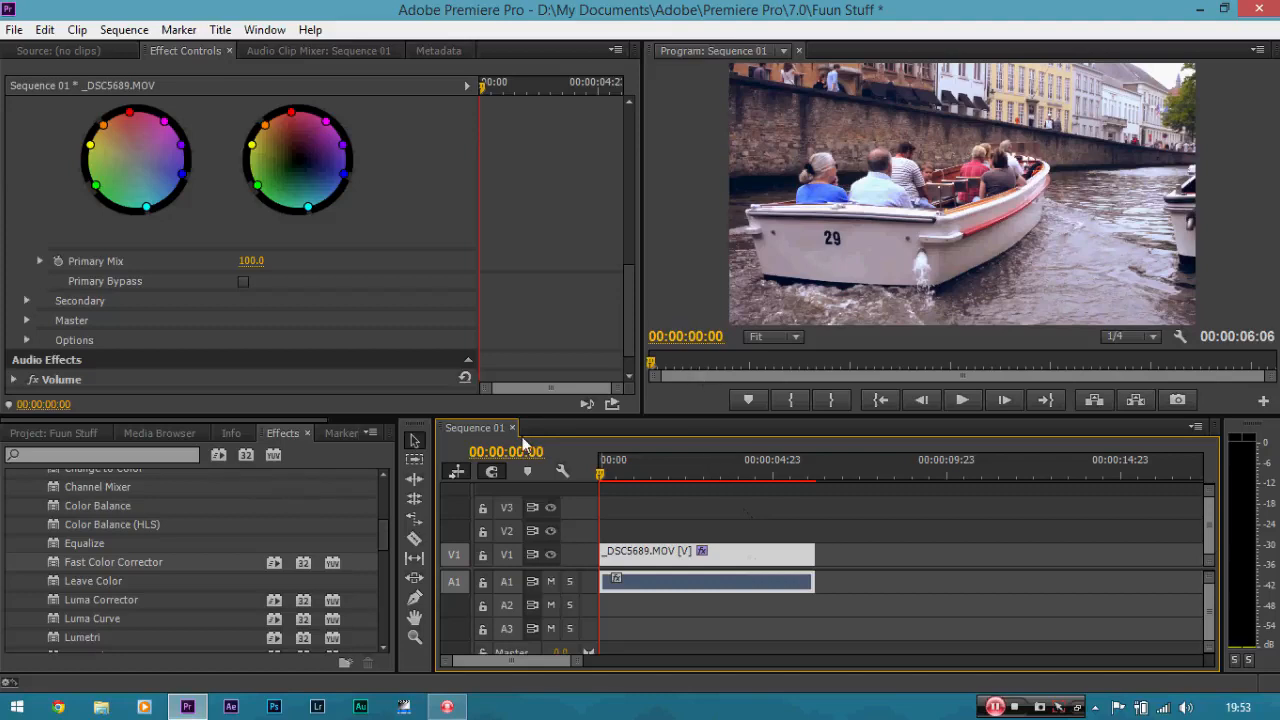
Create a new sequence from the DSLR 1080p24 preset with its frame size changed to 1920 by 800.
click(5, 31)
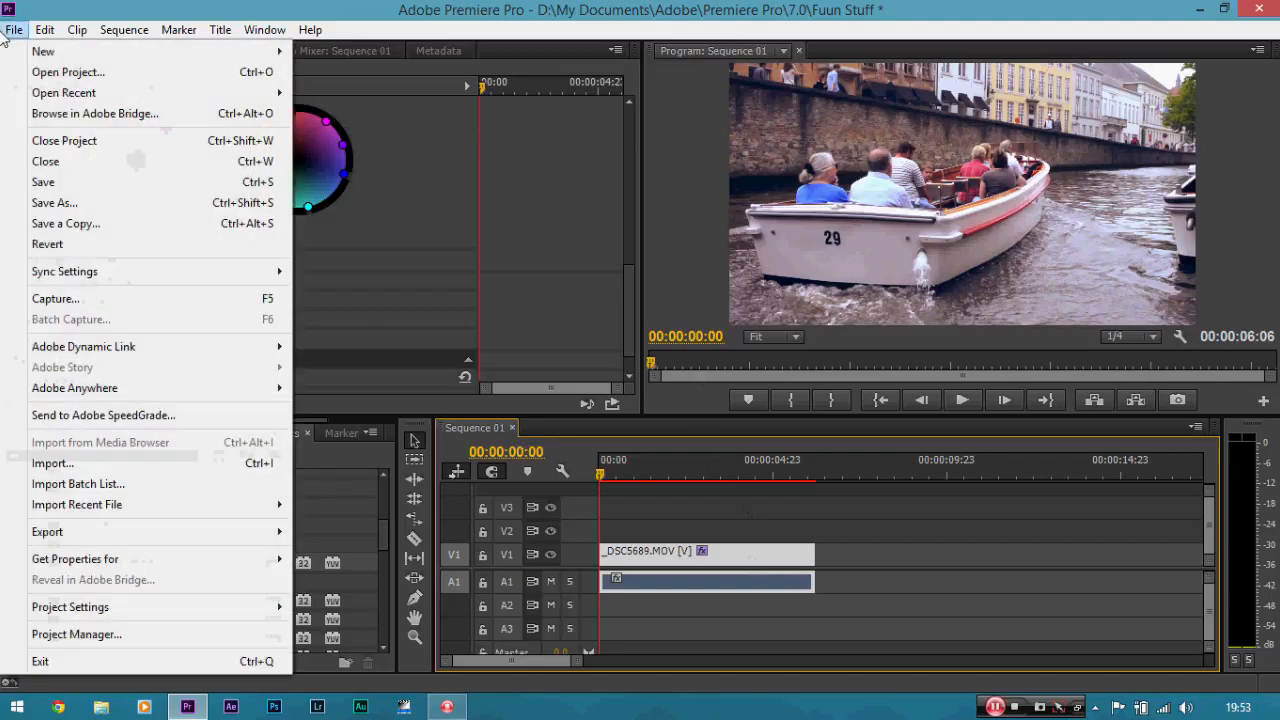
mouse_move(116, 57)
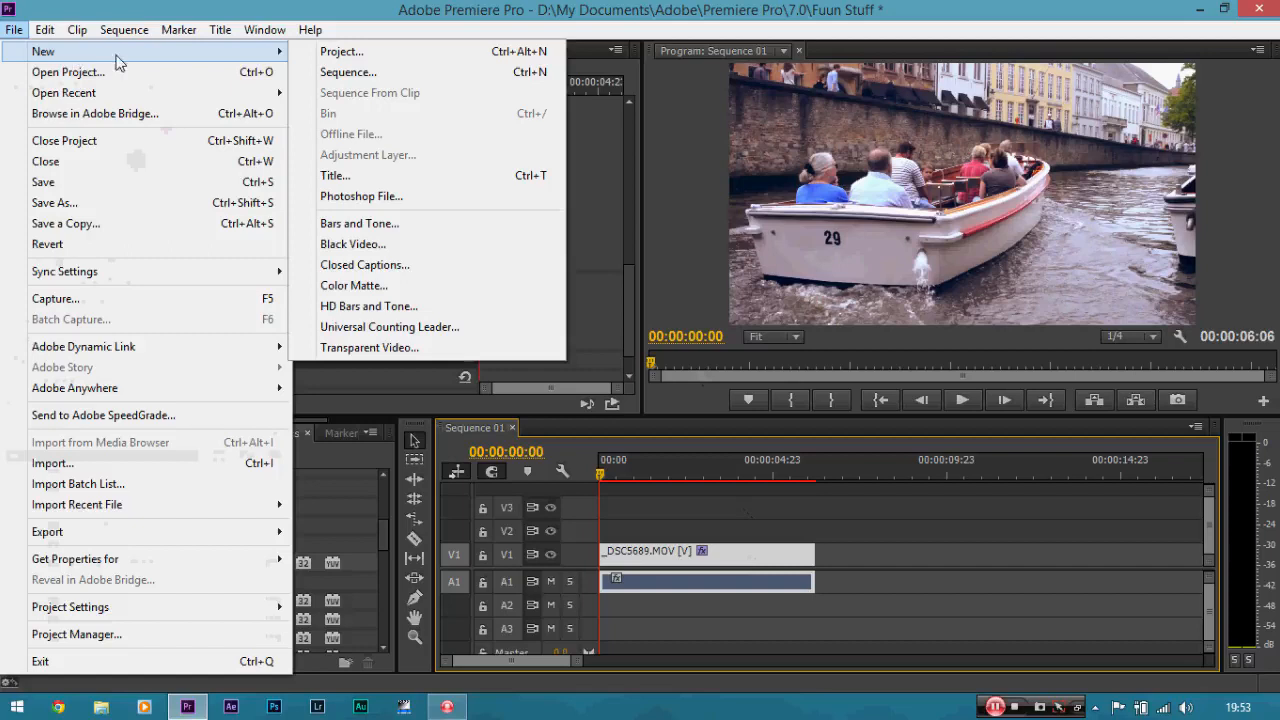
click(330, 72)
click(437, 211)
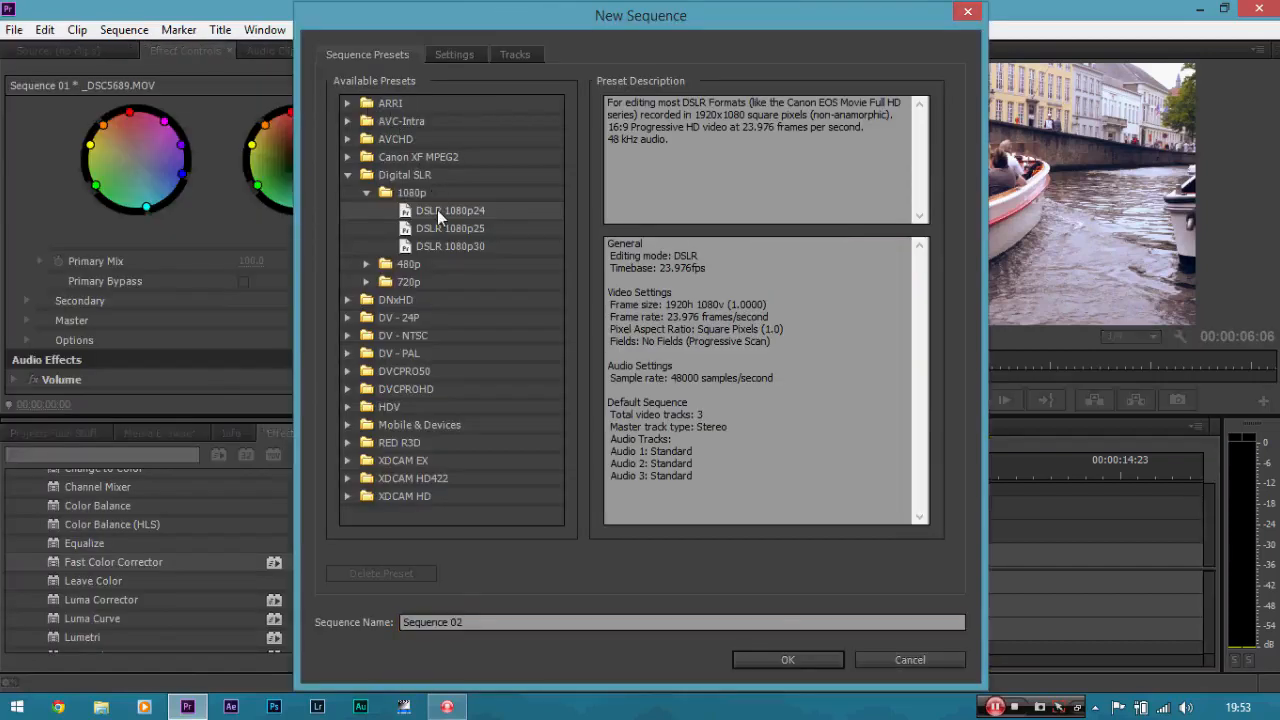
click(452, 56)
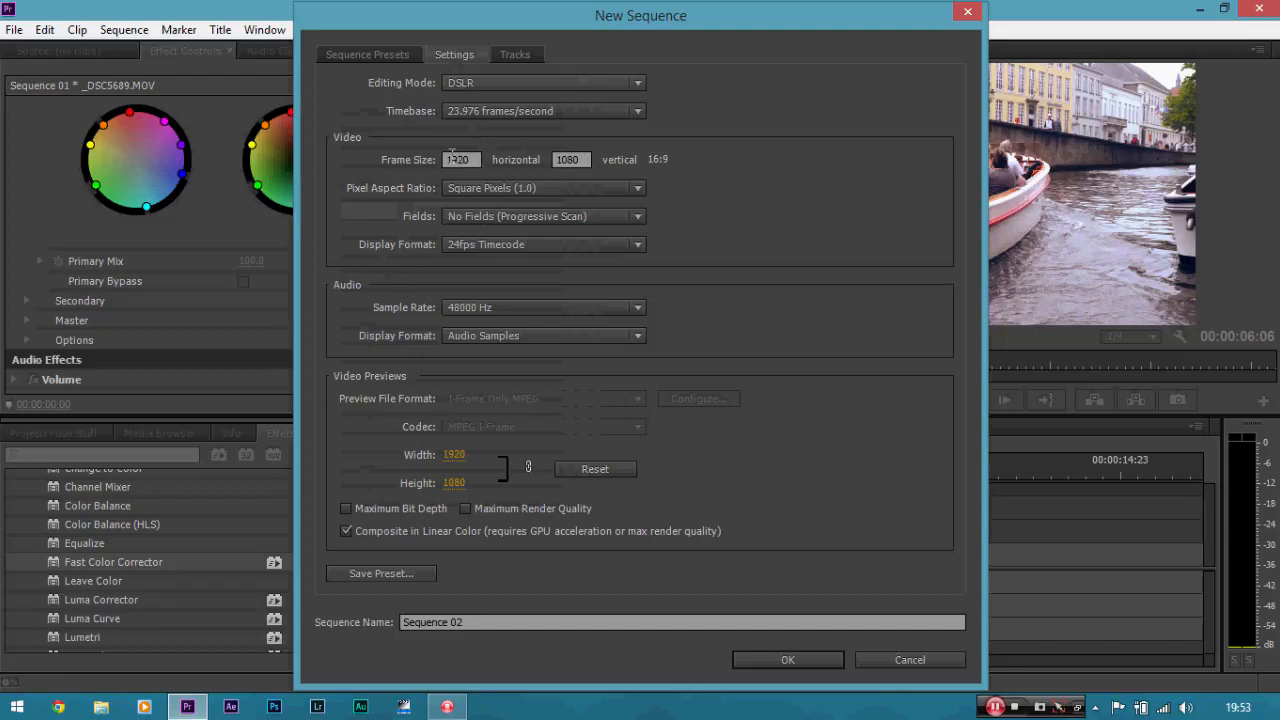
double_click(585, 152)
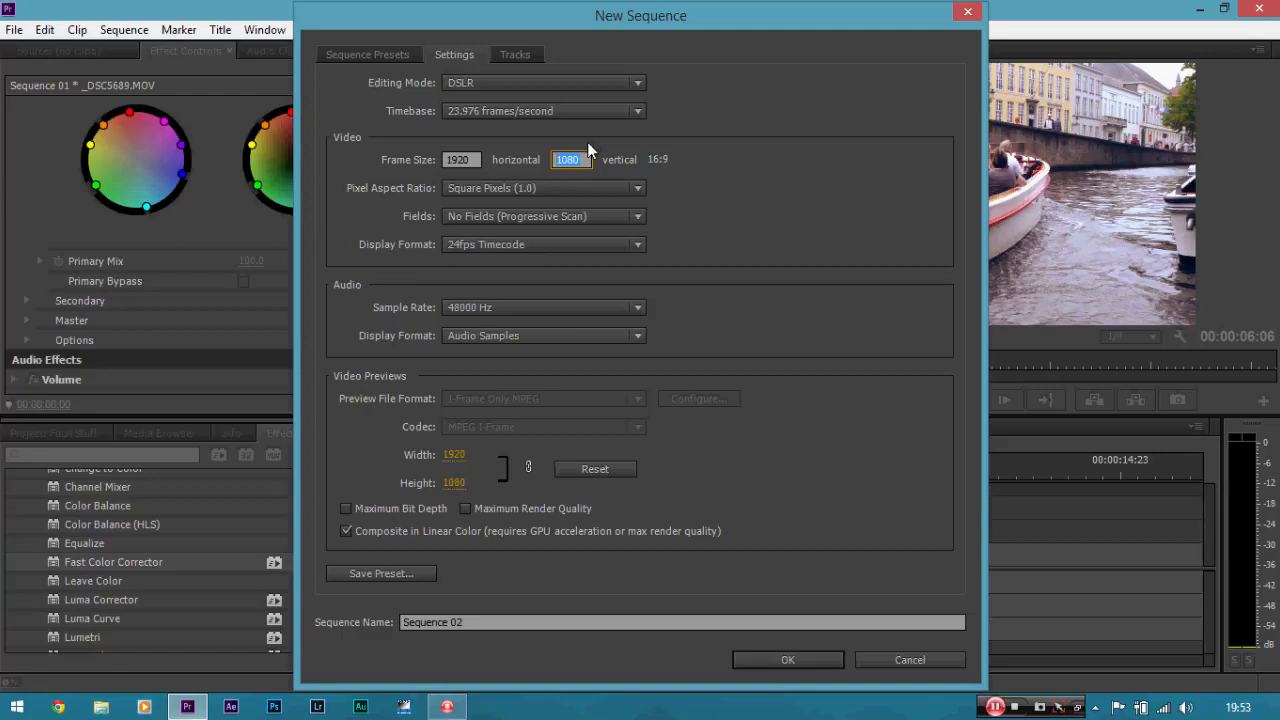
key(BackSpace)
text(800)
click(861, 160)
click(788, 660)
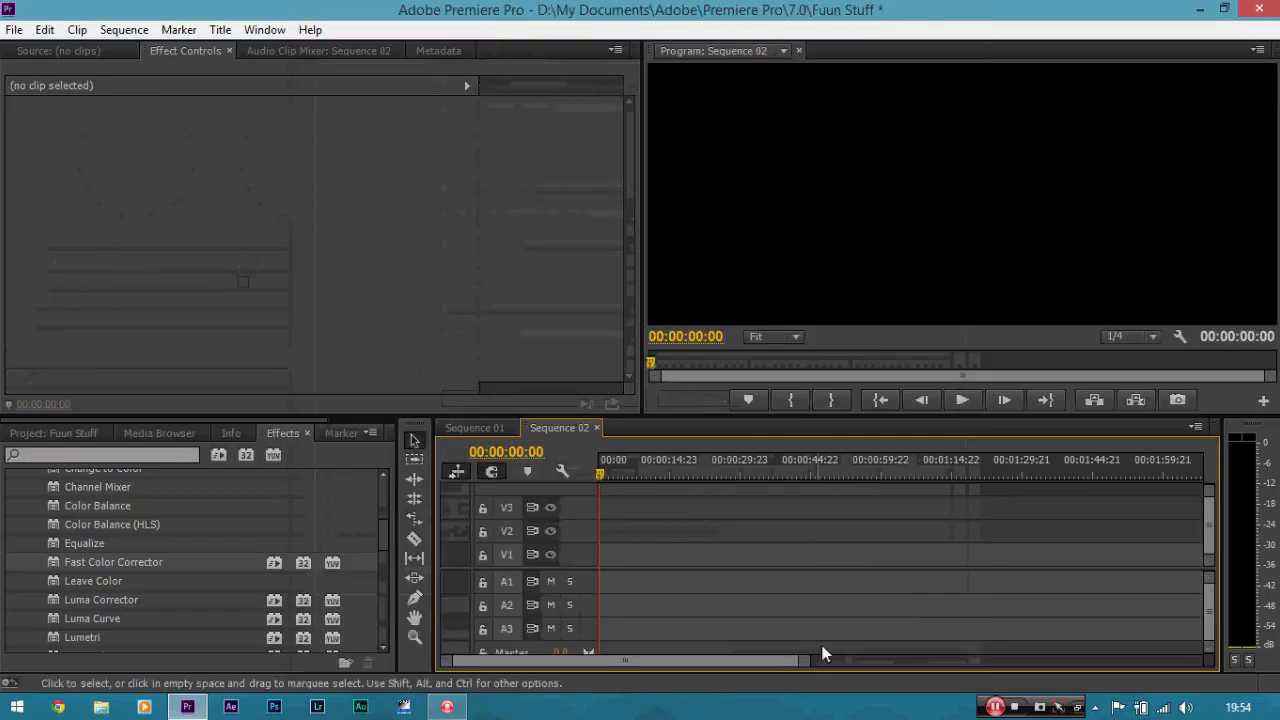
Switch back and forth between the Sequence 01 and Sequence 02 timelines.
click(494, 426)
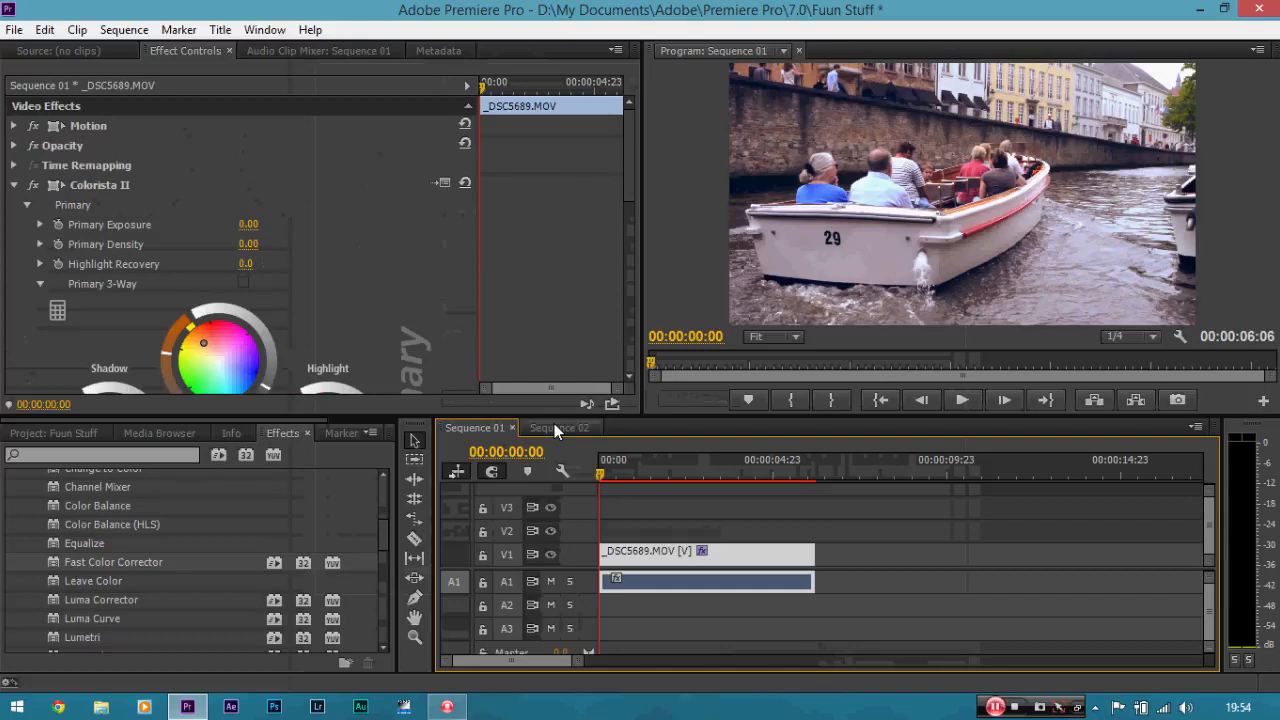
click(554, 427)
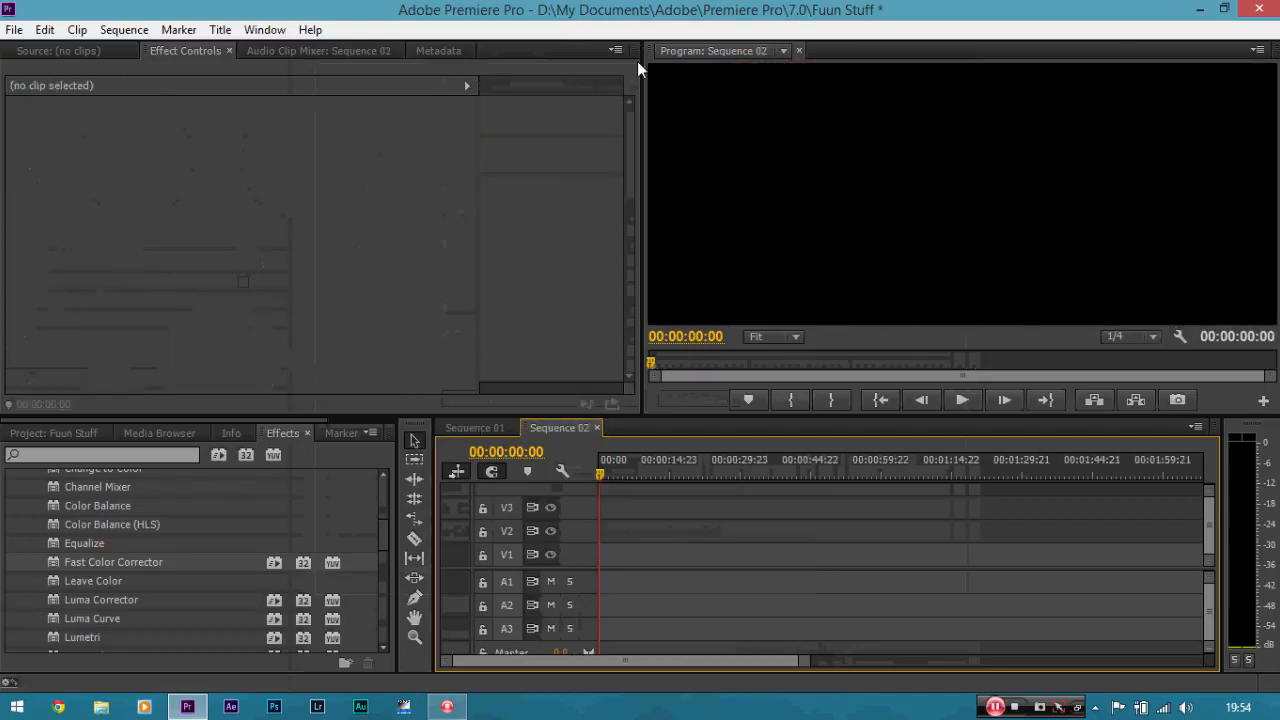
click(496, 430)
click(552, 427)
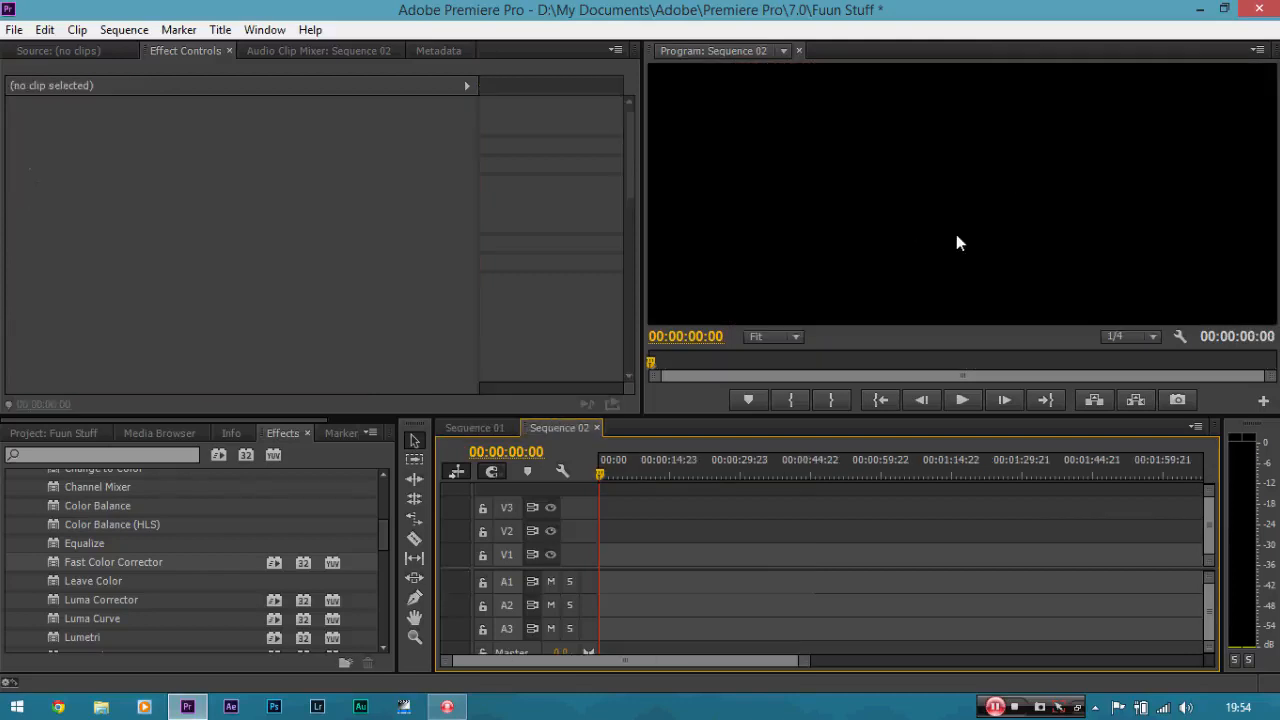
click(489, 428)
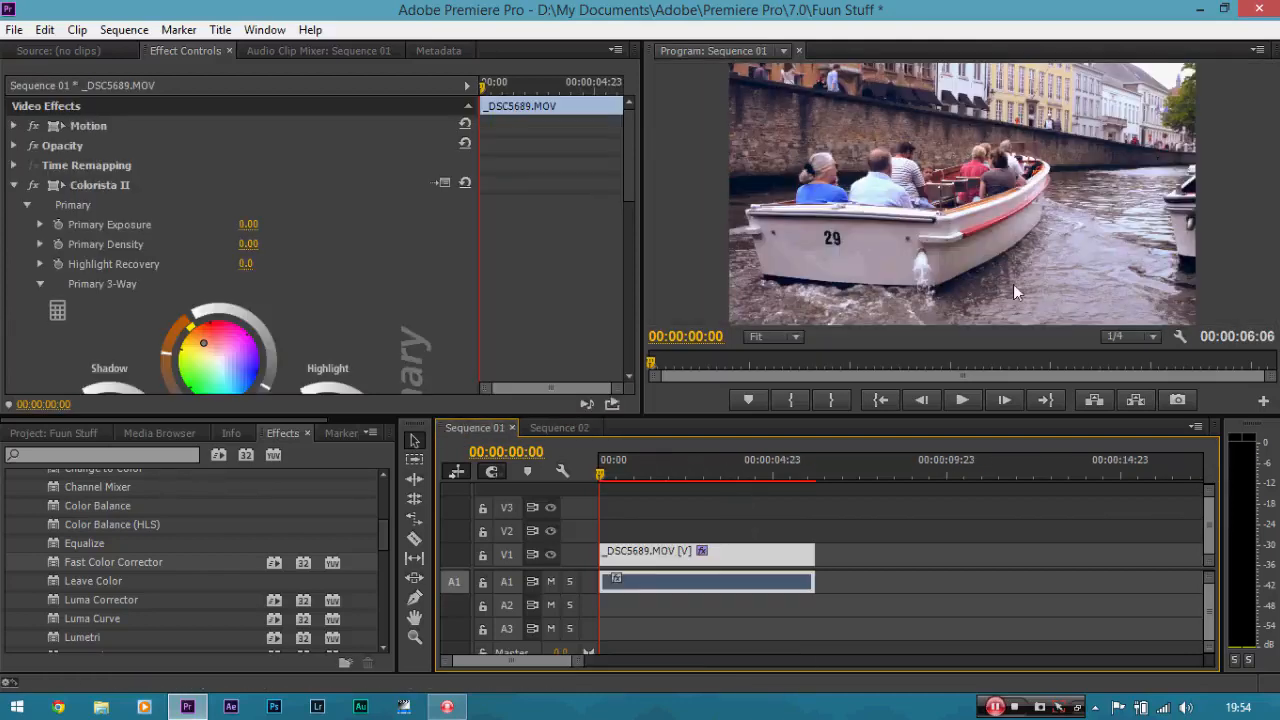
Copy the graded clip from Sequence 01 and paste it into Sequence 02.
right_click(771, 558)
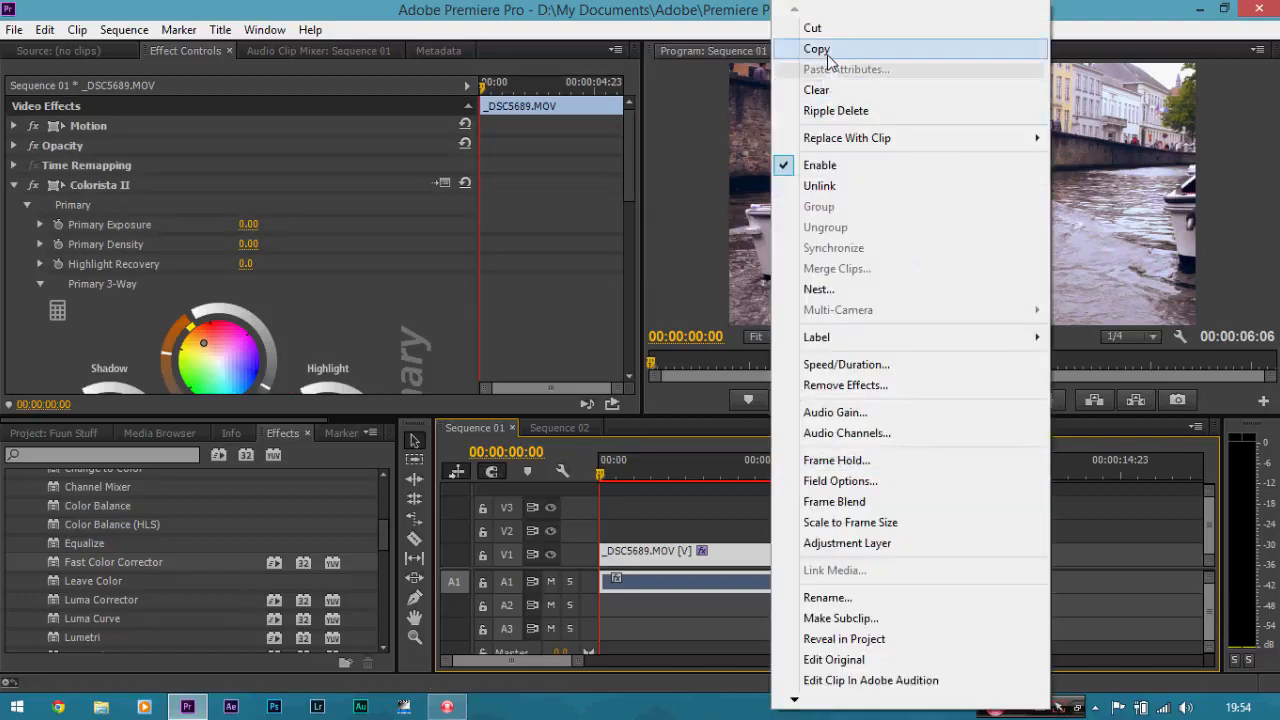
click(816, 48)
mouse_move(630, 133)
mouse_down()
mouse_move(620, 310)
mouse_move(621, 136)
mouse_up()
click(582, 433)
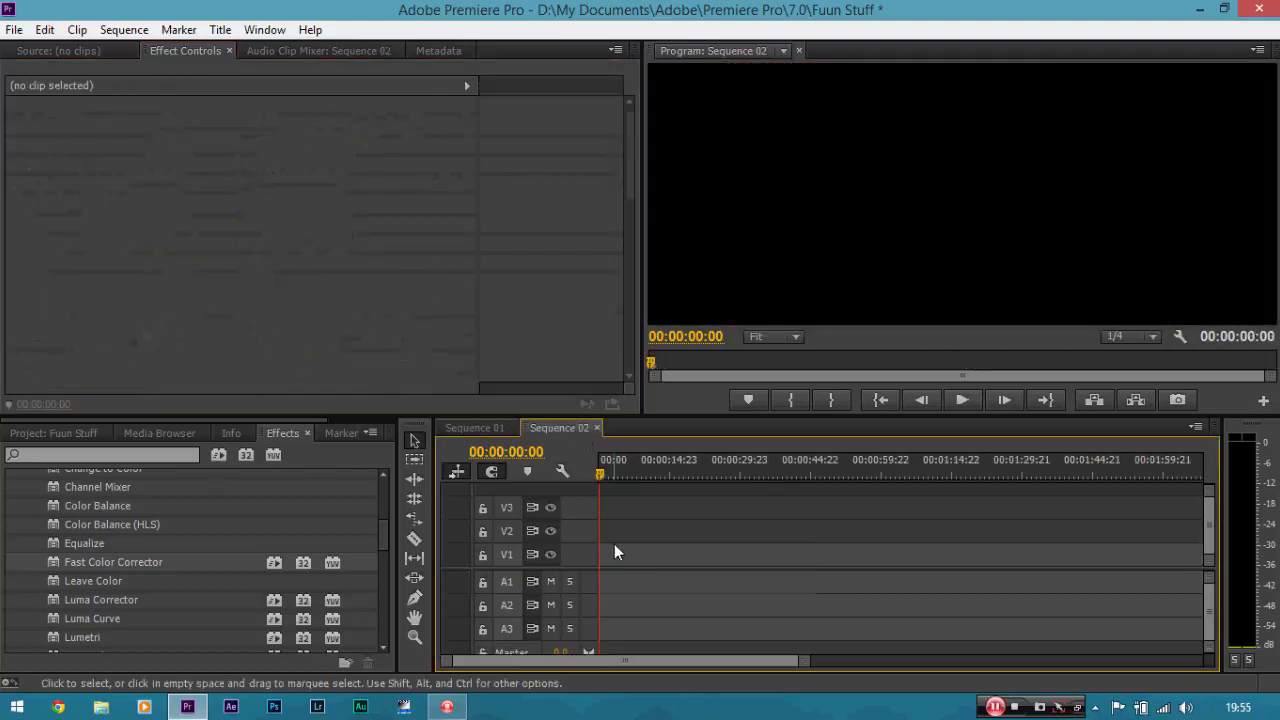
key(ctrl+v)
click(614, 554)
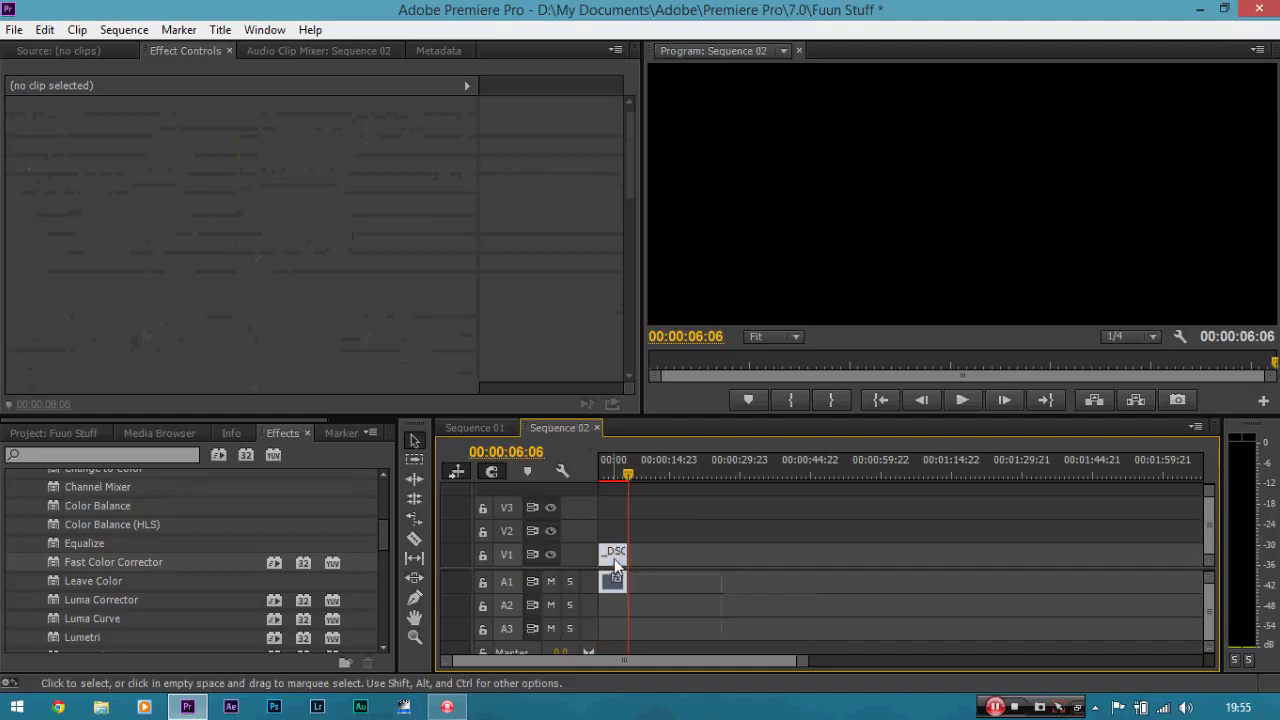
Zoom into Sequence 02's timeline and play back the pasted clip from the start.
drag(623, 466, 603, 476)
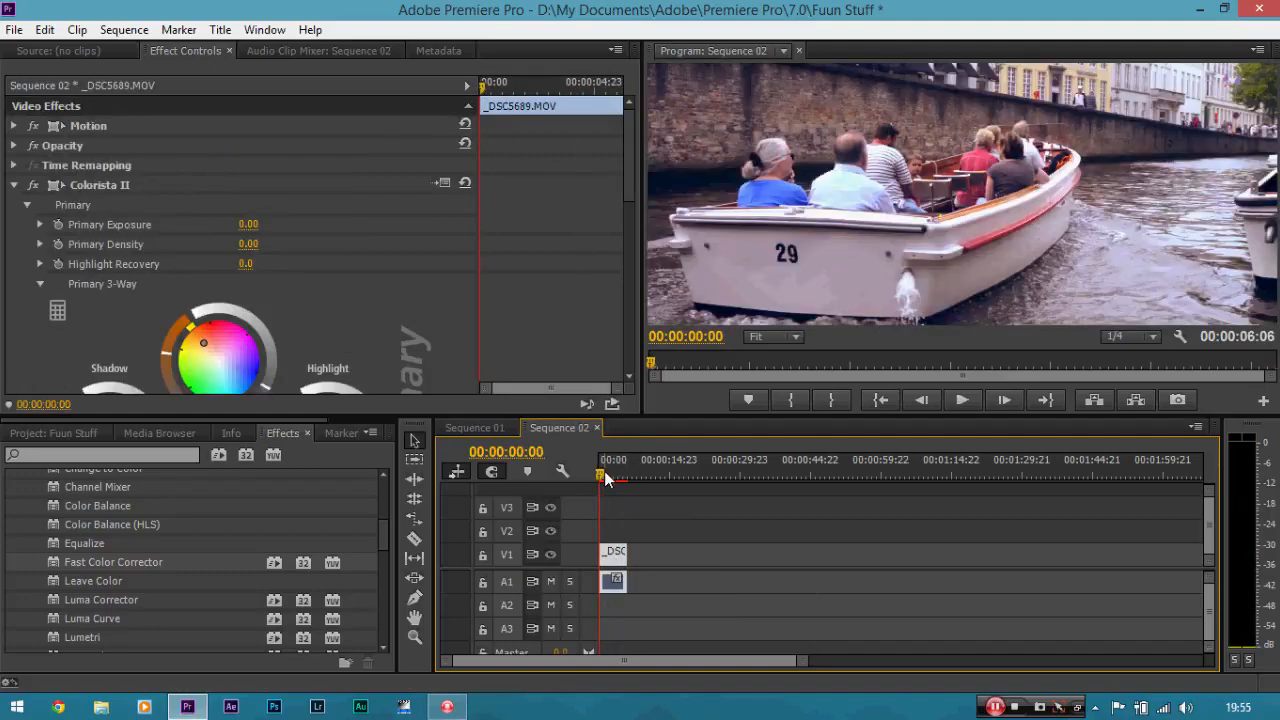
key(=)
key(=)
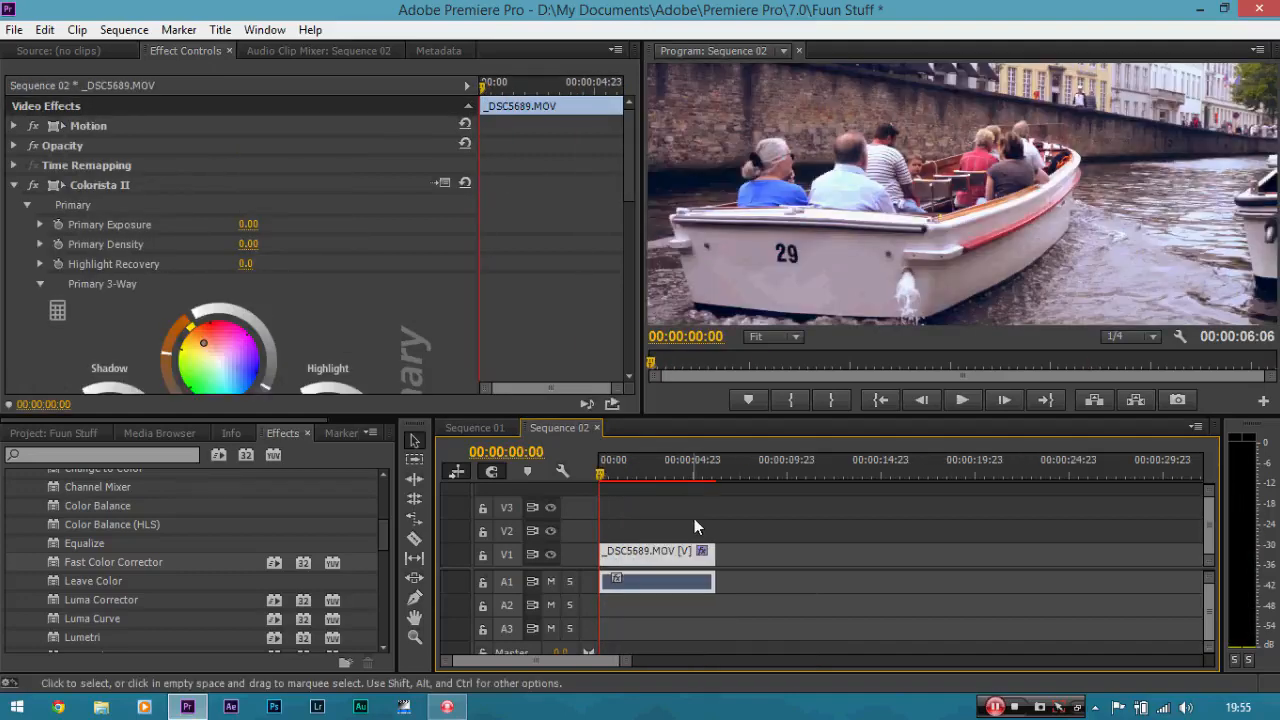
key(space)
key(space)
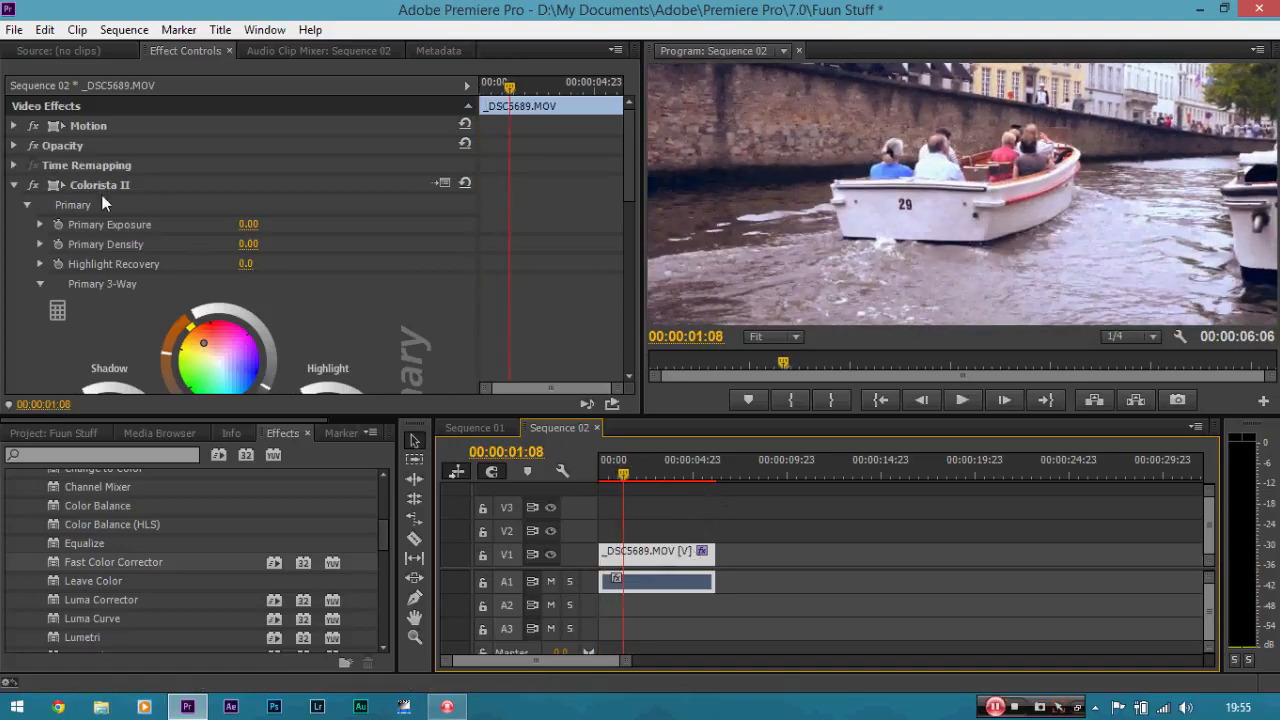
Reframe the clip vertically by setting its Motion Position Y to about 513.
click(15, 126)
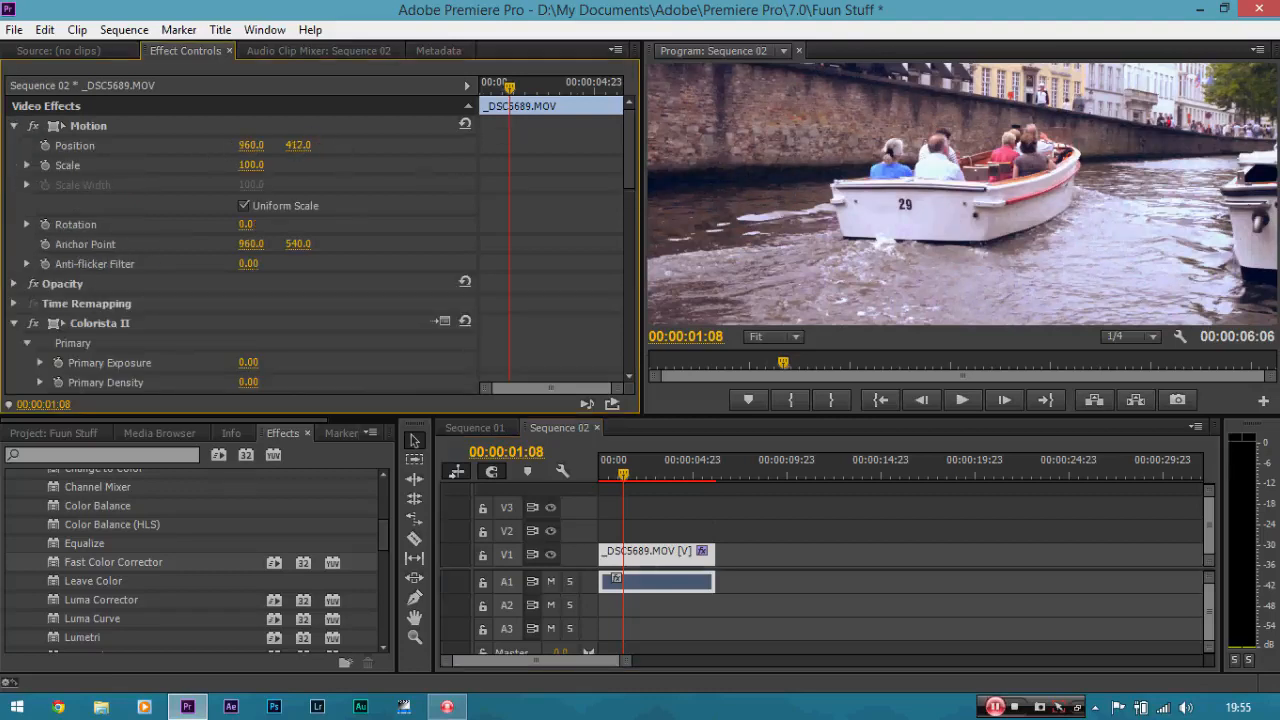
drag(298, 145, 411, 145)
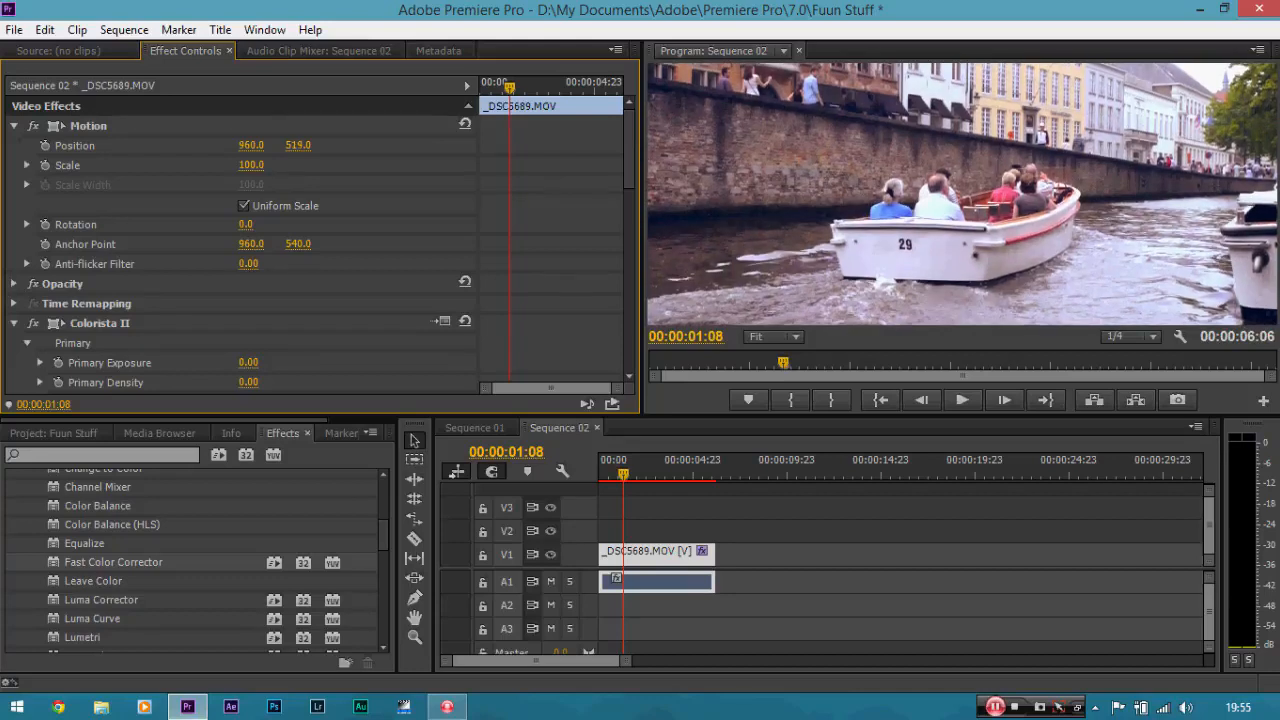
click(681, 552)
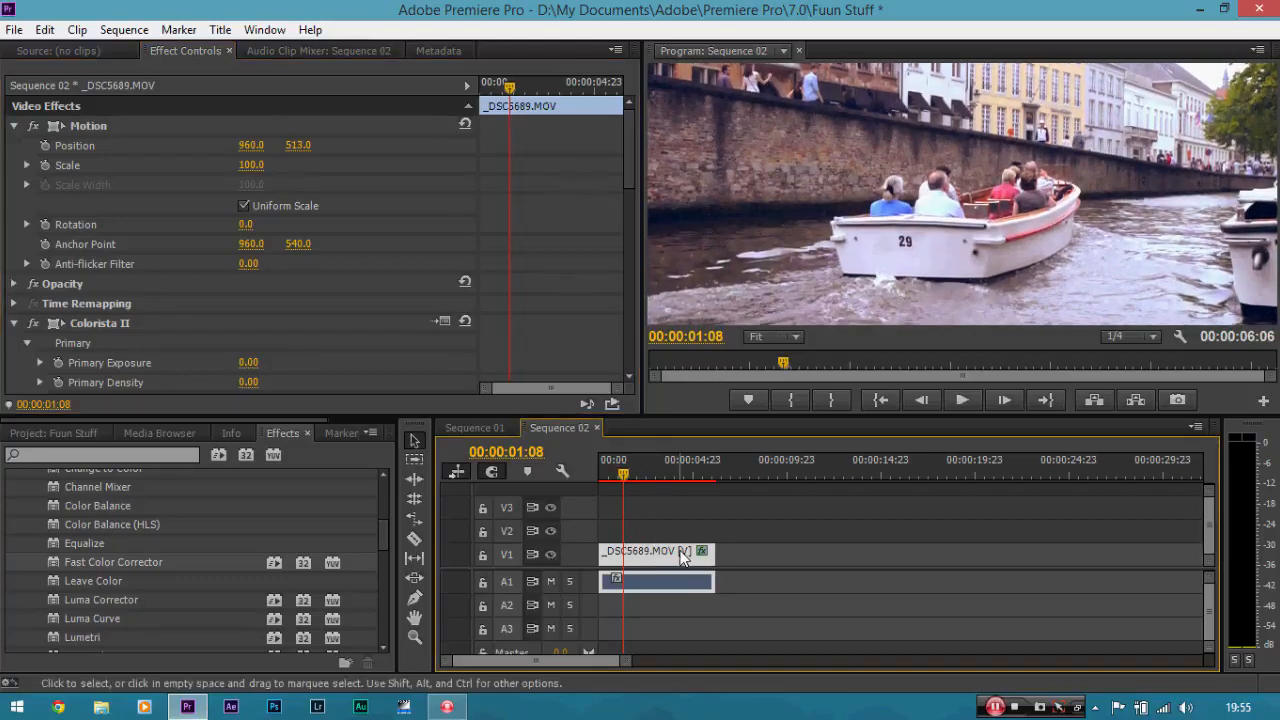
Set the program monitor zoom to 150% for Sequence 02.
click(795, 337)
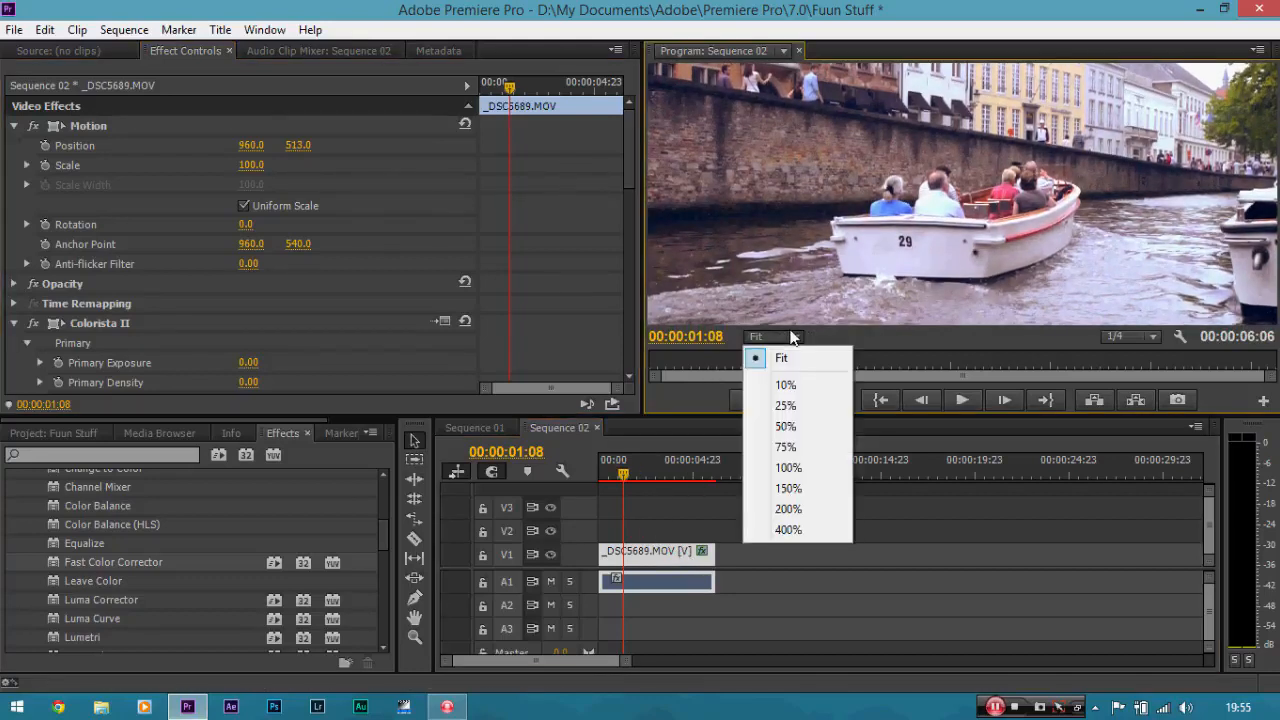
click(799, 487)
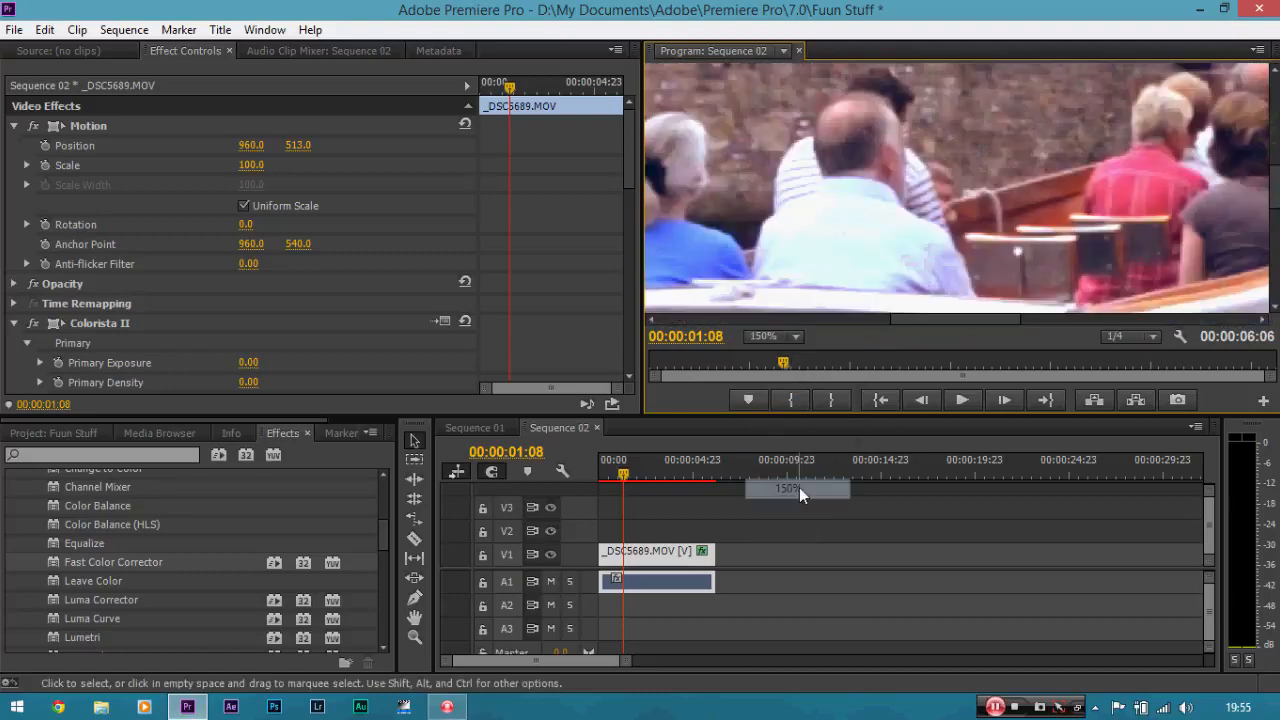
Search the effects for Sharpen and apply the Sharpen effect to the clip in Sequence 02.
key(h)
drag(936, 243, 1124, 123)
drag(966, 220, 982, 182)
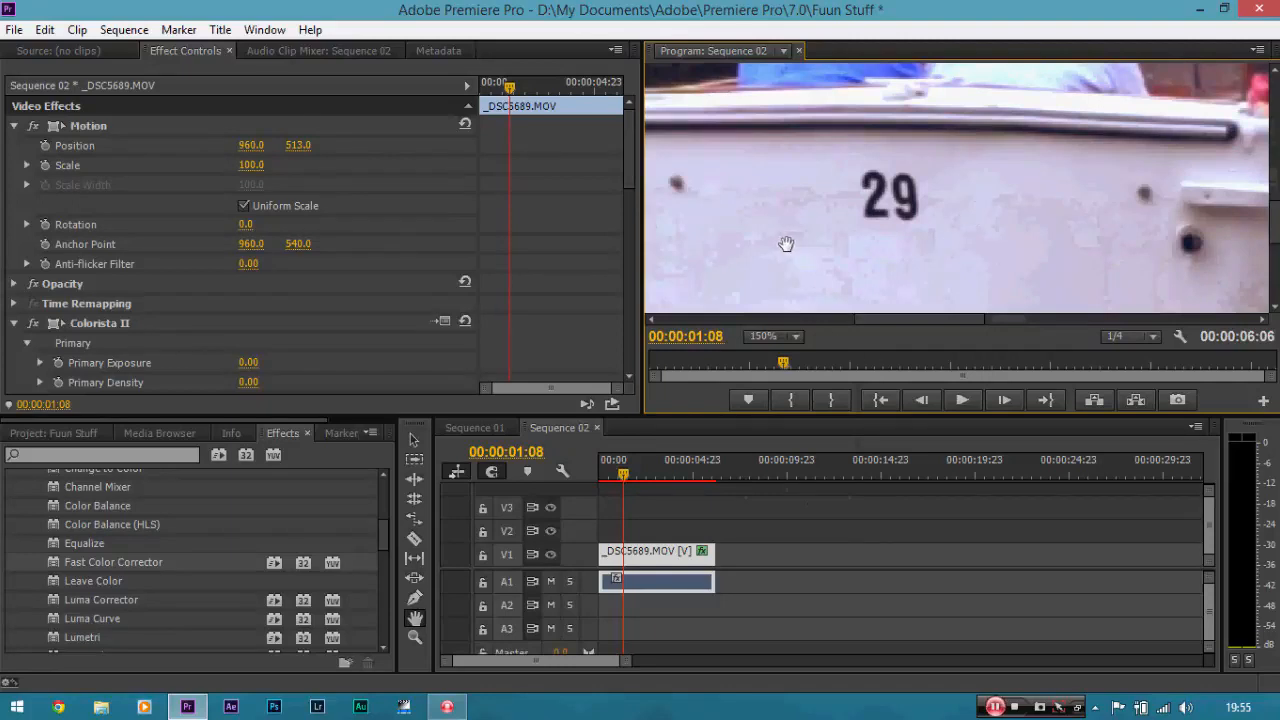
click(150, 455)
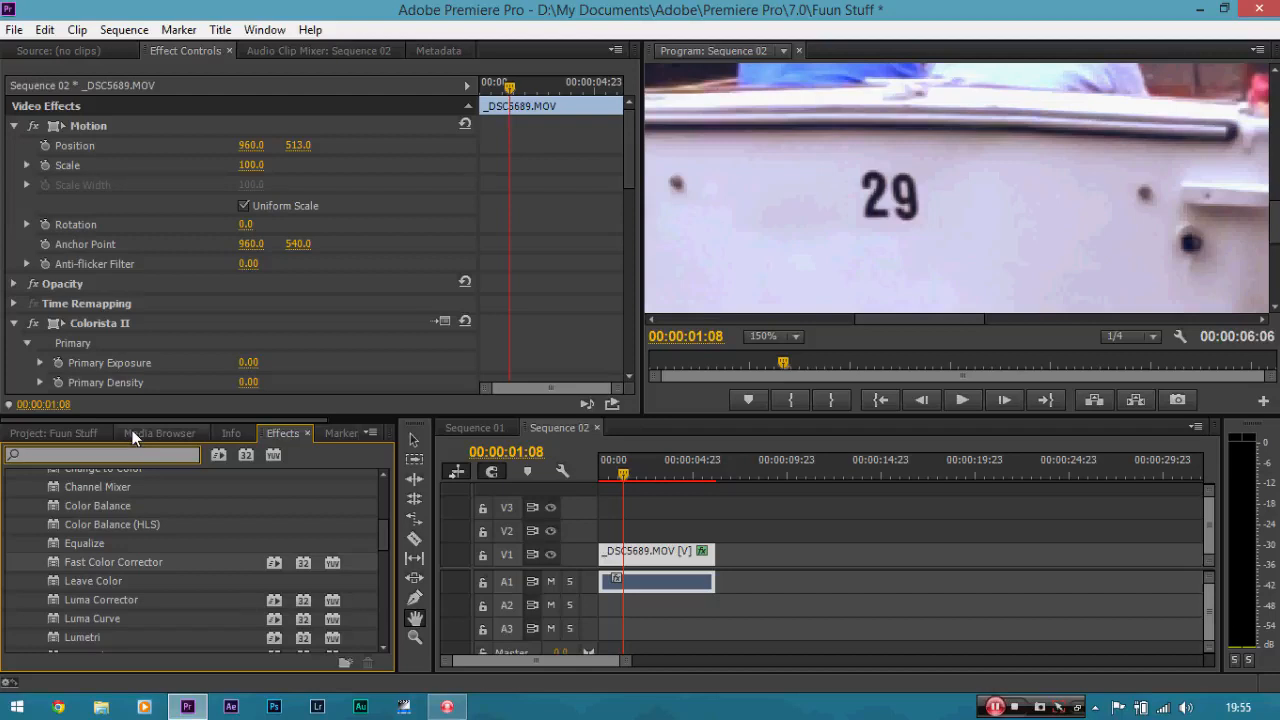
text(s)
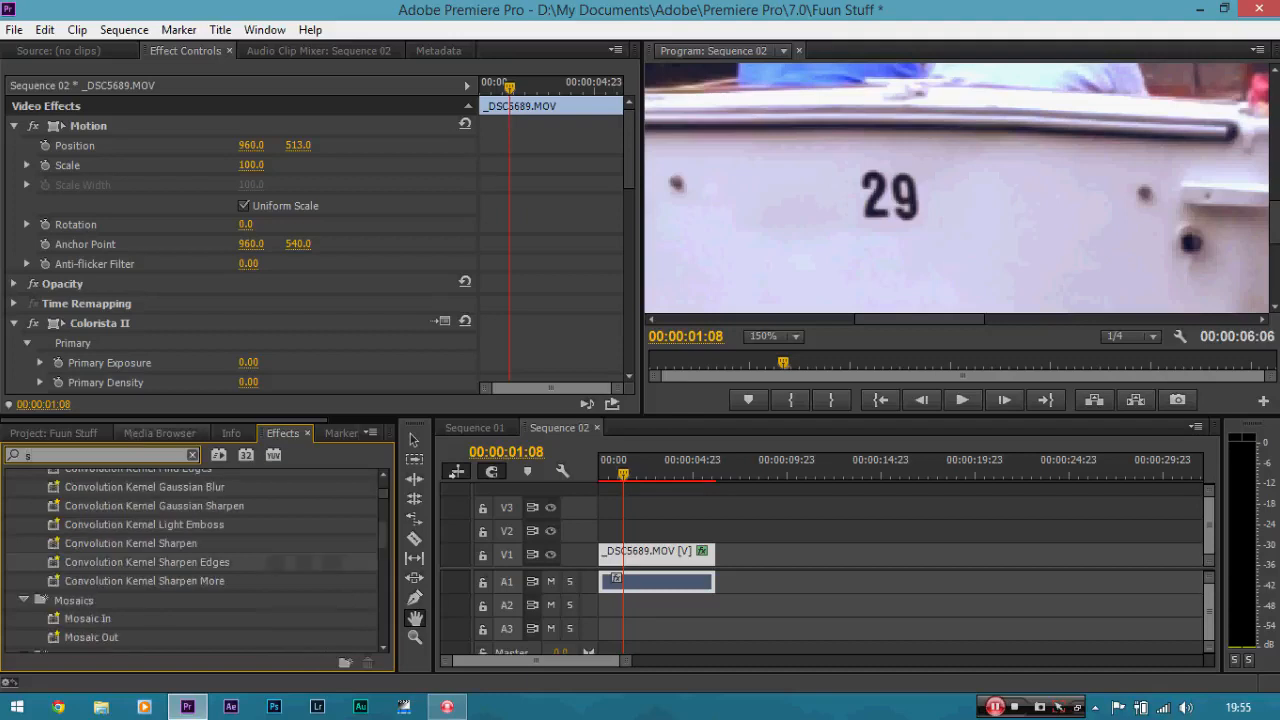
text(har)
scroll(137, 604, up, 3)
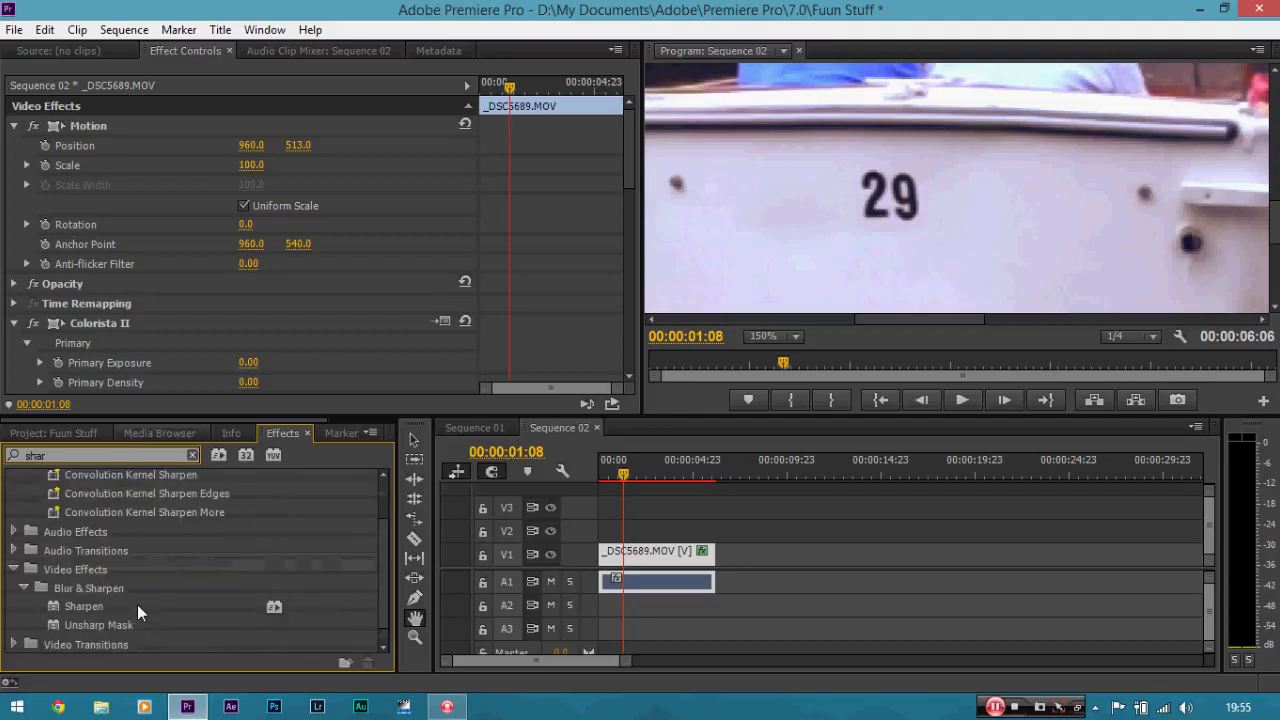
click(94, 606)
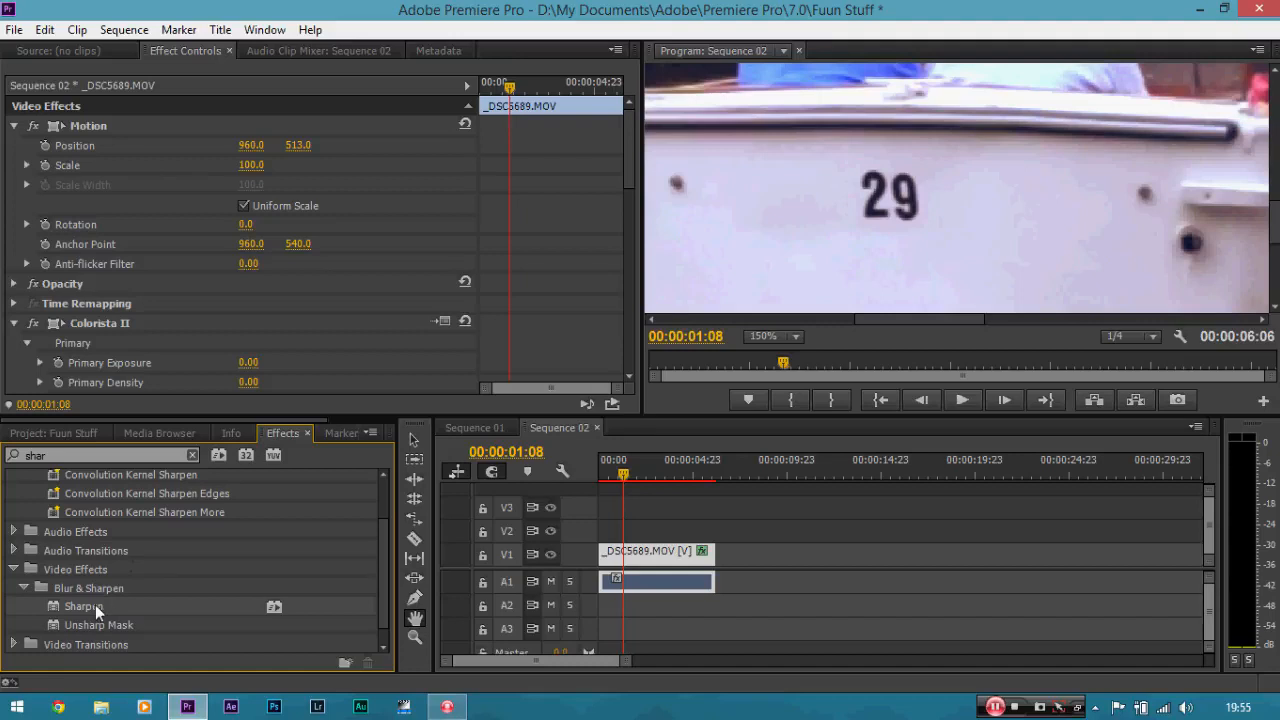
drag(95, 605, 630, 552)
Set the clip's Sharpen Amount to 20.
drag(629, 128, 620, 349)
click(242, 305)
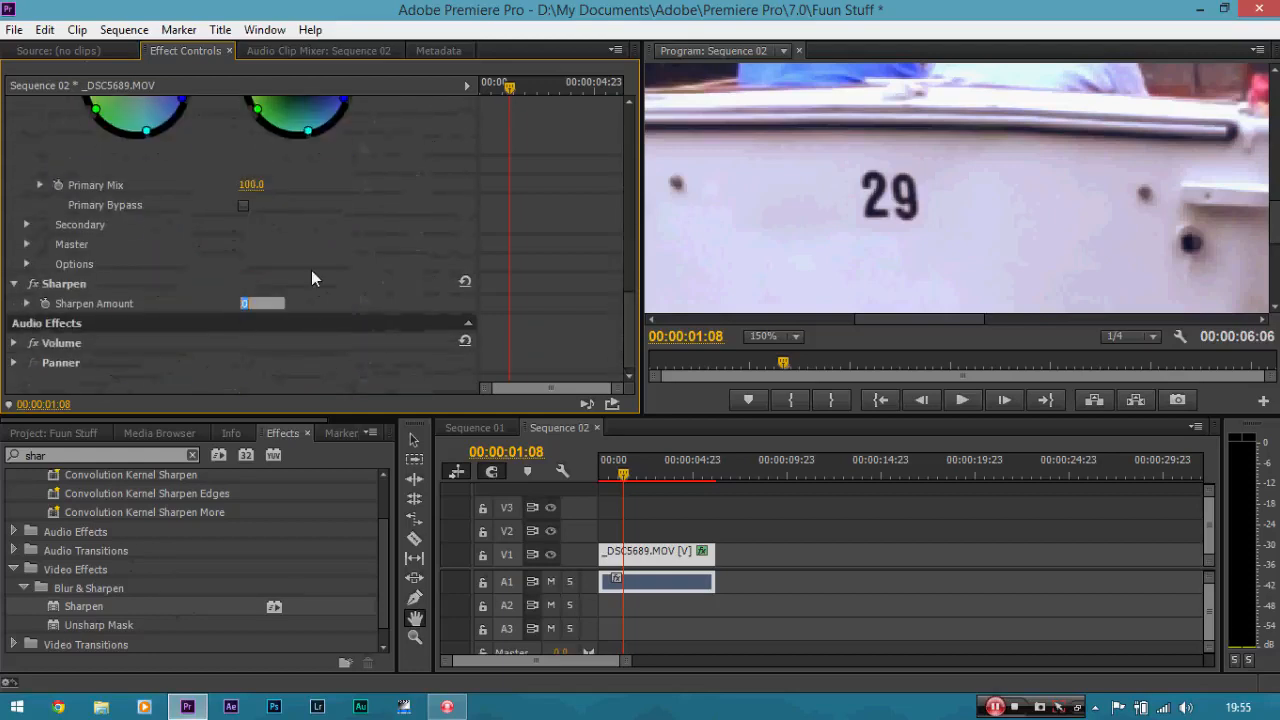
click(311, 271)
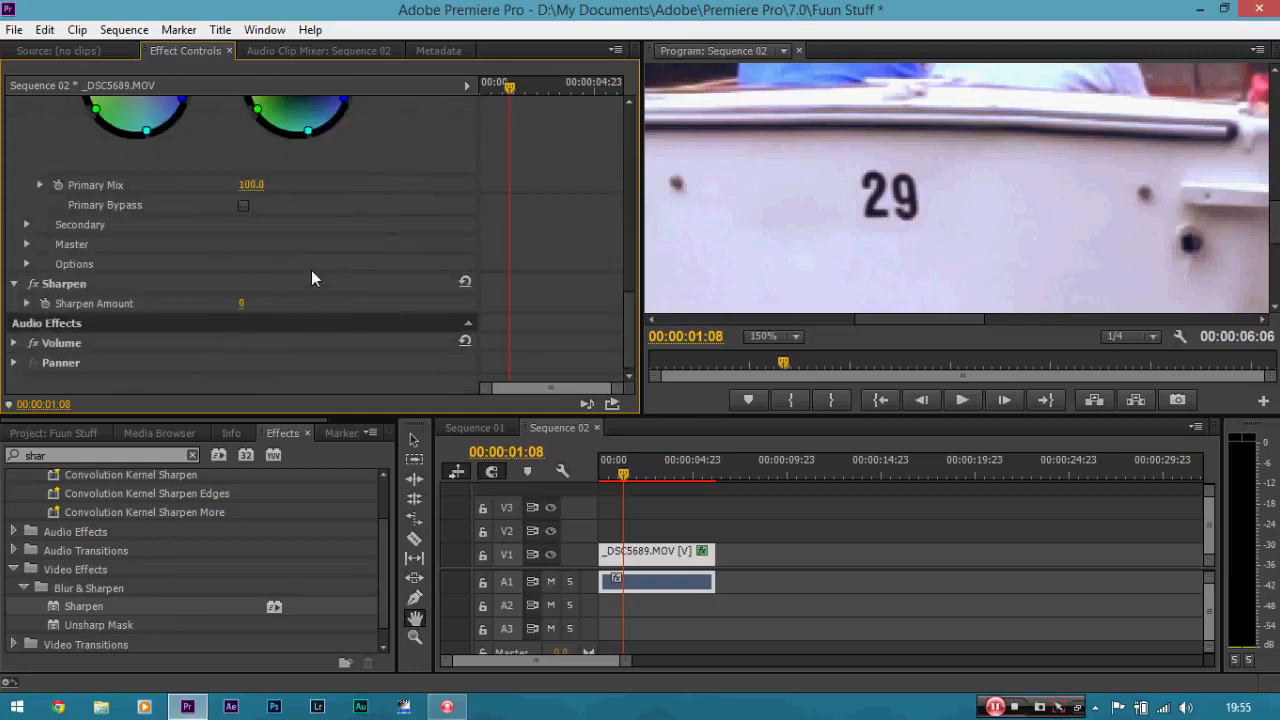
click(242, 305)
text(20)
key(Return)
Toggle the Sharpen and Colorista II effects off and on to compare the clip before and after.
click(40, 286)
click(38, 286)
click(37, 286)
click(37, 287)
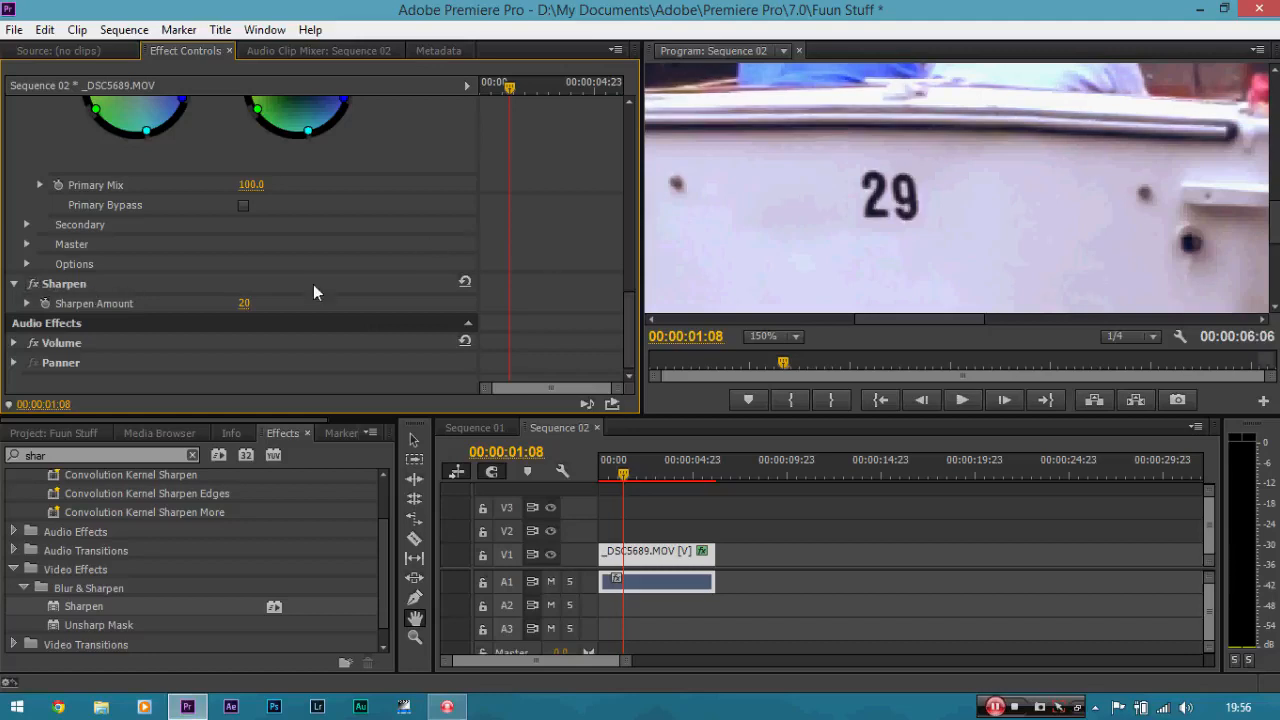
drag(626, 320, 634, 237)
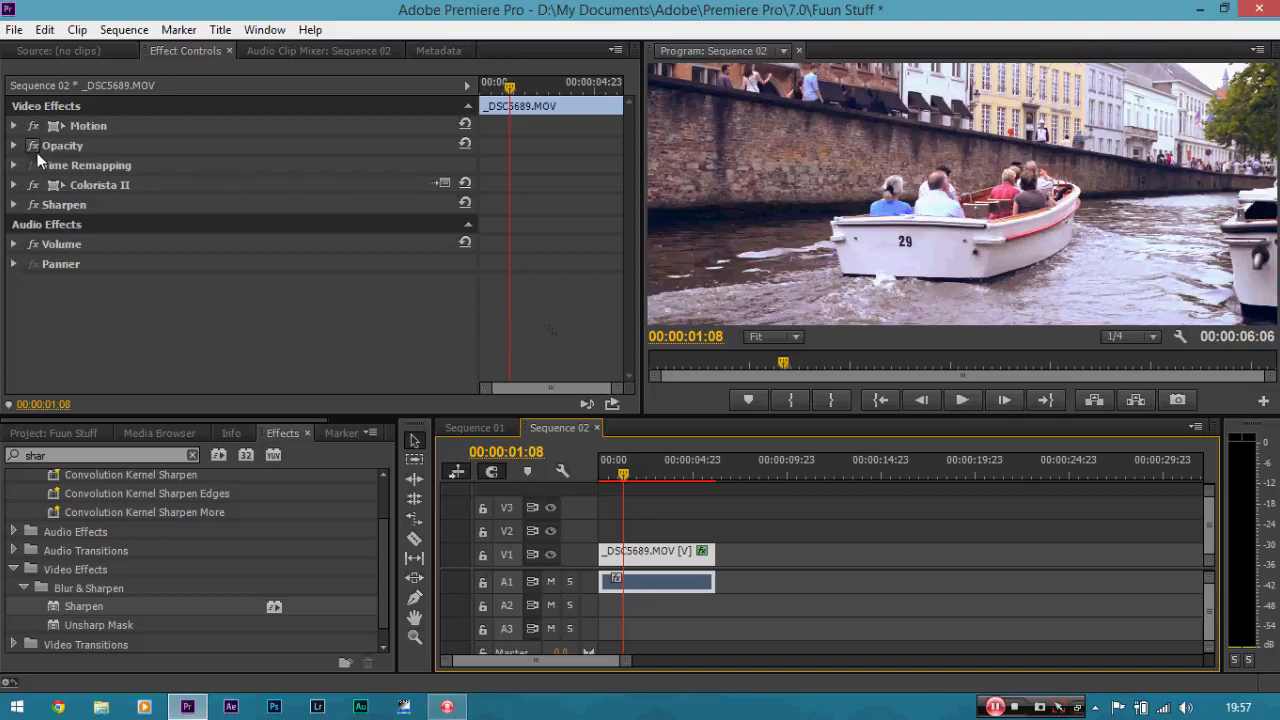
click(35, 187)
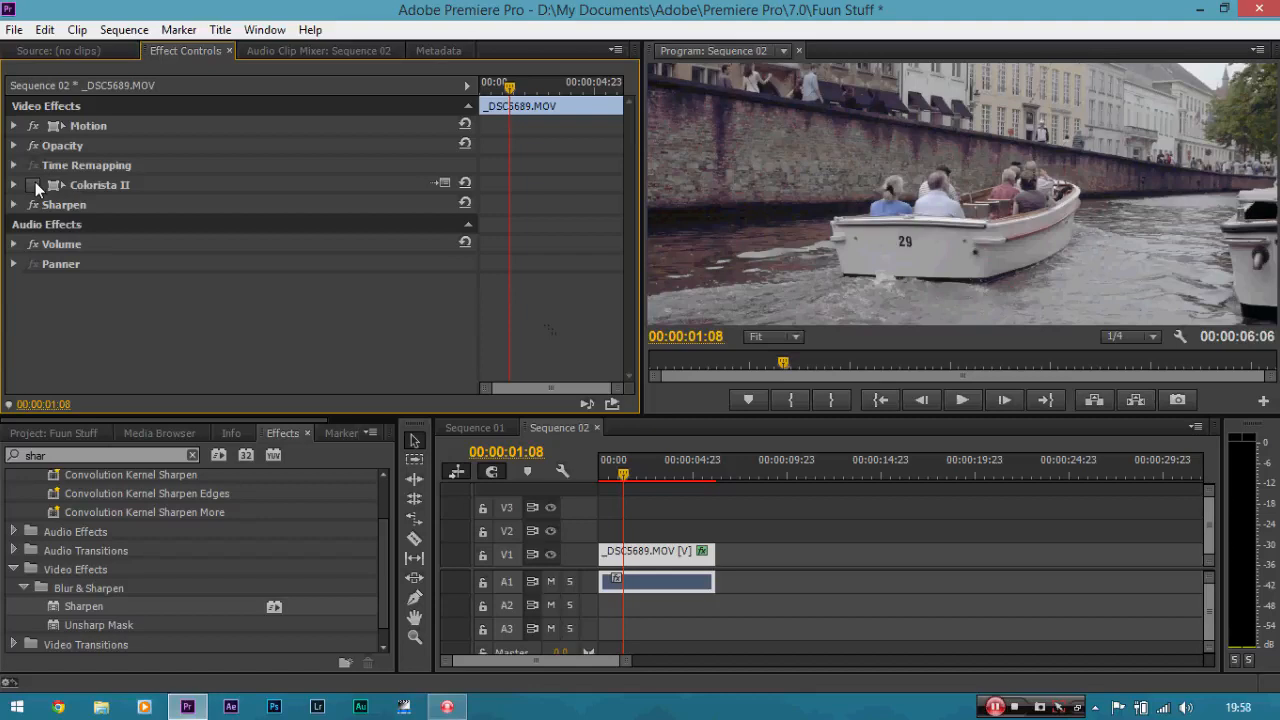
click(34, 185)
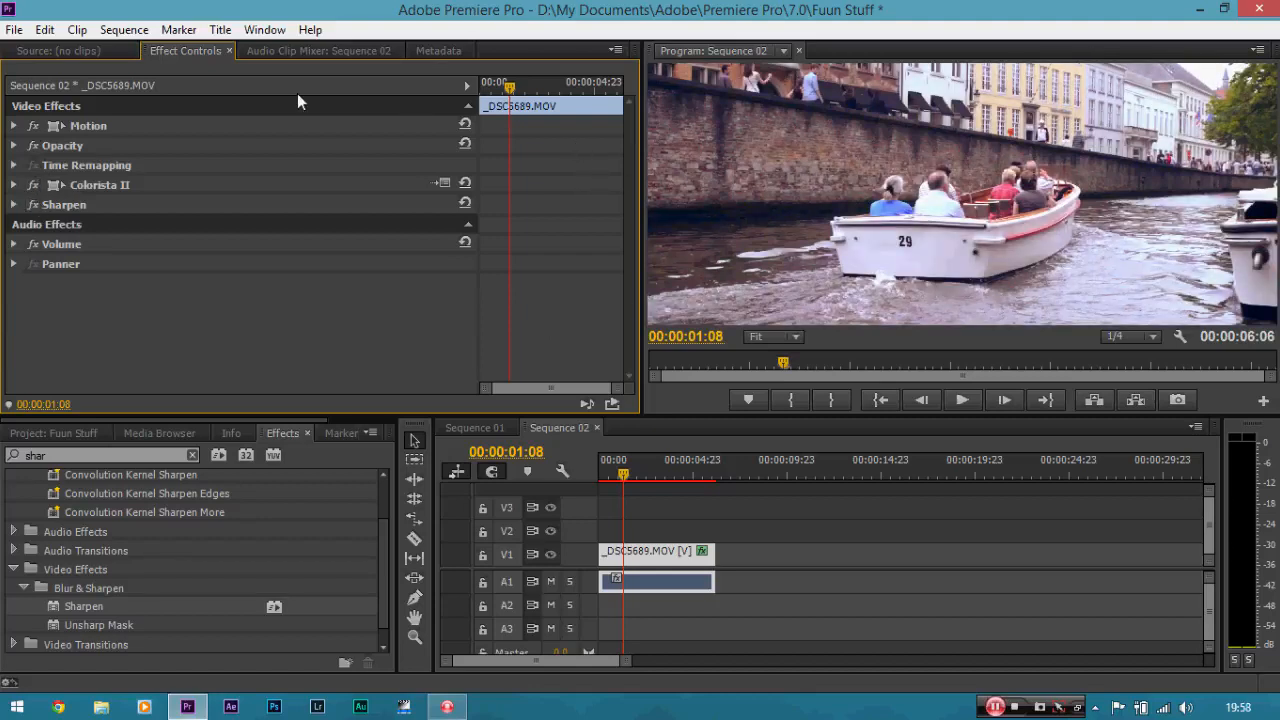
Open the Export Media settings for Sequence 02.
click(6, 32)
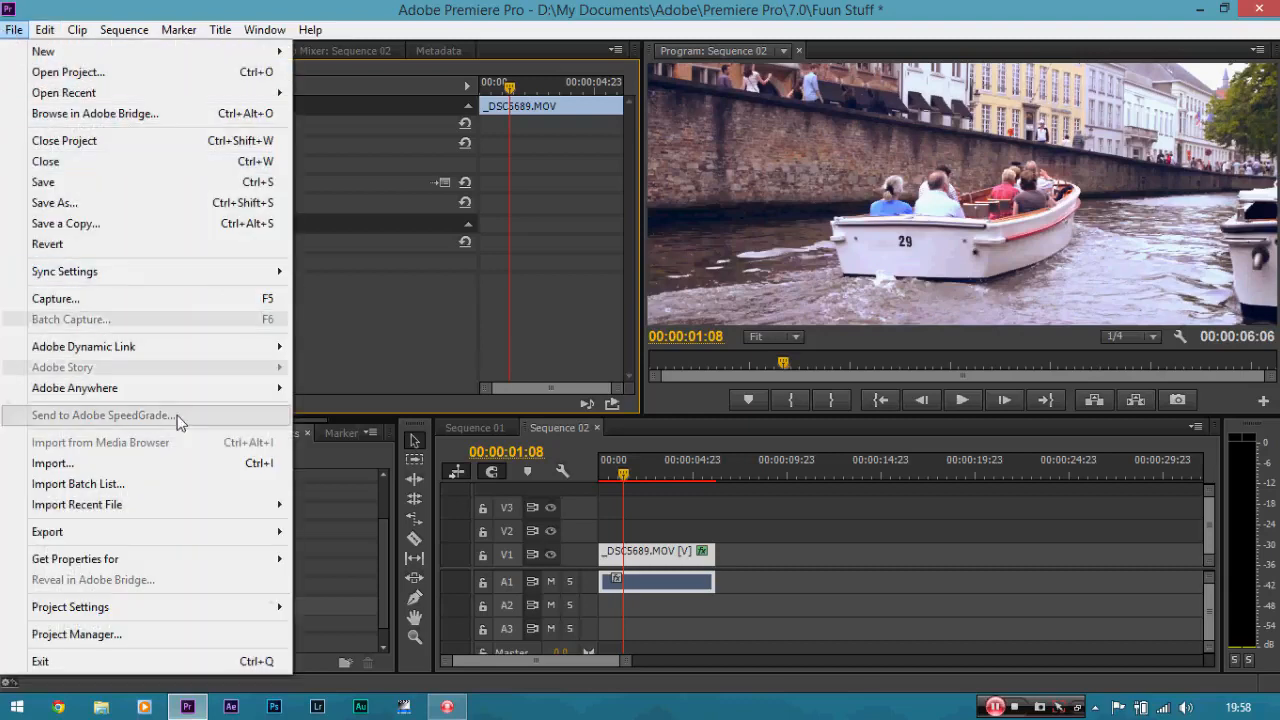
mouse_move(138, 537)
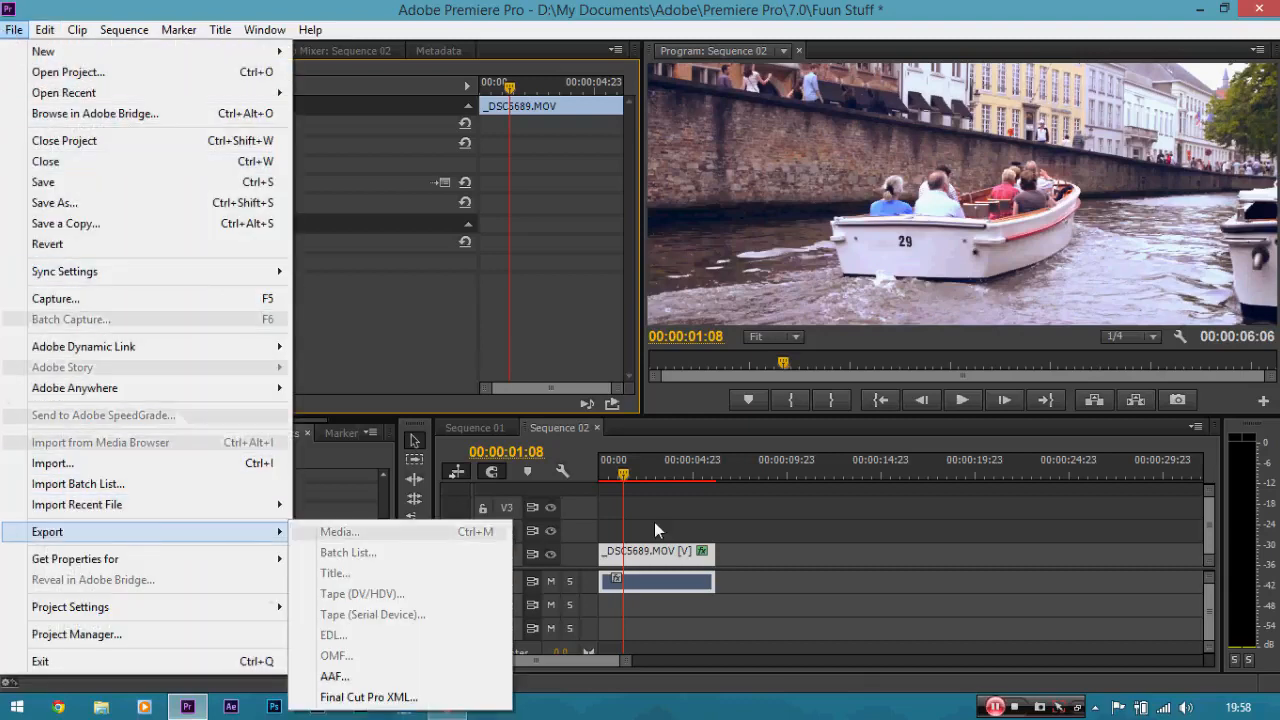
click(639, 556)
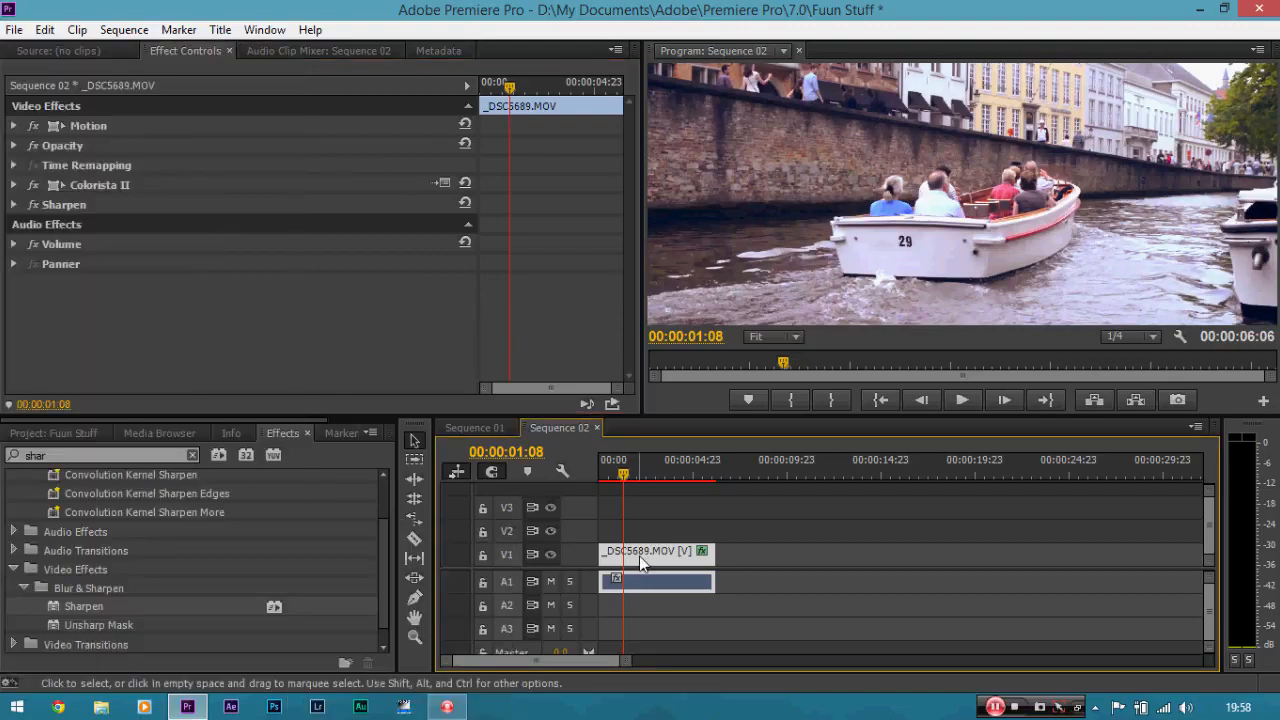
click(12, 30)
mouse_move(178, 538)
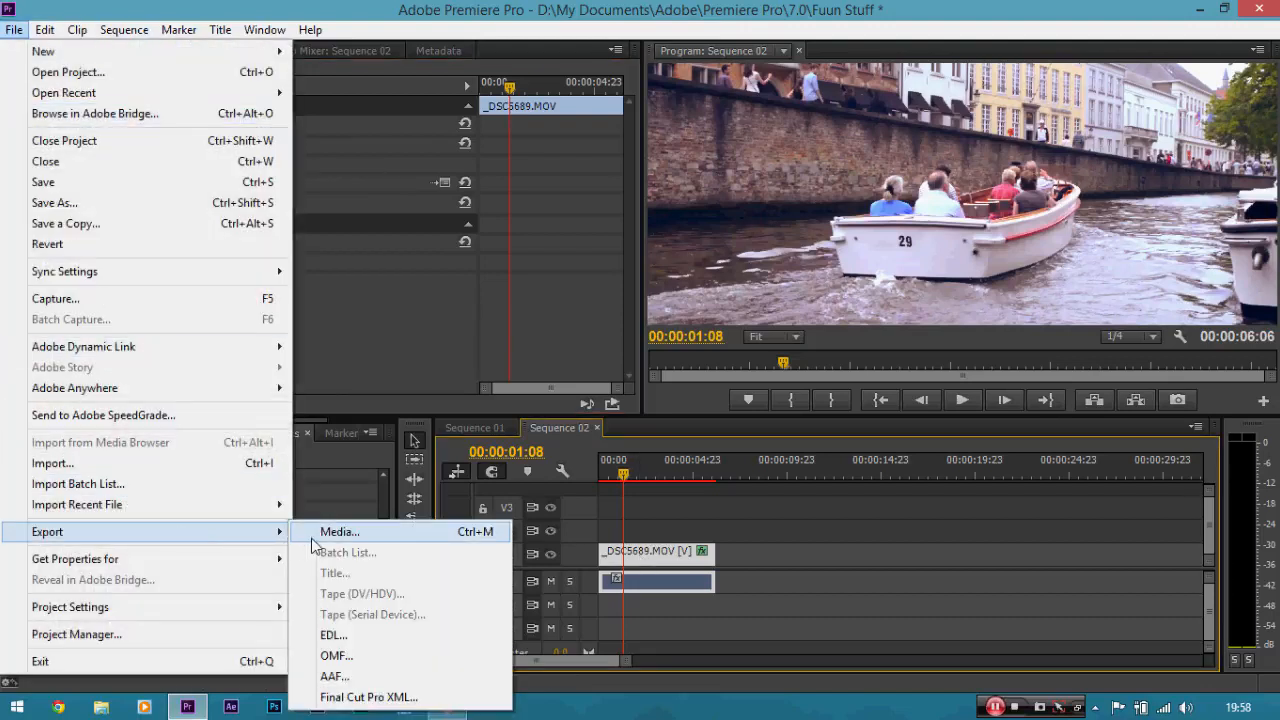
click(318, 532)
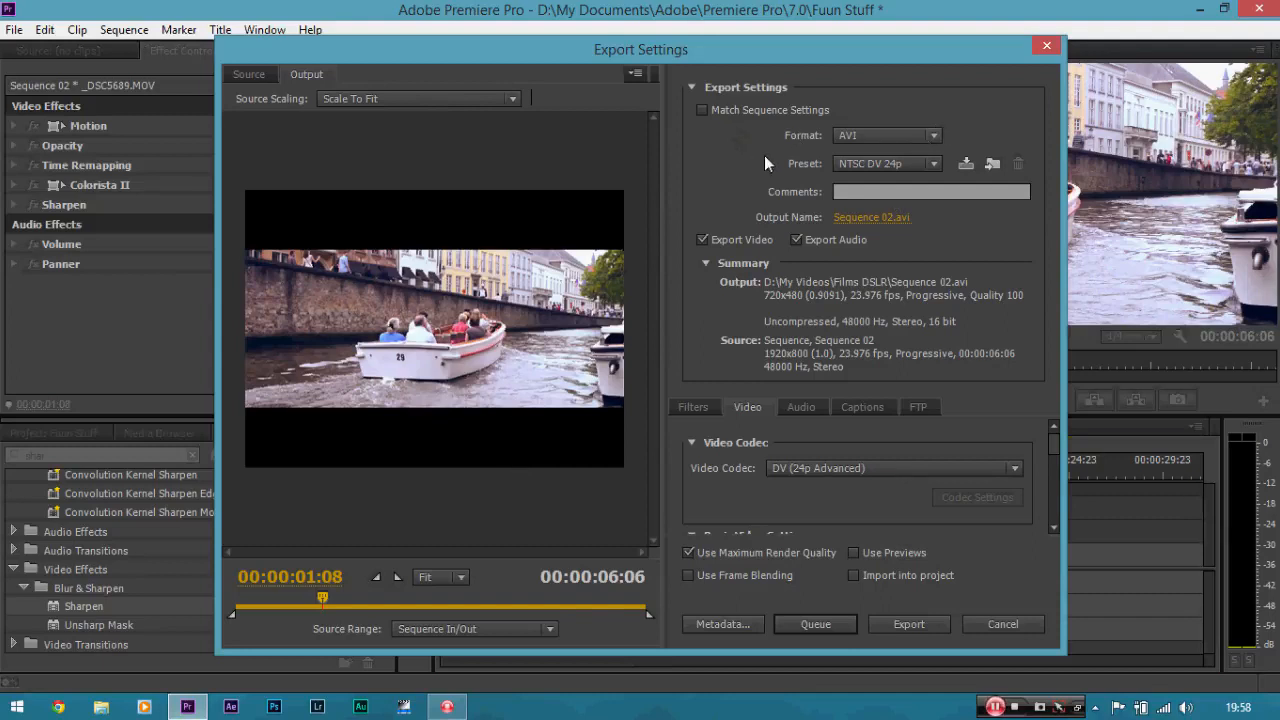
Set the export format to H.264 with the Match Source - High bitrate preset.
click(886, 140)
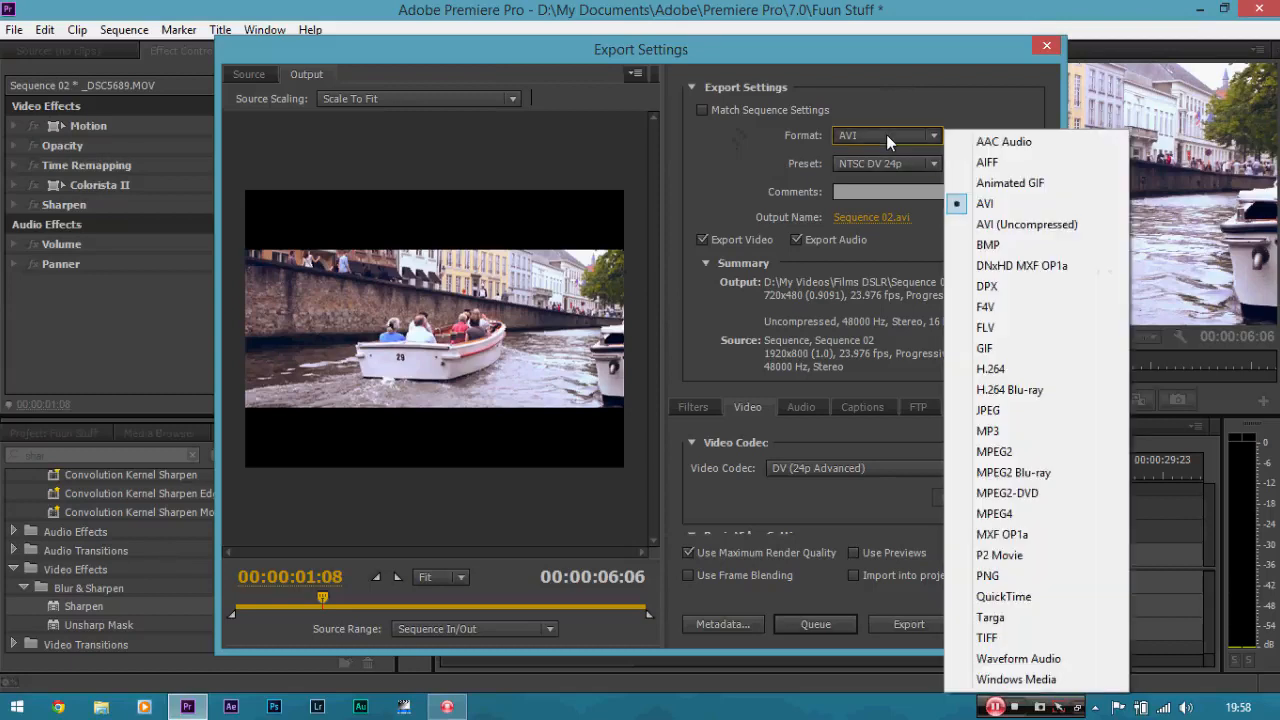
click(980, 369)
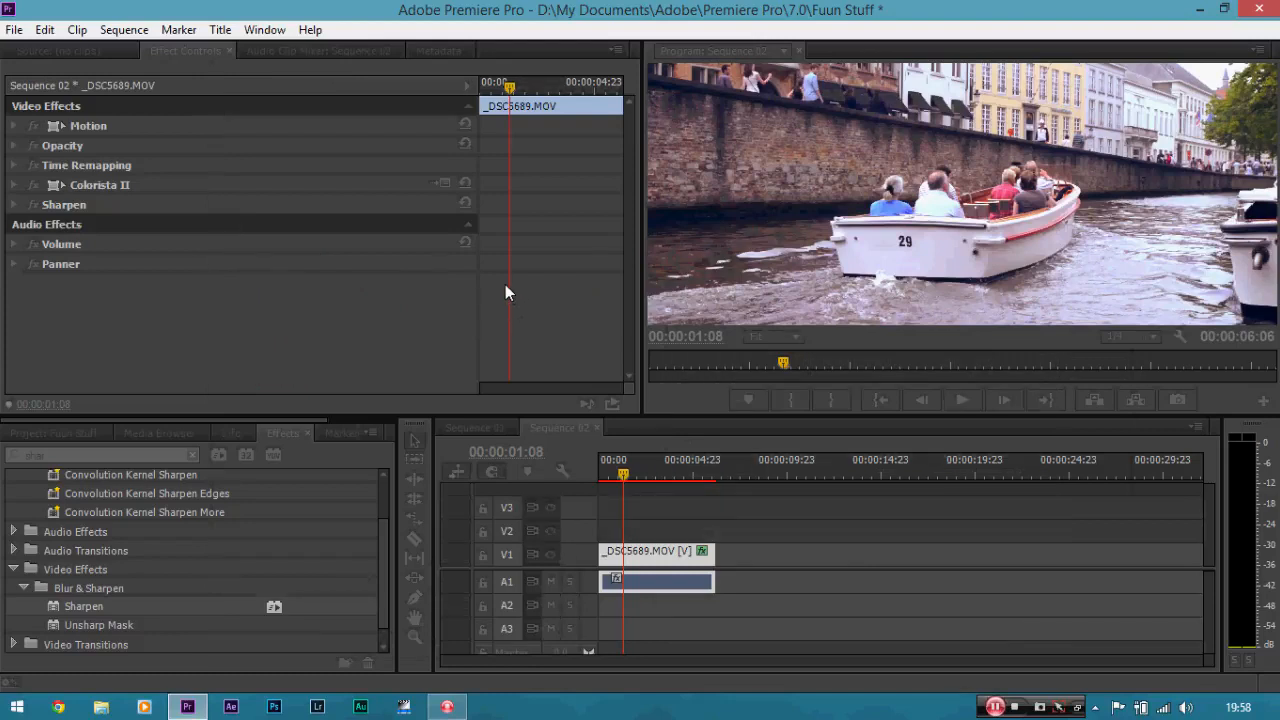
key(ctrl+m)
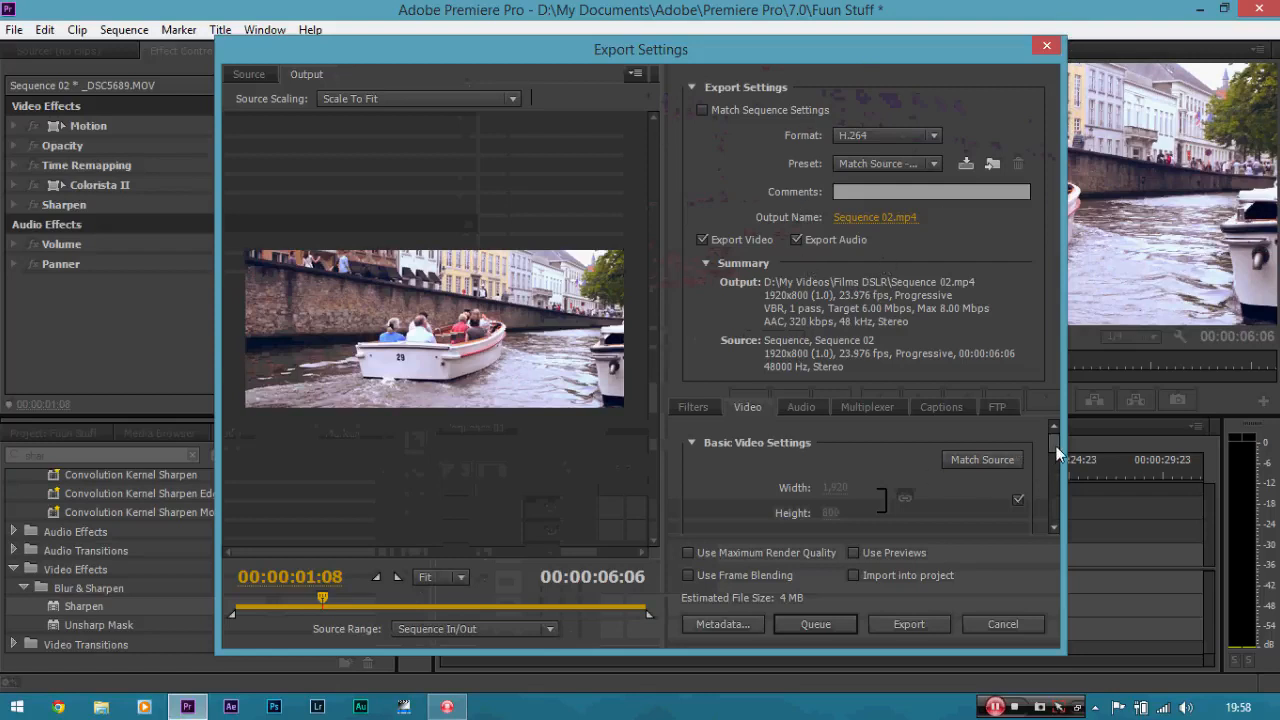
click(914, 137)
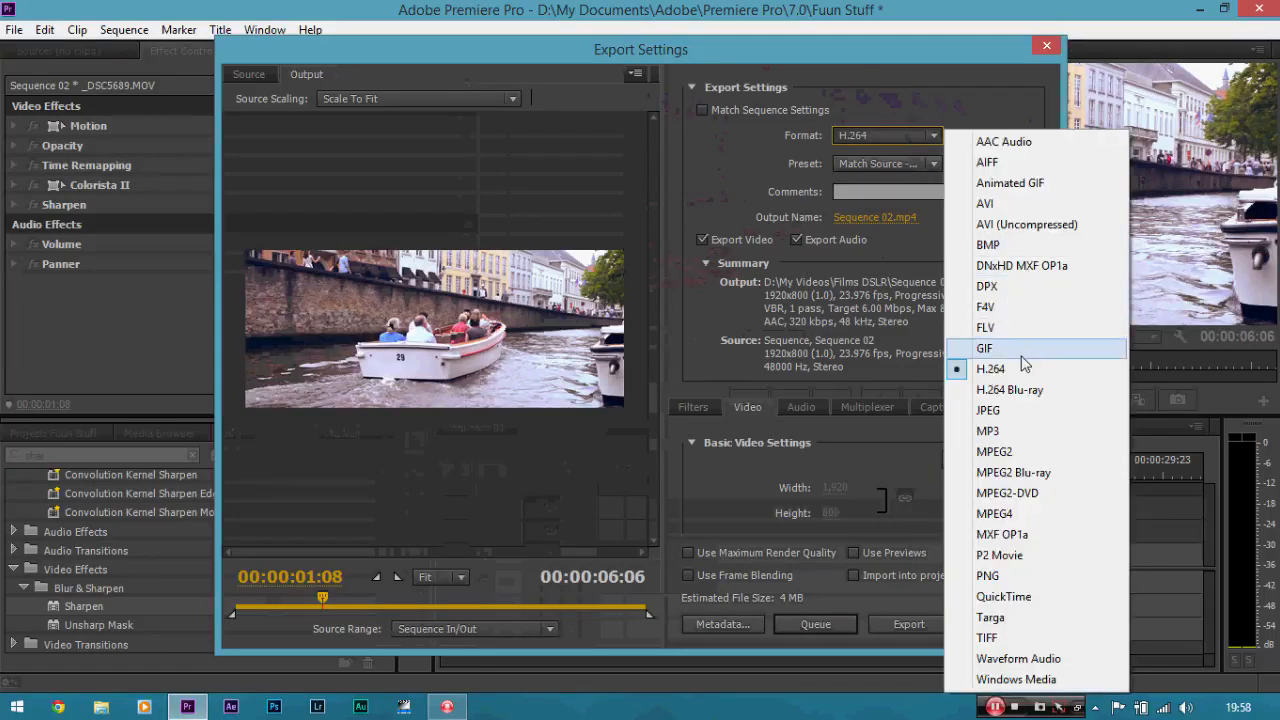
click(896, 165)
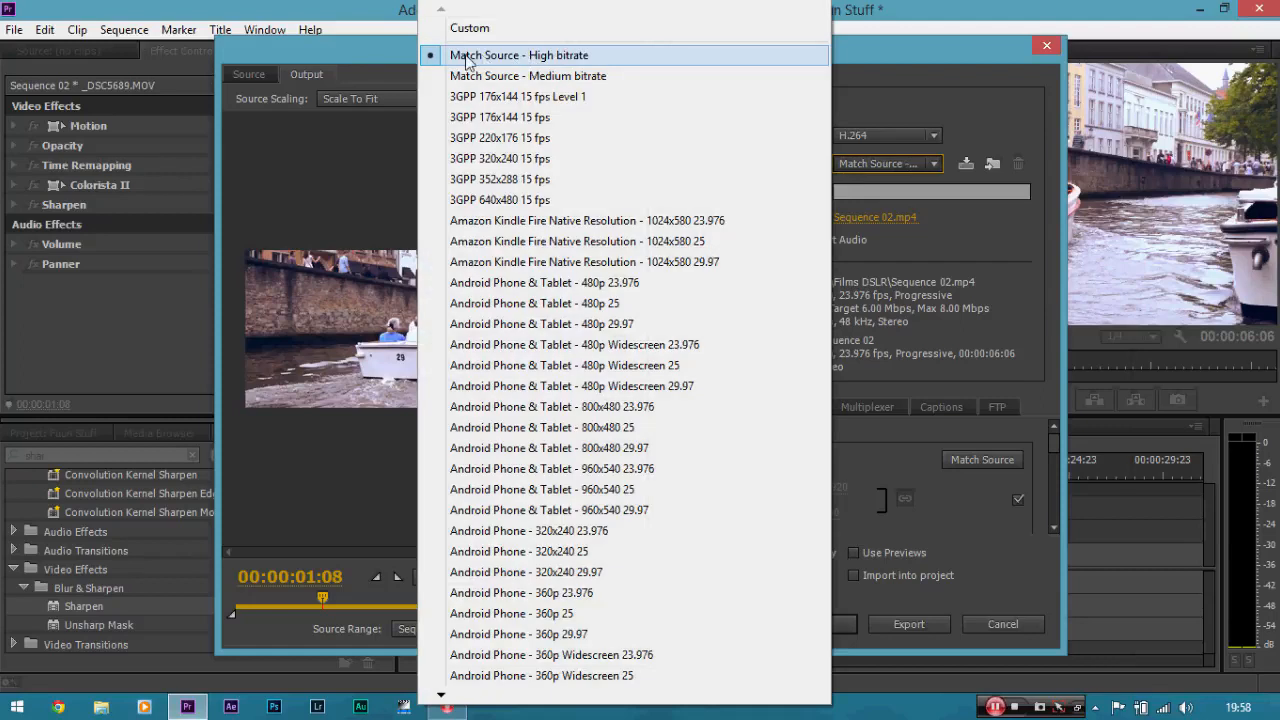
click(541, 63)
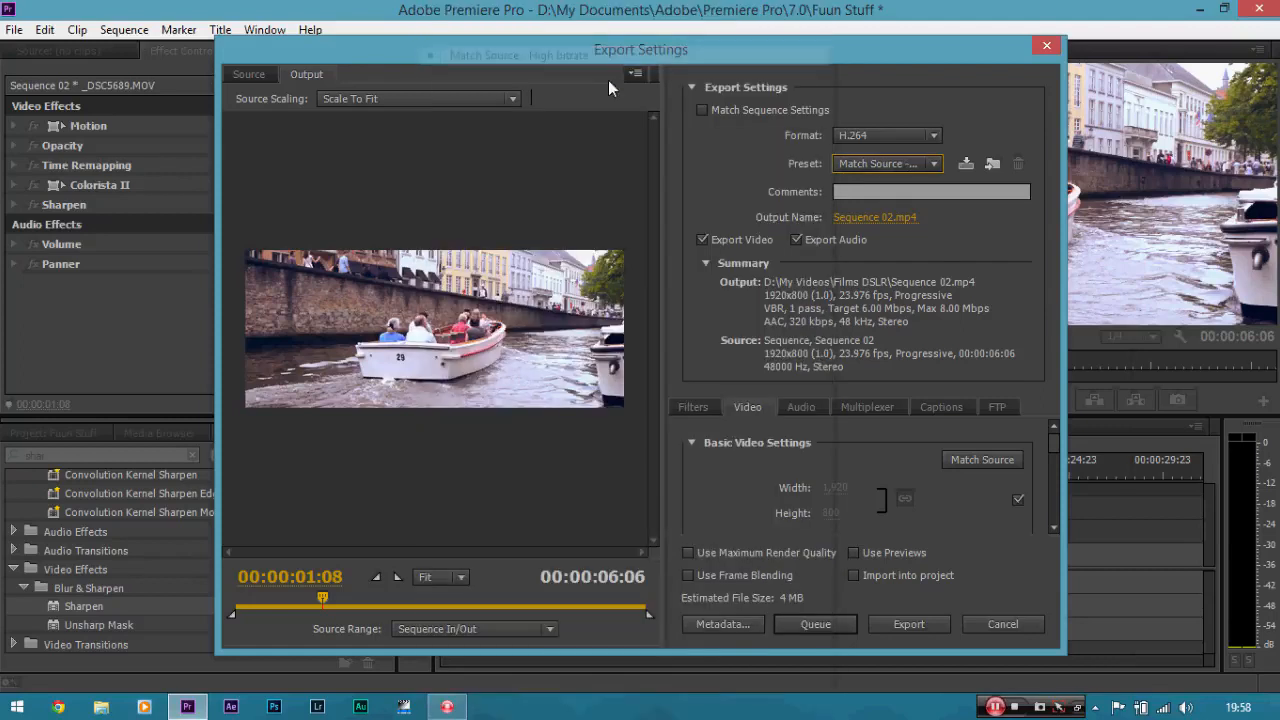
Set the export's target bitrate to 20 Mbps.
mouse_move(1060, 450)
mouse_down()
mouse_move(1060, 498)
mouse_move(1055, 445)
mouse_up()
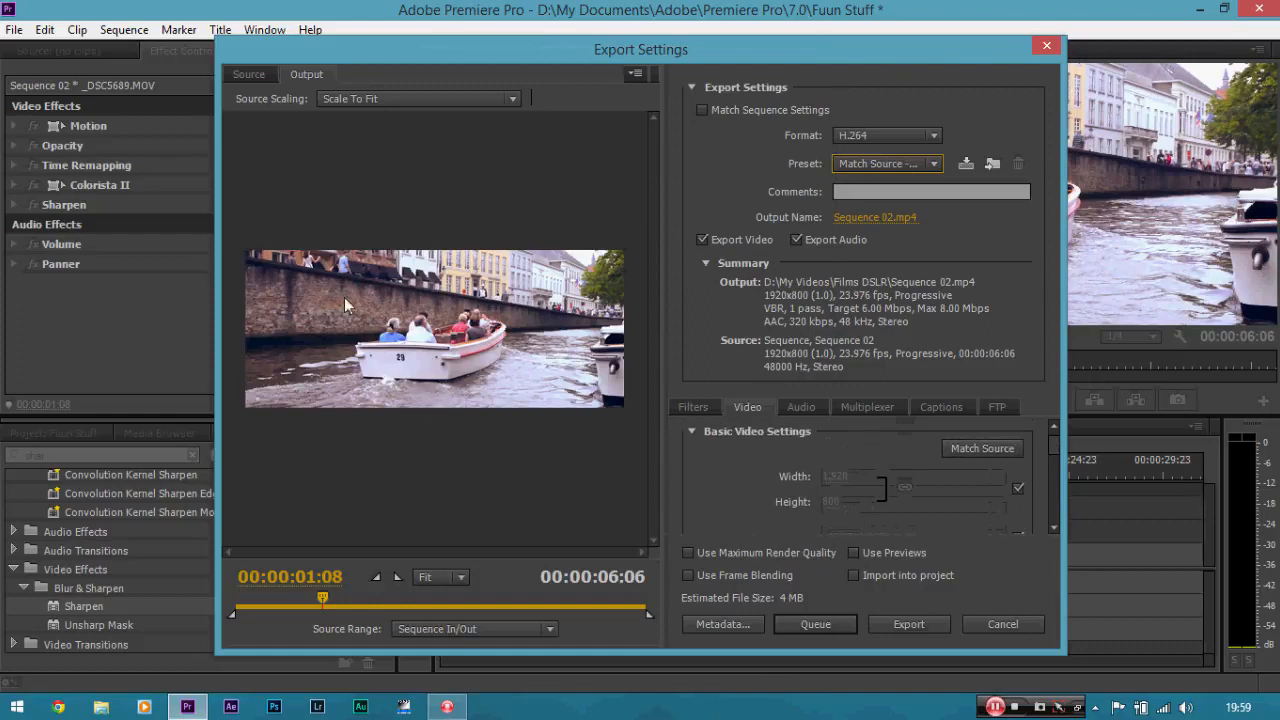
drag(1056, 448, 1060, 517)
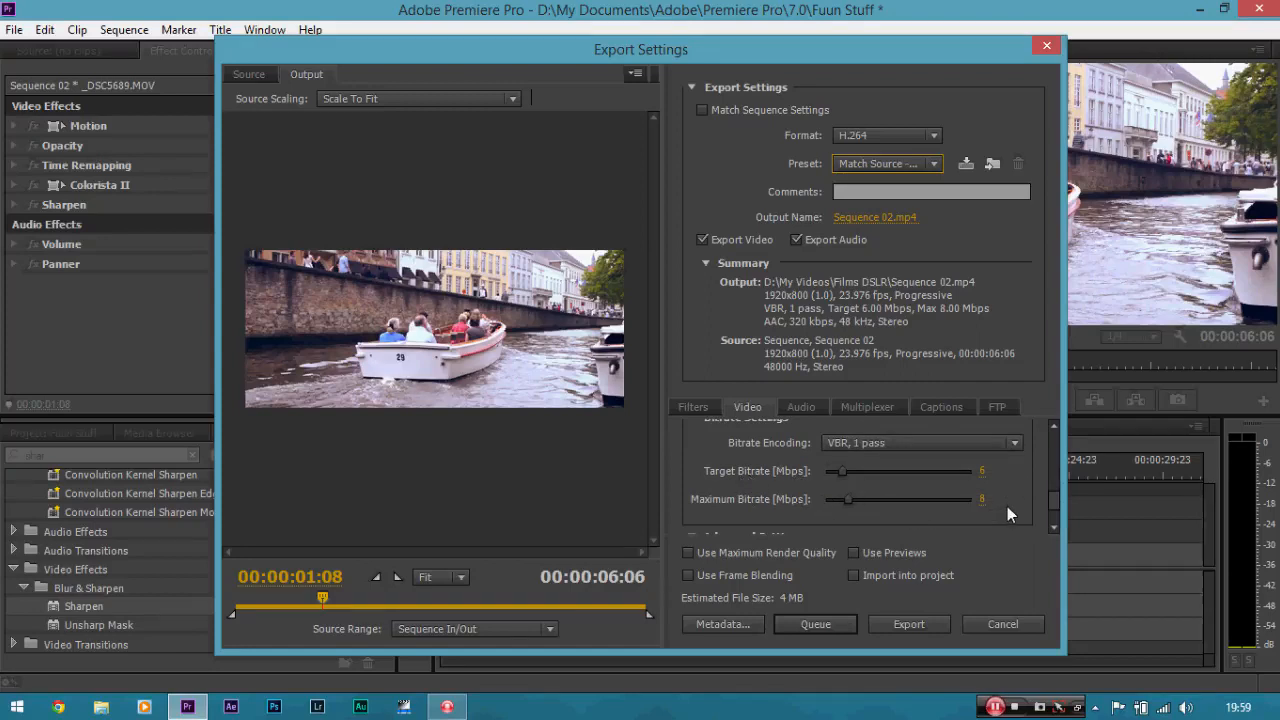
click(981, 470)
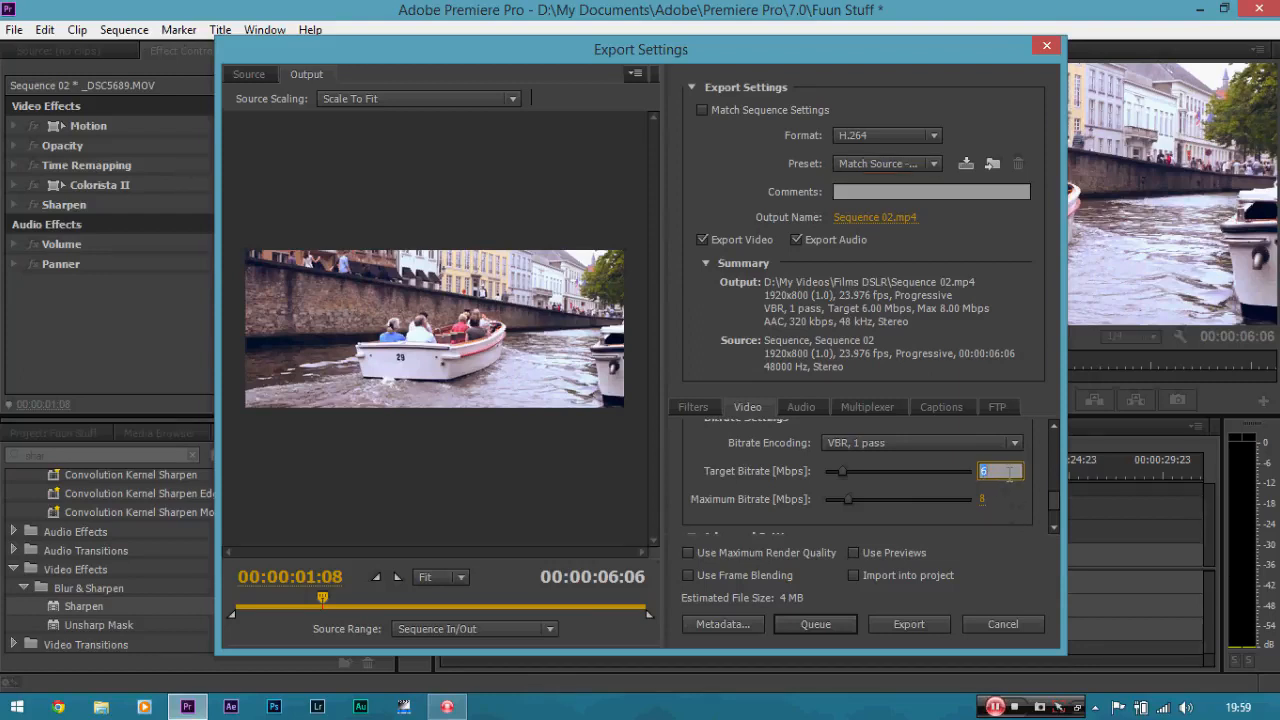
text(20)
key(Return)
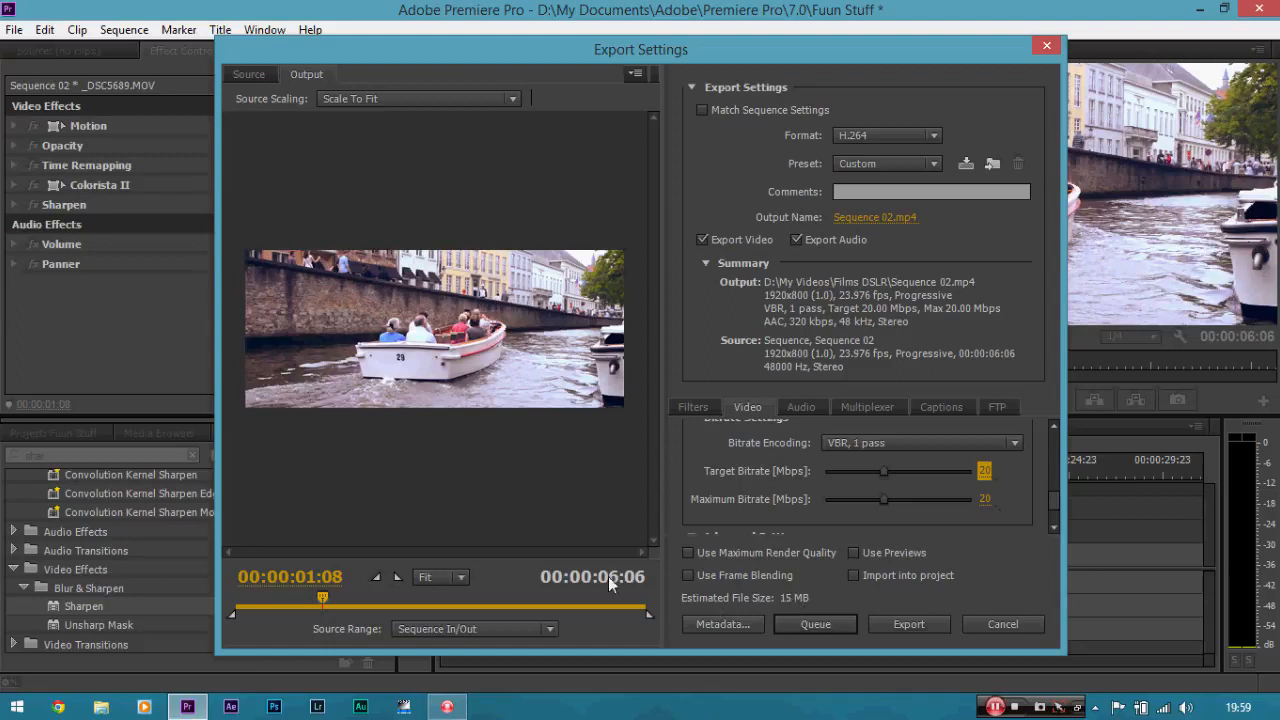
Set both the target and maximum bitrates to 5 Mbps.
click(985, 470)
text(5)
key(Return)
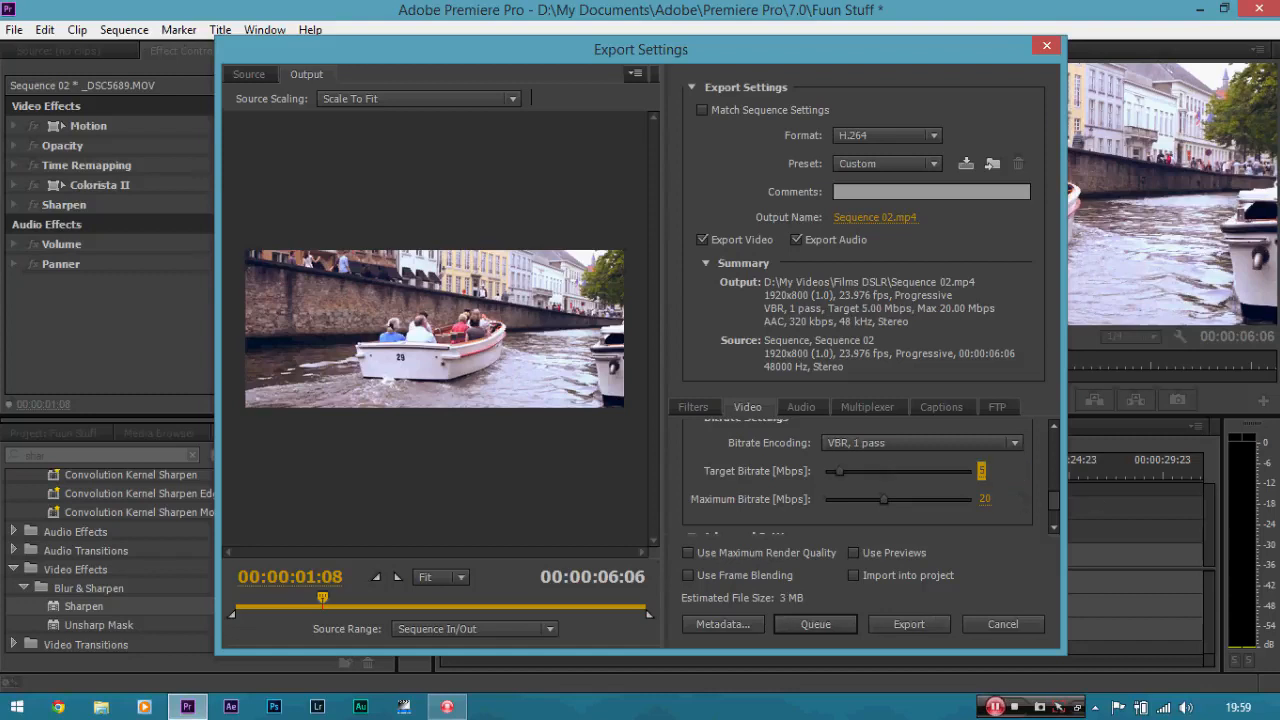
click(982, 499)
text(5)
key(Return)
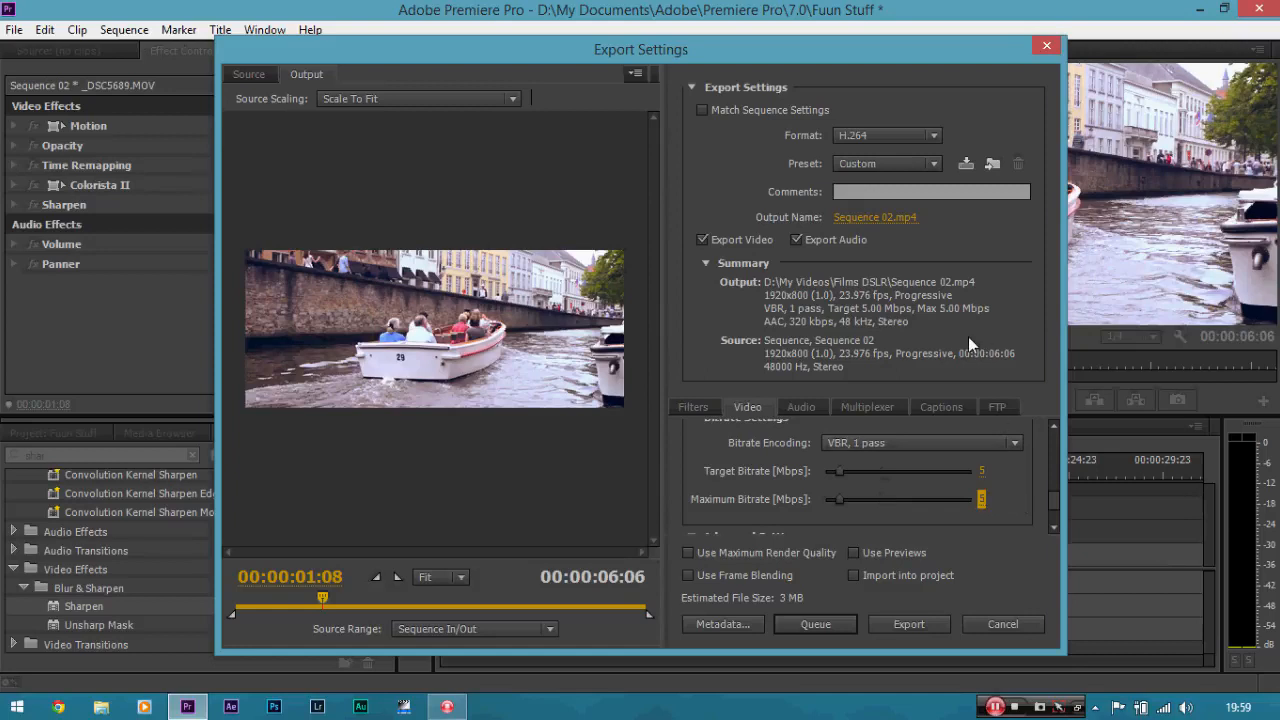